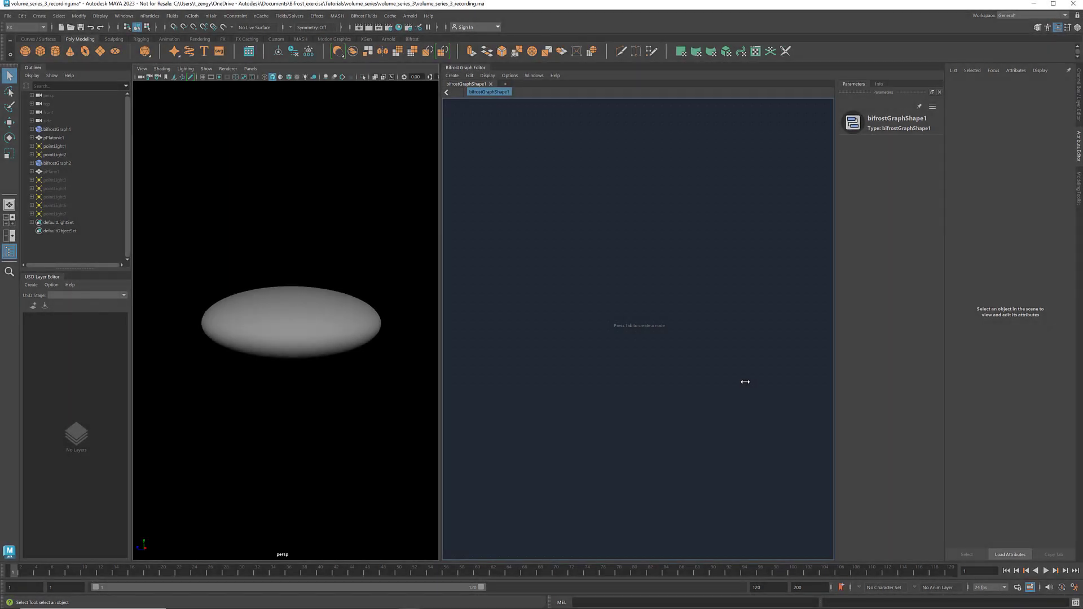
- Bring pPlatonic1 into the graph and feed its mesh into a new mesh_to_volume node
{"action": "left_click", "coordinate": [55, 139]}
{"action": "left_click_drag", "start_coordinate": [55, 143], "coordinate": [503, 286]}
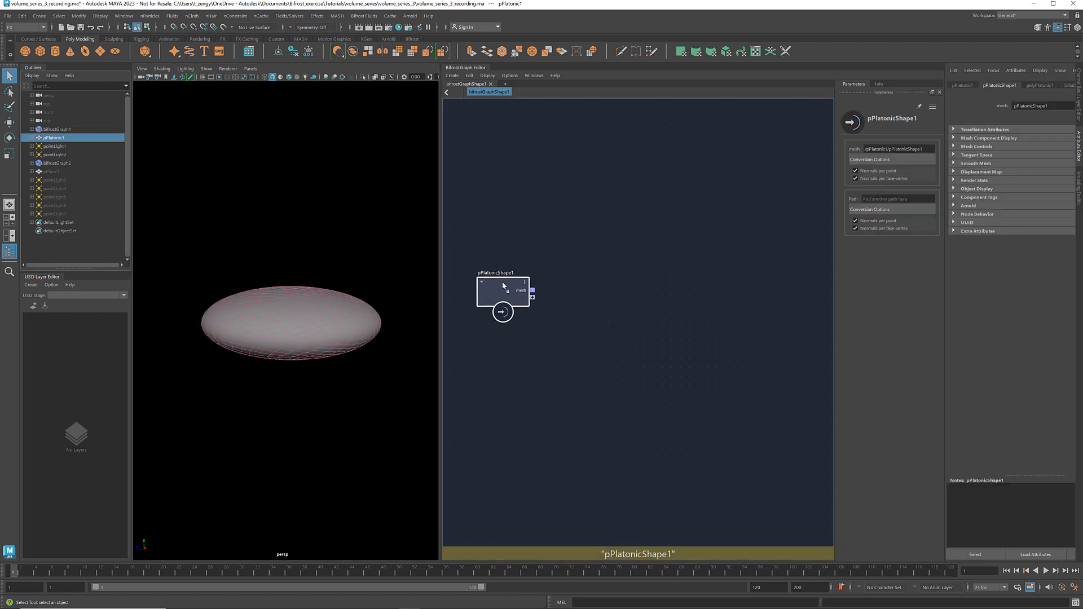
{"action": "left_click", "coordinate": [596, 291]}
{"action": "key", "text": "Tab"}
{"action": "type", "text": "mesh_to_"}
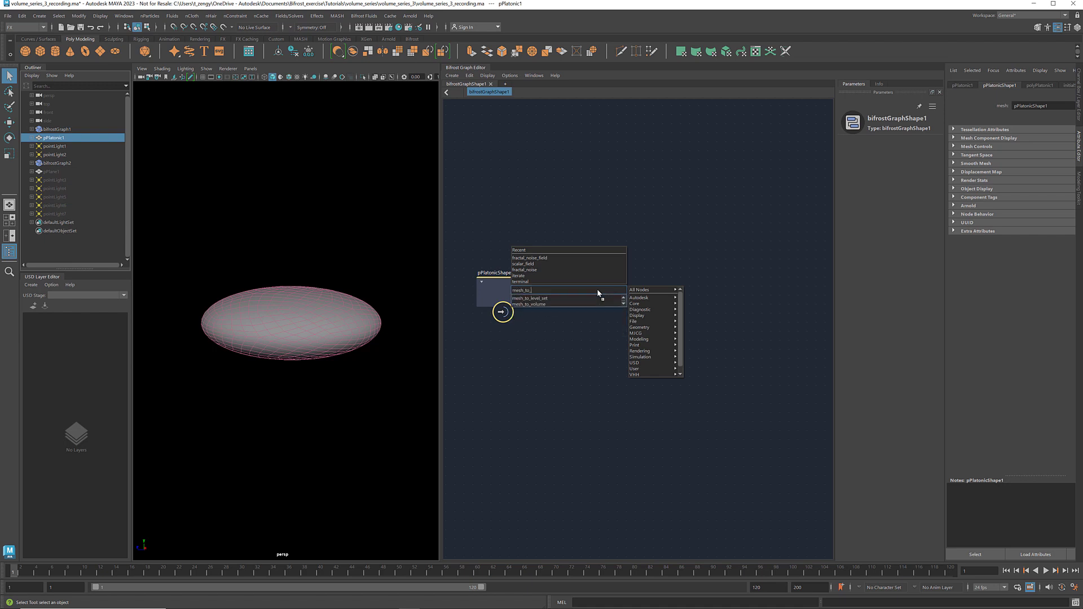
{"action": "key", "text": "Return"}
{"action": "left_click_drag", "start_coordinate": [598, 300], "coordinate": [613, 279]}
{"action": "left_click_drag", "start_coordinate": [532, 290], "coordinate": [582, 294]}
- Store a level set instead of fog density, with Absolute resolution and an adjusted detail size
{"action": "left_click", "coordinate": [900, 211]}
{"action": "left_click", "coordinate": [900, 198]}
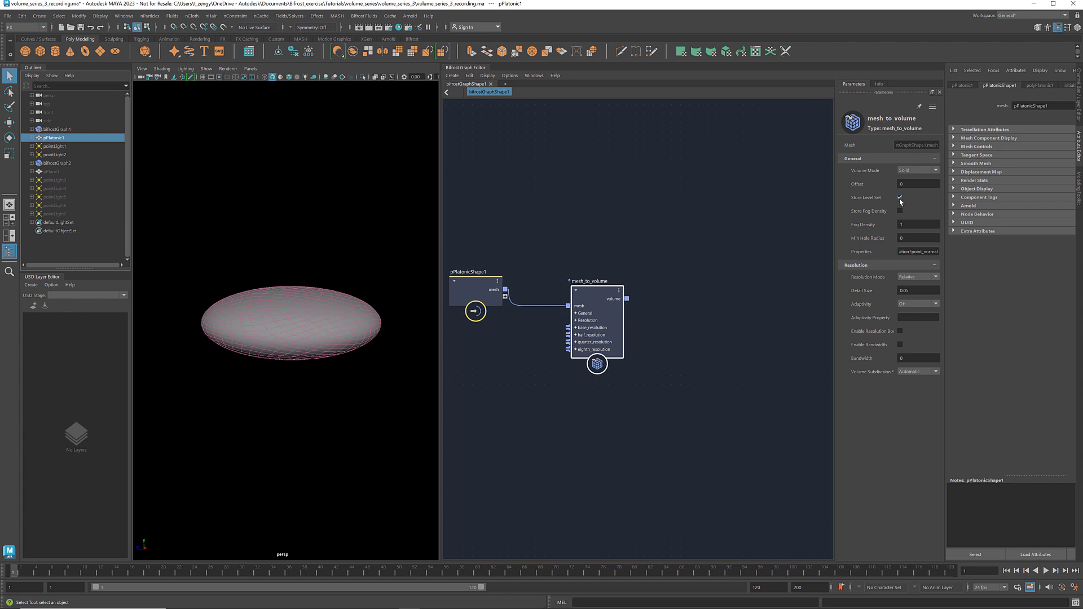
{"action": "left_click", "coordinate": [935, 277]}
{"action": "left_click", "coordinate": [916, 291]}
{"action": "key", "text": "Return"}
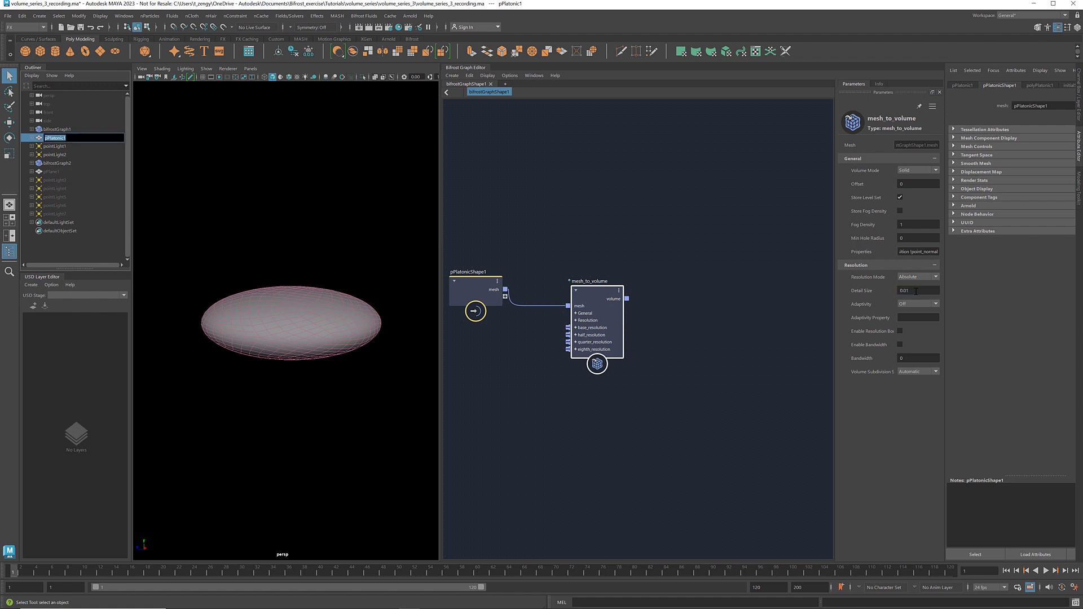
{"action": "left_click", "coordinate": [714, 365]}
{"action": "middle_click_drag", "start_coordinate": [695, 320], "coordinate": [664, 317]}
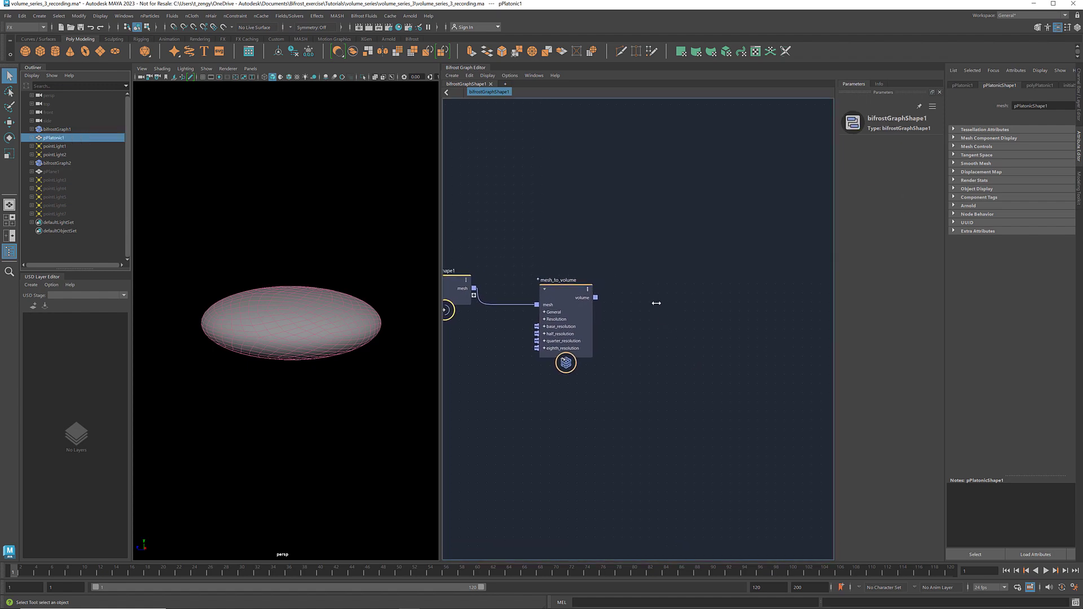
- Add a voxel_field node reading mesh_to_volume's volume output
{"action": "key", "text": "Tab"}
{"action": "type", "text": "voxel_fi"}
{"action": "key", "text": "Down"}
{"action": "key", "text": "Return"}
{"action": "left_click_drag", "start_coordinate": [647, 308], "coordinate": [663, 297]}
{"action": "left_click_drag", "start_coordinate": [595, 298], "coordinate": [674, 302]}
{"action": "right_click_drag", "start_coordinate": [674, 303], "coordinate": [724, 329], "text": "alt"}
{"action": "middle_click_drag", "start_coordinate": [736, 343], "coordinate": [637, 326], "text": "alt"}
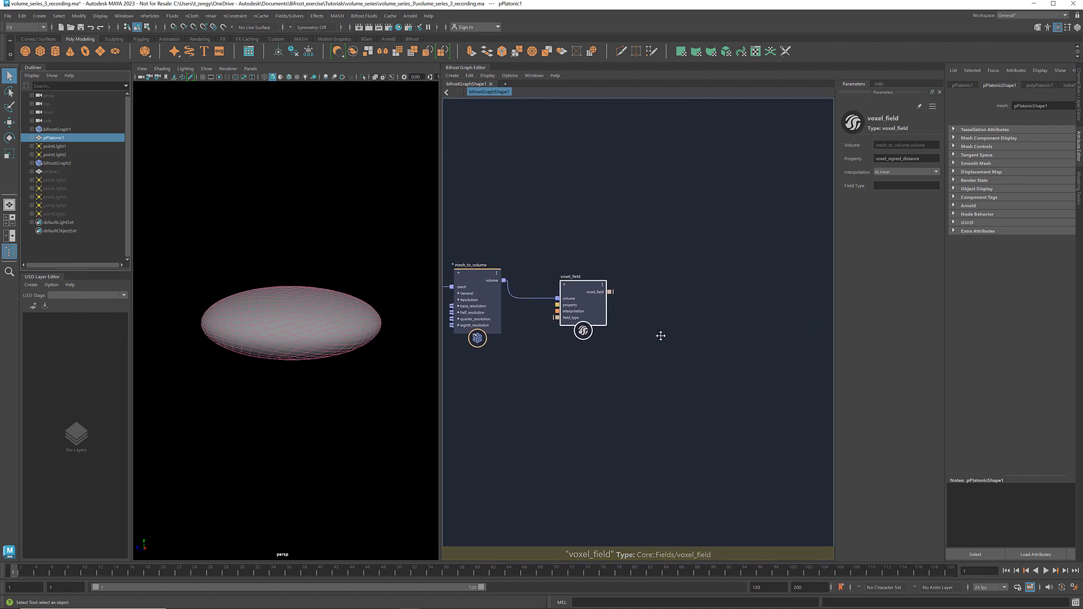
{"action": "middle_click_drag", "start_coordinate": [706, 329], "coordinate": [658, 326]}
- Add an advect_field node beside voxel_field
{"action": "left_click", "coordinate": [658, 327]}
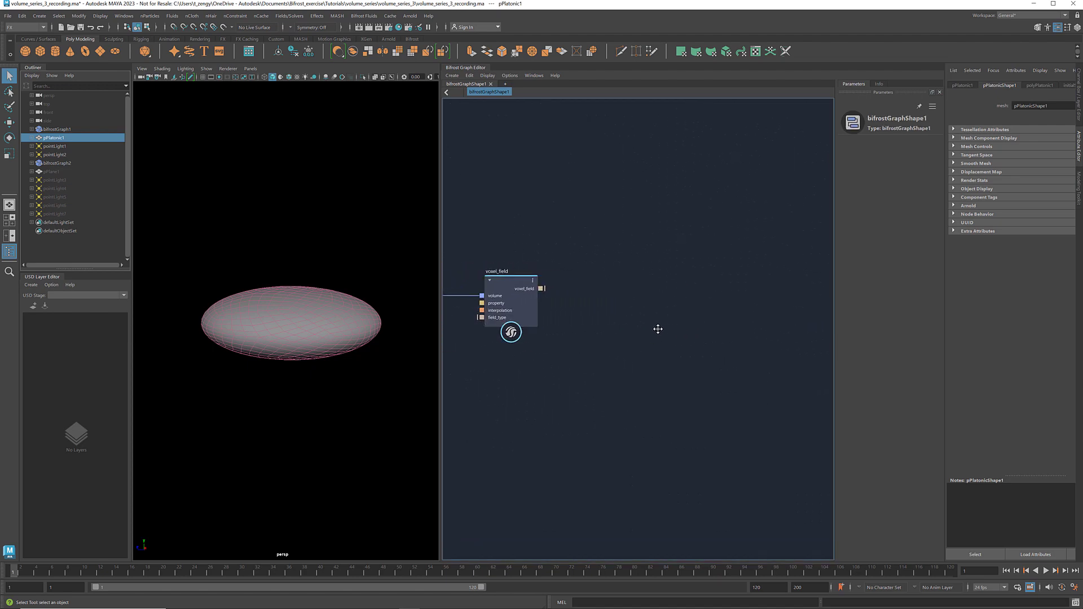
{"action": "key", "text": "Tab"}
{"action": "type", "text": "advect"}
{"action": "key", "text": "Down"}
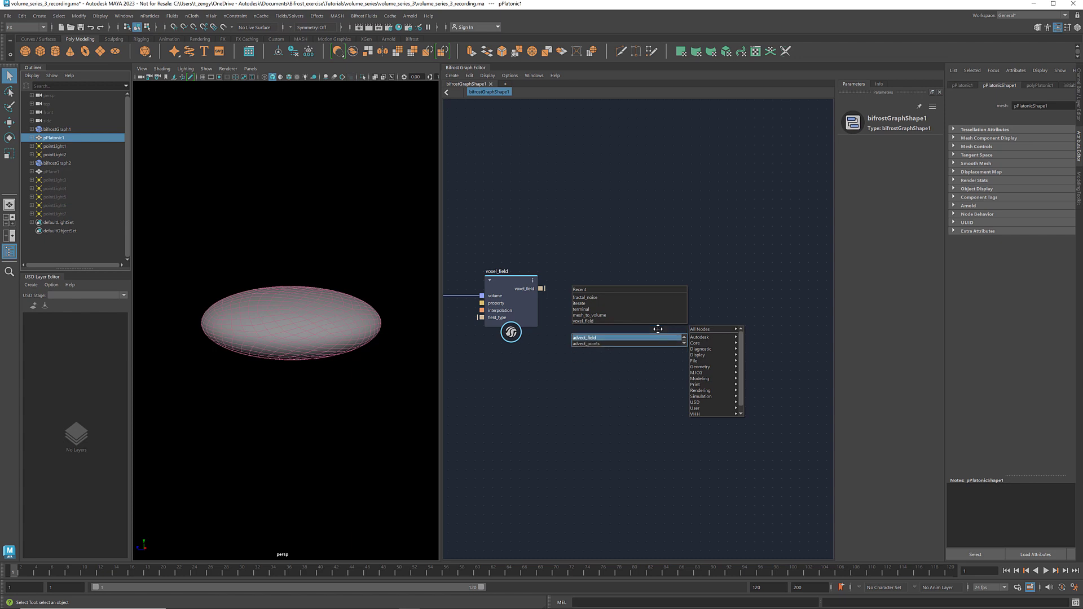
{"action": "key", "text": "Return"}
{"action": "left_click_drag", "start_coordinate": [657, 331], "coordinate": [642, 300]}
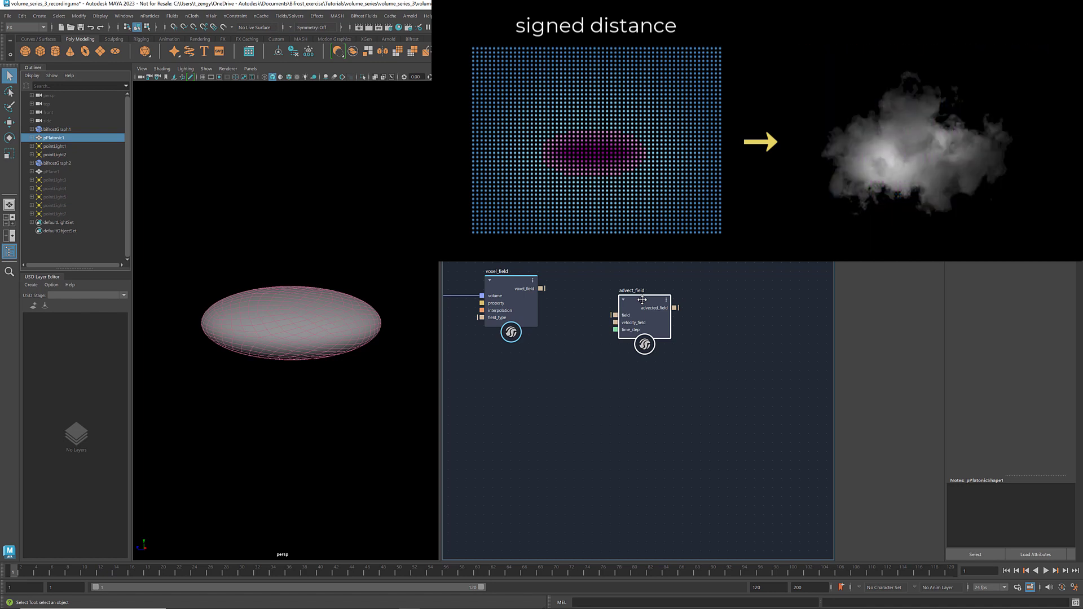
- Wire voxel_field's output into advect_field's field input
{"action": "left_click_drag", "start_coordinate": [543, 288], "coordinate": [678, 309]}
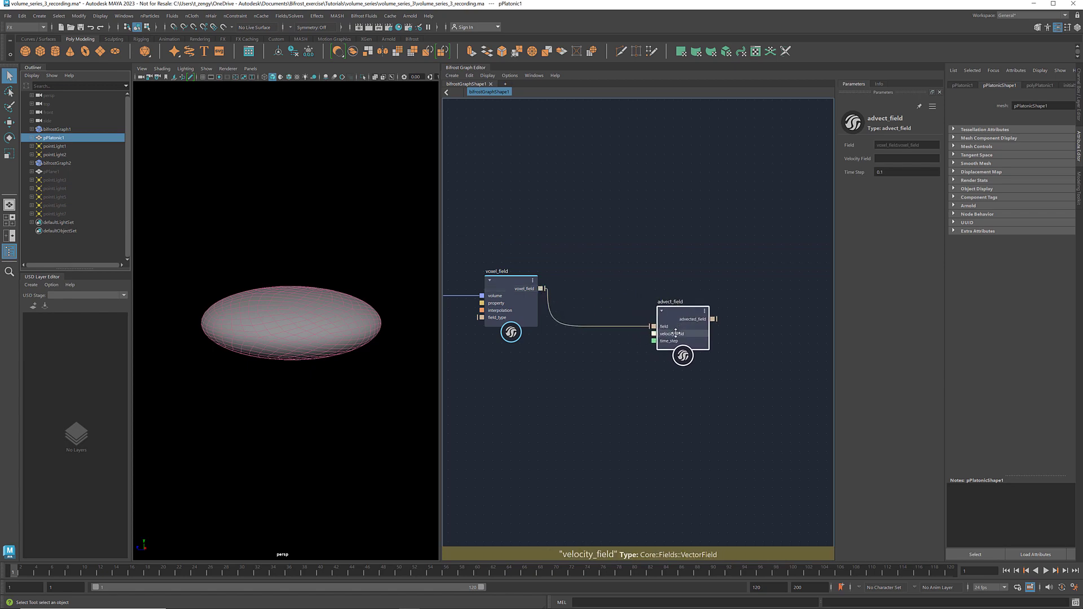
- Add a fractal_turbulence_field node and wire its noise into advect_field's velocity_field
{"action": "left_click", "coordinate": [574, 377]}
{"action": "key", "text": "Tab"}
{"action": "type", "text": "fracta"}
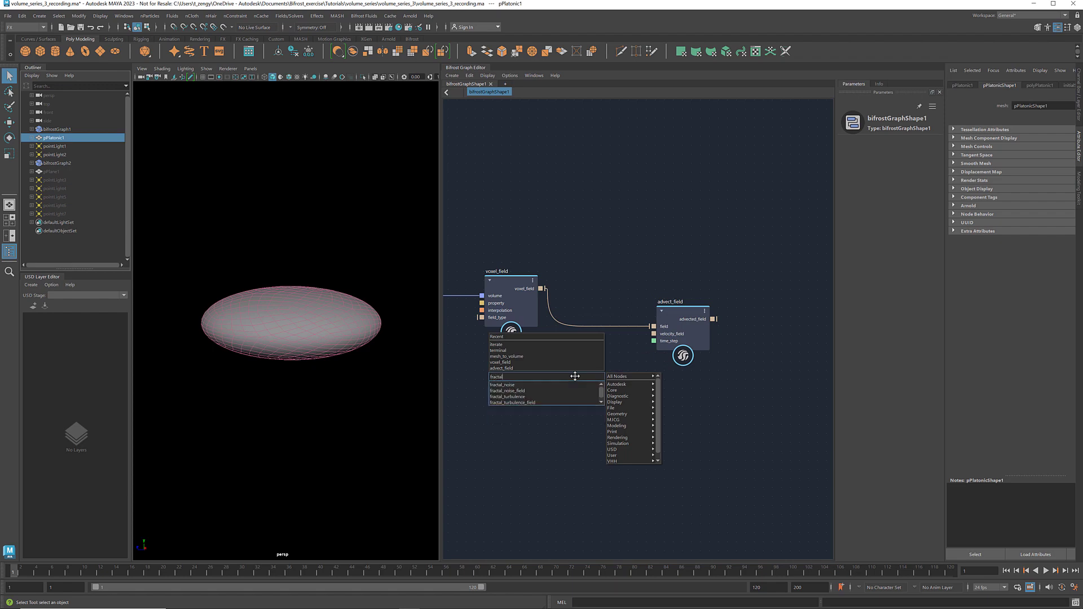
{"action": "type", "text": "l_t"}
{"action": "key", "text": "Down"}
{"action": "key", "text": "Down"}
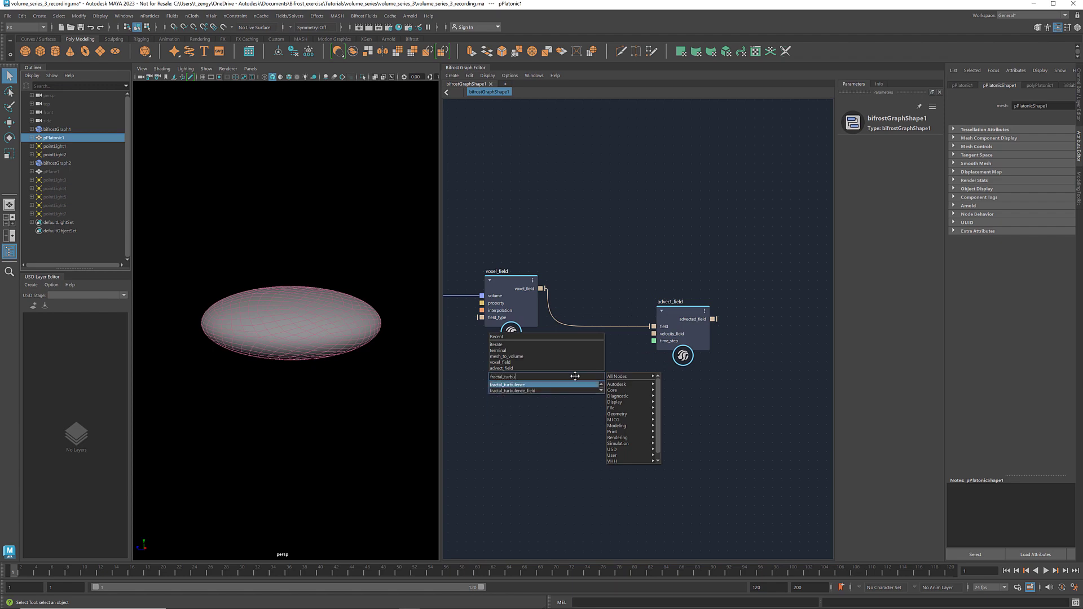
{"action": "key", "text": "Return"}
{"action": "left_click_drag", "start_coordinate": [575, 376], "coordinate": [689, 311]}
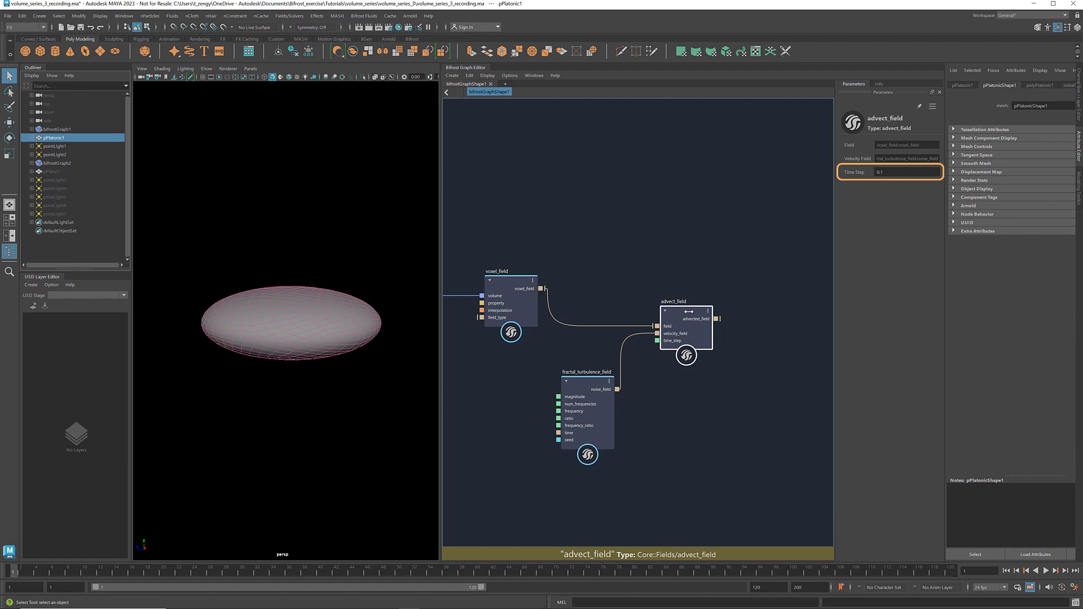
{"action": "middle_click_drag", "start_coordinate": [792, 352], "coordinate": [679, 338]}
- Add a field_to_volume node fed by advect_field's advected_field output
{"action": "left_click", "coordinate": [678, 338]}
{"action": "key", "text": "Tab"}
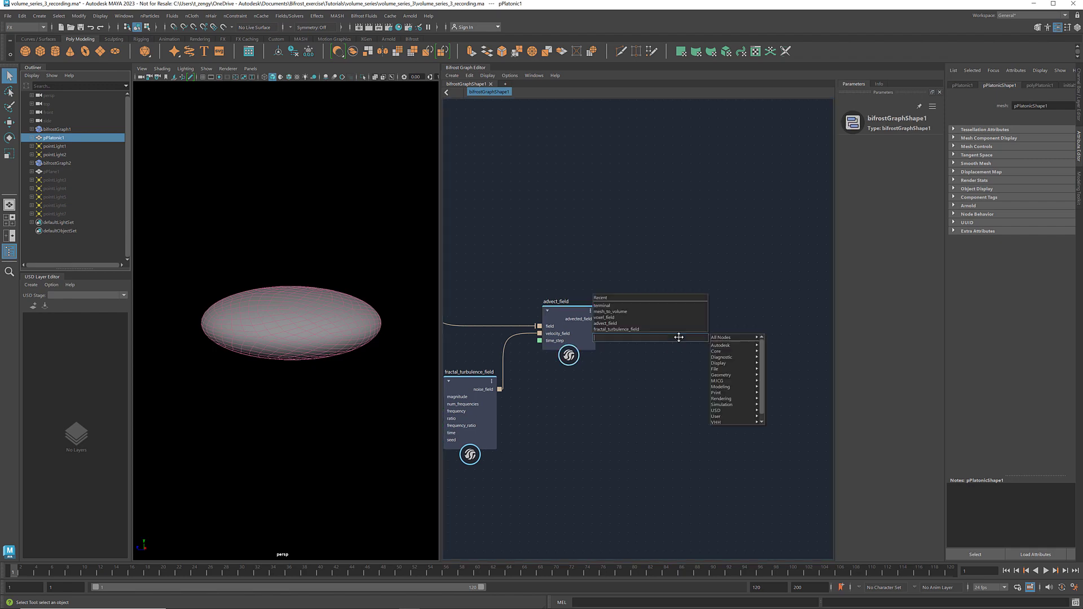
{"action": "type", "text": "field"}
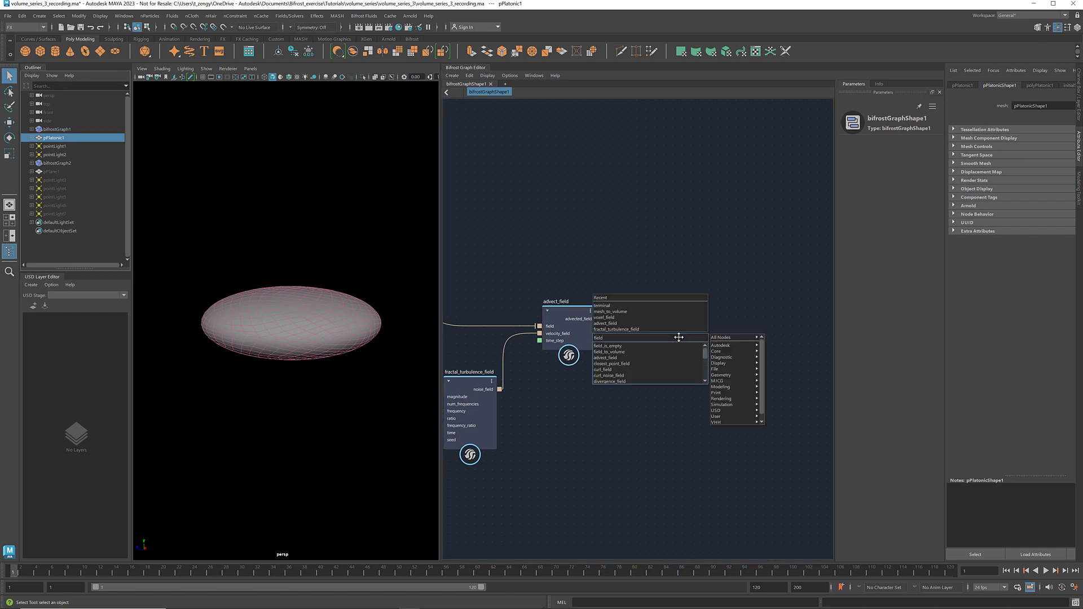
{"action": "type", "text": "_to"}
{"action": "key", "text": "Down"}
{"action": "key", "text": "Return"}
{"action": "left_click_drag", "start_coordinate": [676, 341], "coordinate": [665, 336]}
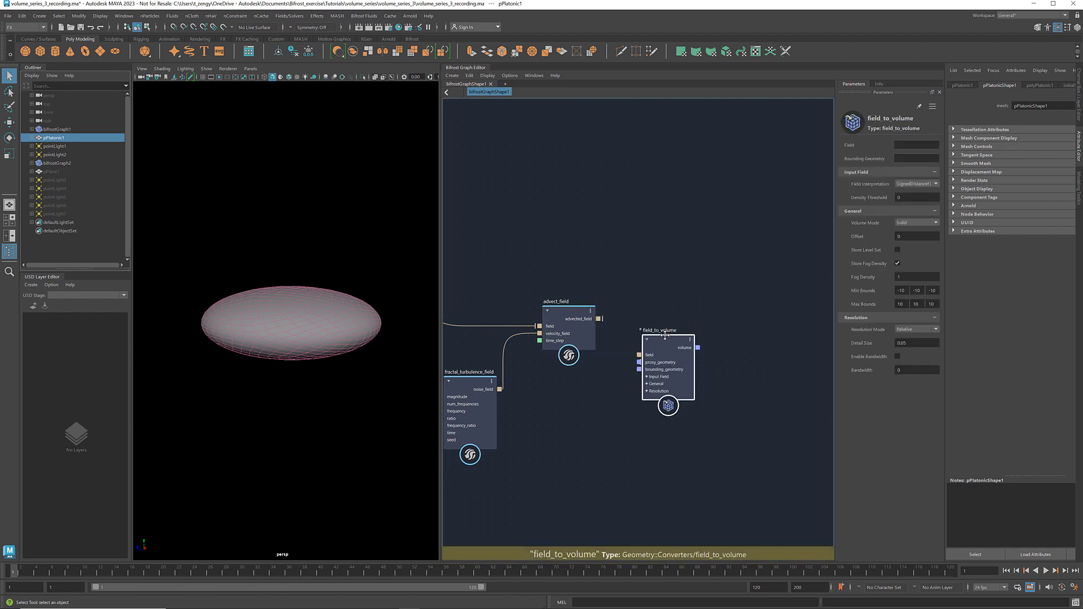
{"action": "left_click_drag", "start_coordinate": [599, 319], "coordinate": [672, 333]}
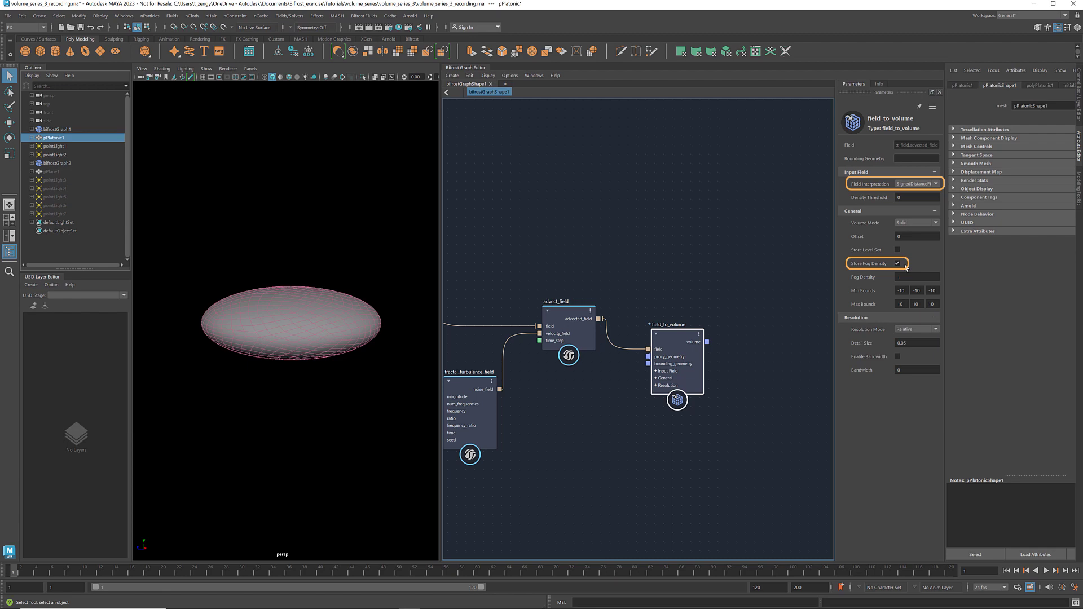
- Set field_to_volume to Absolute resolution mode with detail size 0.03
{"action": "left_click", "coordinate": [935, 330]}
{"action": "left_click", "coordinate": [932, 337]}
{"action": "left_click", "coordinate": [911, 343]}
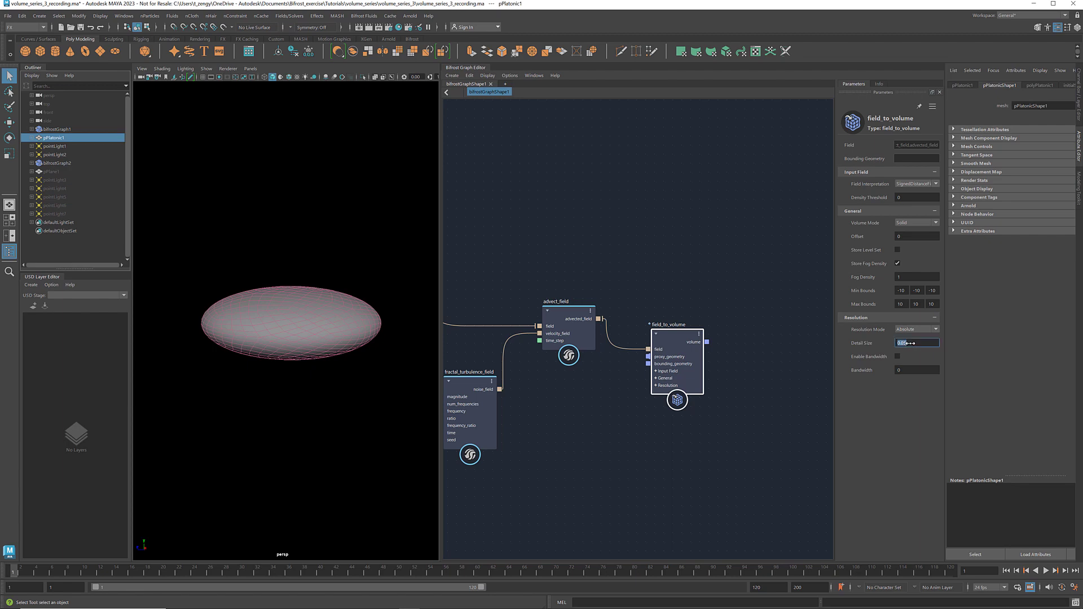
{"action": "left_click", "coordinate": [909, 343]}
{"action": "type", "text": "3"}
{"action": "key", "text": "Return"}
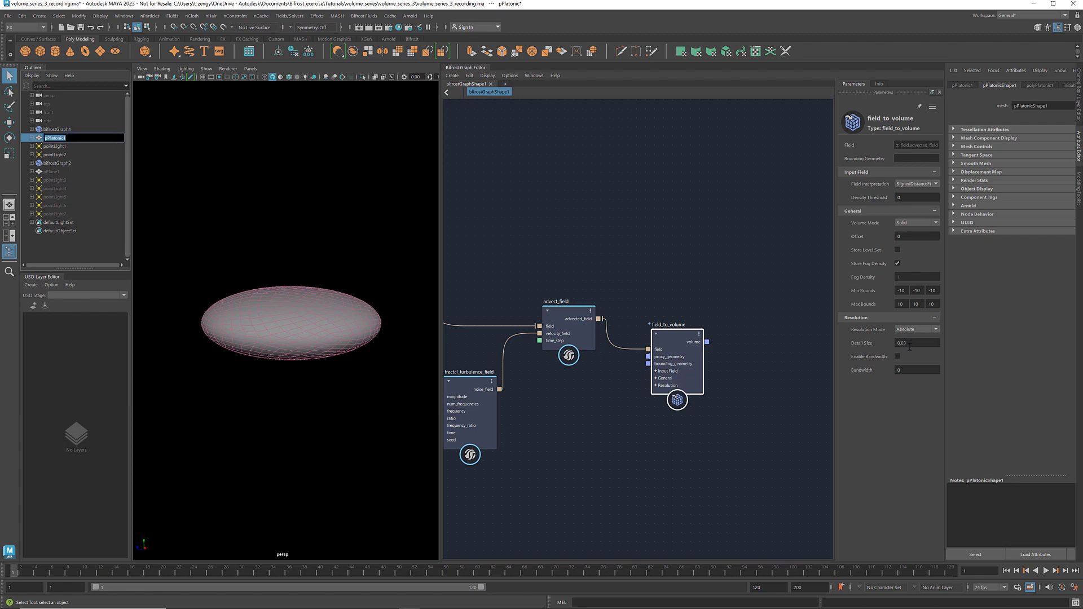
{"action": "left_click", "coordinate": [745, 392]}
{"action": "middle_click_drag", "start_coordinate": [745, 392], "coordinate": [713, 346]}
{"action": "scroll", "coordinate": [694, 344], "scroll_direction": "up", "scroll_amount": 1}
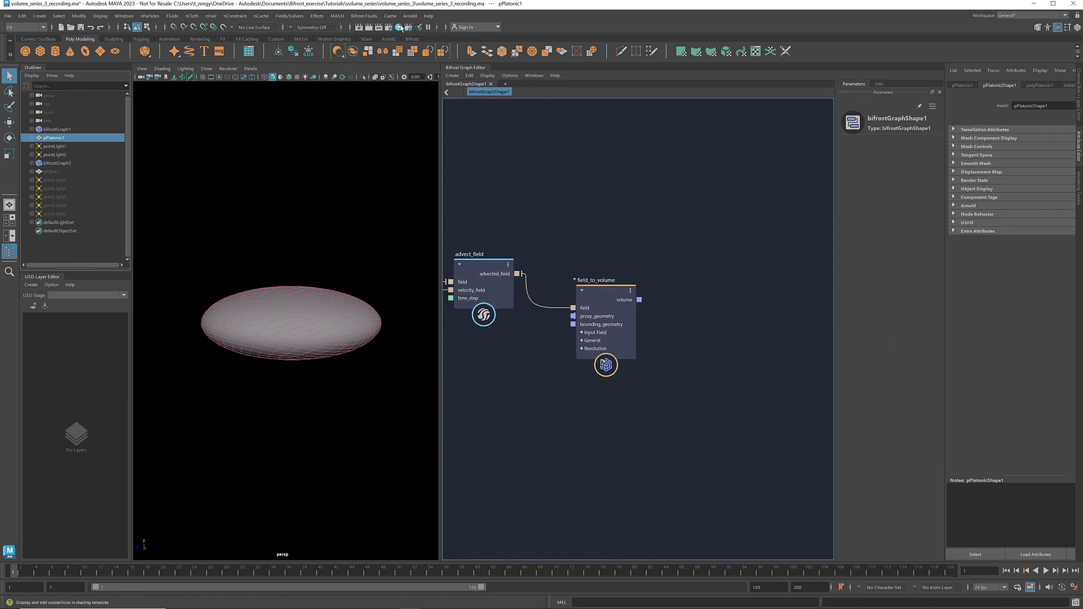
- Create an aiStandardVolume material in Hypershade with the default_bifrost_aero preset
{"action": "left_click", "coordinate": [399, 27]}
{"action": "scroll", "coordinate": [149, 389], "scroll_direction": "down", "scroll_amount": 6}
{"action": "left_click", "coordinate": [122, 449]}
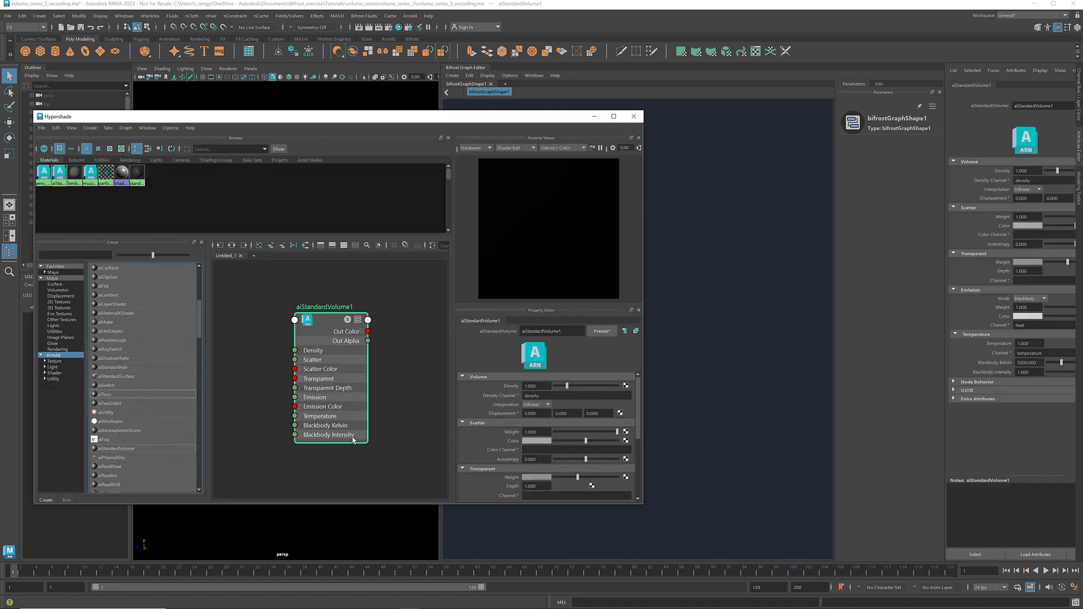
{"action": "left_click", "coordinate": [605, 332]}
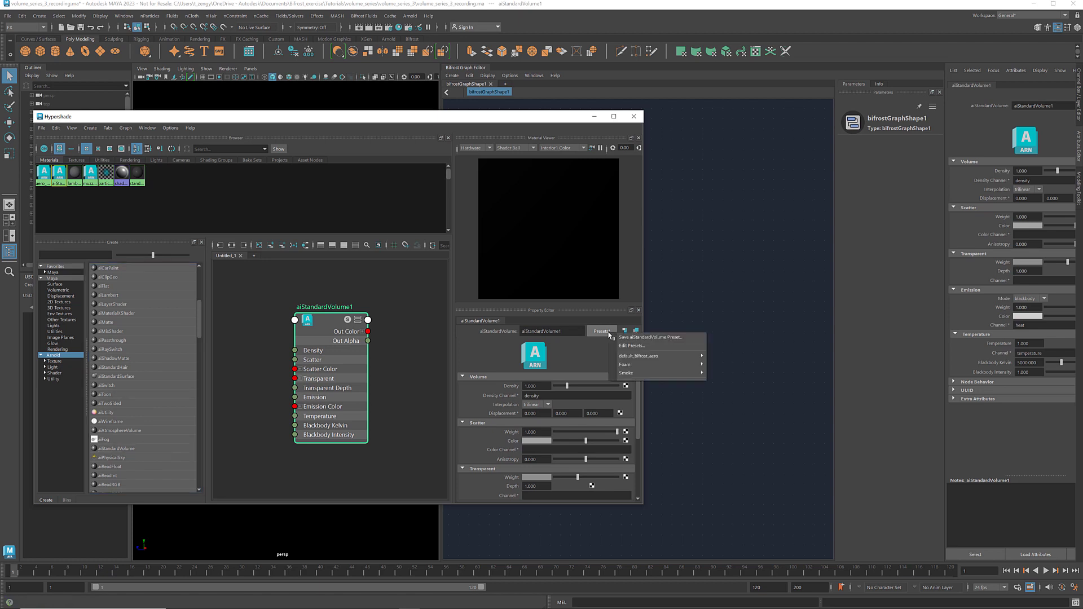
{"action": "mouse_move", "coordinate": [640, 357]}
{"action": "left_click", "coordinate": [722, 358]}
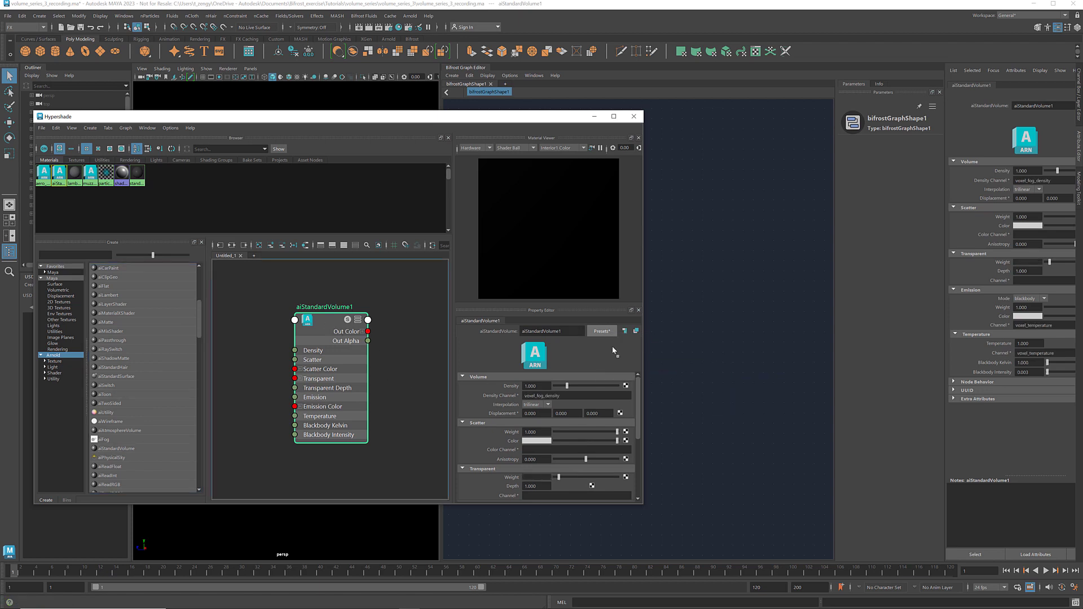
- Drop aiStandardVolume1 into the Bifrost graph below field_to_volume and close Hypershade
{"action": "middle_click_drag", "start_coordinate": [674, 338], "coordinate": [675, 340]}
{"action": "left_click", "coordinate": [633, 116]}
{"action": "left_click_drag", "start_coordinate": [669, 349], "coordinate": [603, 421]}
- Add an assign_material node applying aiStandardVolume1 to the cloud volume
{"action": "middle_click_drag", "start_coordinate": [722, 345], "coordinate": [654, 344], "text": "alt"}
{"action": "left_click", "coordinate": [653, 344]}
{"action": "key", "text": "Tab"}
{"action": "type", "text": "assign"}
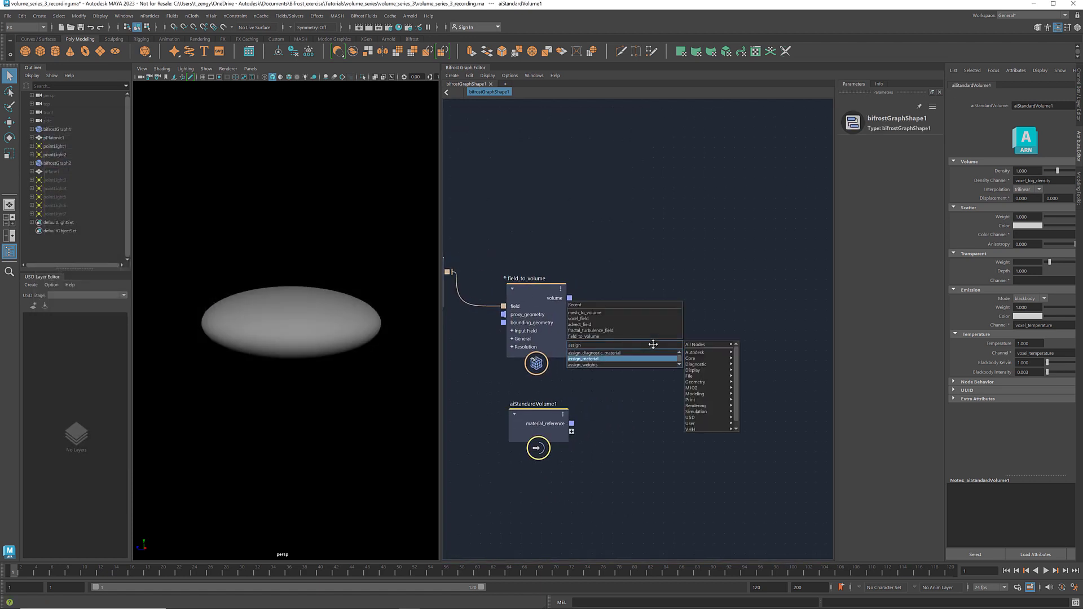
{"action": "key", "text": "Return"}
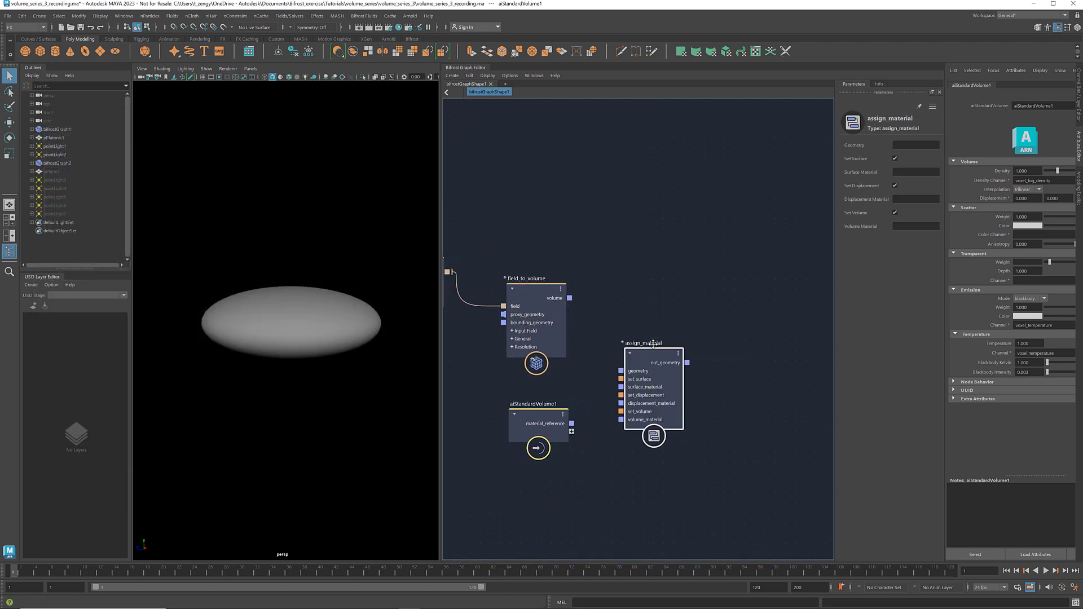
{"action": "left_click_drag", "start_coordinate": [570, 298], "coordinate": [634, 332]}
{"action": "left_click_drag", "start_coordinate": [572, 423], "coordinate": [634, 380]}
- Send assign_material's output into a new terminal node
{"action": "middle_click_drag", "start_coordinate": [758, 354], "coordinate": [644, 360], "text": "alt"}
{"action": "left_click", "coordinate": [657, 353]}
{"action": "key", "text": "Tab"}
{"action": "type", "text": "terminal"}
{"action": "key", "text": "Return"}
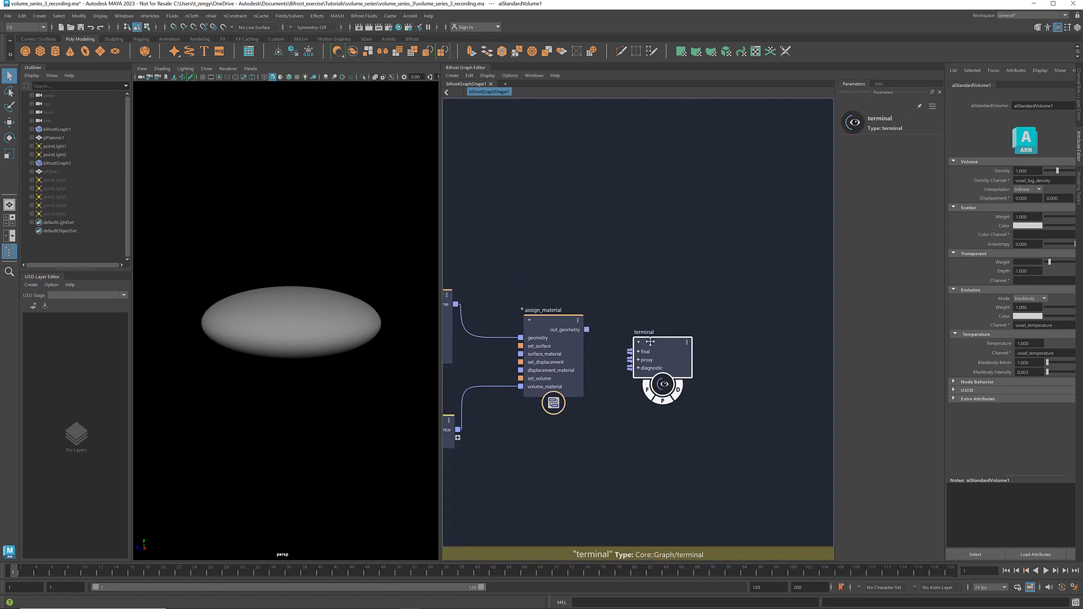
{"action": "left_click_drag", "start_coordinate": [587, 329], "coordinate": [681, 338]}
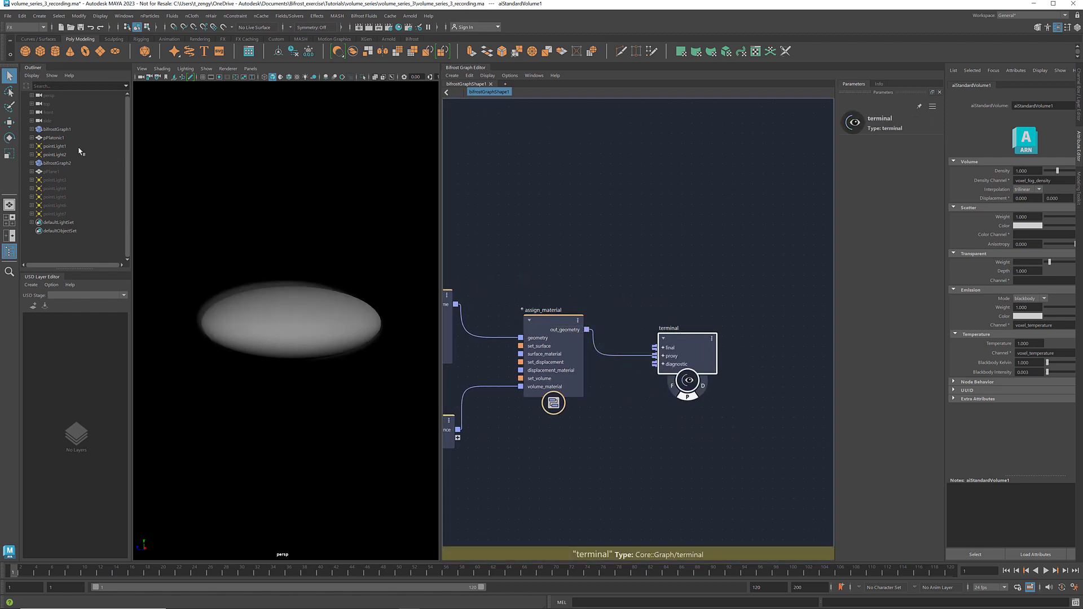
- Hide the pPlatonic1 source mesh and restore a saved camera bookmark on the cloud
{"action": "left_click", "coordinate": [53, 138]}
{"action": "key", "text": "ctrl+h"}
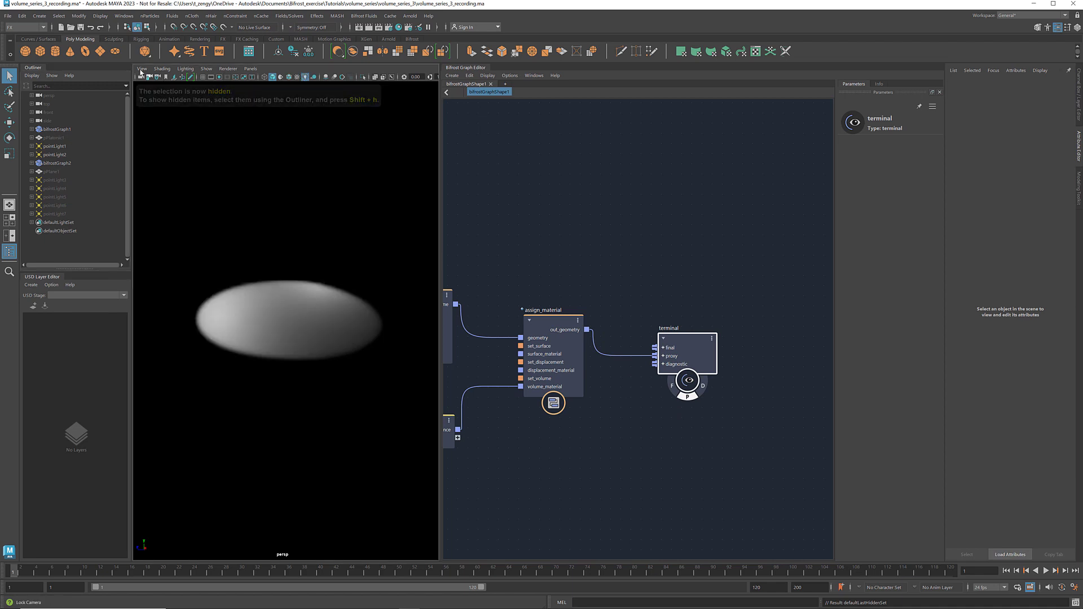
{"action": "left_click", "coordinate": [141, 70]}
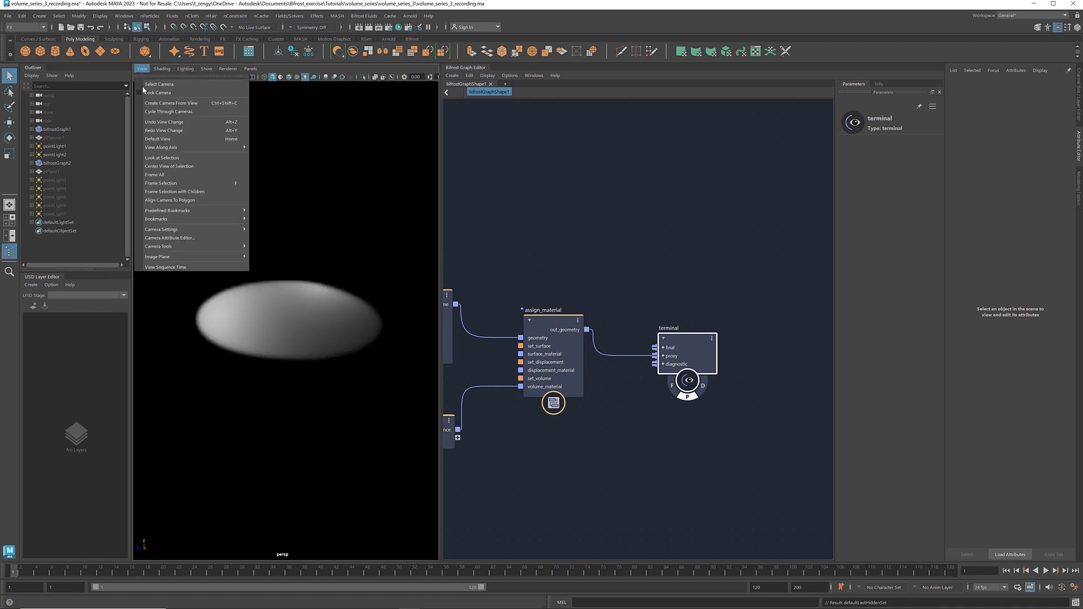
{"action": "mouse_move", "coordinate": [196, 218]}
{"action": "left_click", "coordinate": [271, 220]}
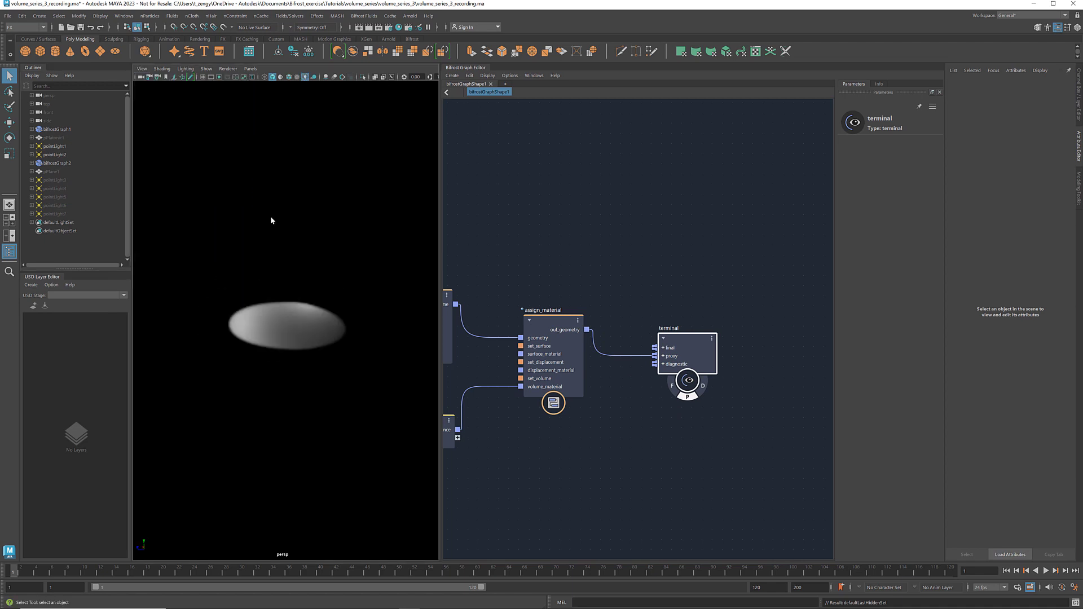
- Select the advect_field node in the Bifrost graph
{"action": "scroll", "coordinate": [743, 333], "scroll_direction": "down", "scroll_amount": 4}
{"action": "middle_click_drag", "start_coordinate": [563, 428], "coordinate": [699, 445]}
{"action": "scroll", "coordinate": [595, 361], "scroll_direction": "up", "scroll_amount": 1}
{"action": "scroll", "coordinate": [595, 361], "scroll_direction": "up", "scroll_amount": 2}
{"action": "left_click", "coordinate": [610, 291]}
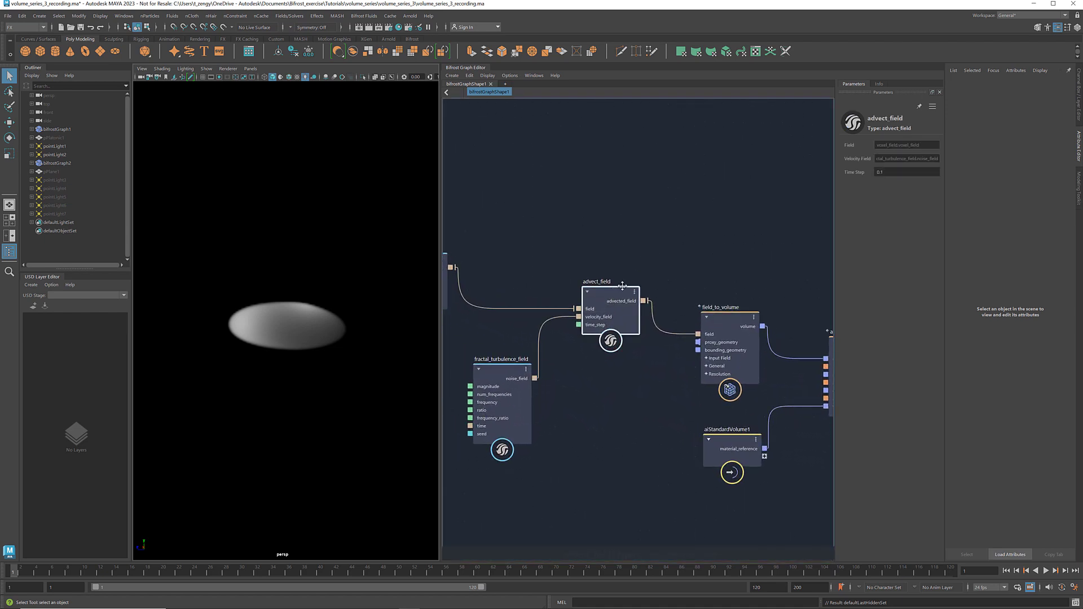
- Set advect_field's Time Step to 1
{"action": "left_click", "coordinate": [886, 172]}
{"action": "type", "text": "1"}
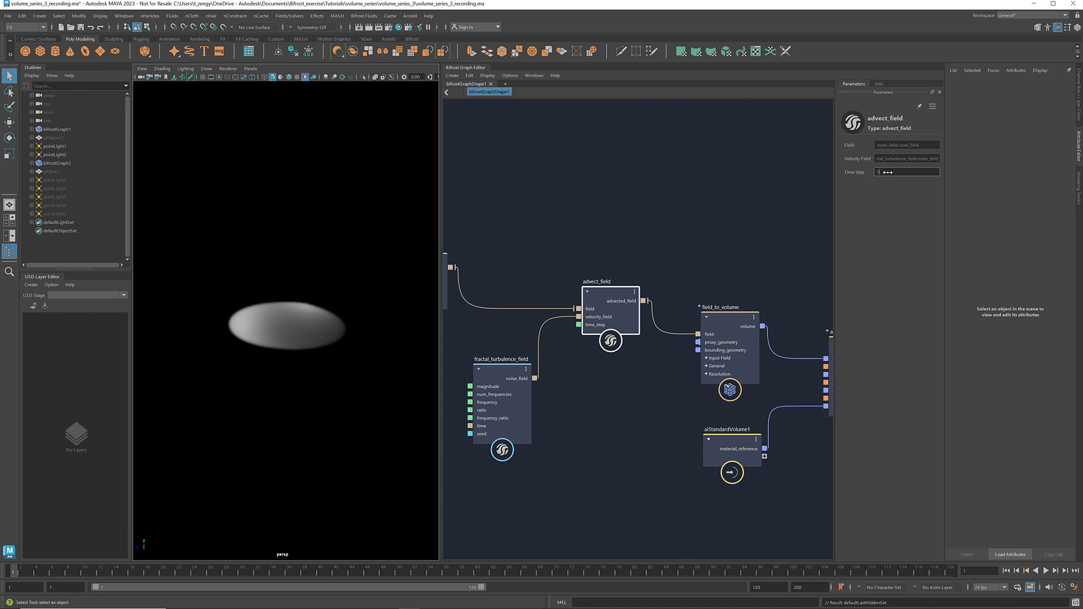
{"action": "key", "text": "Return"}
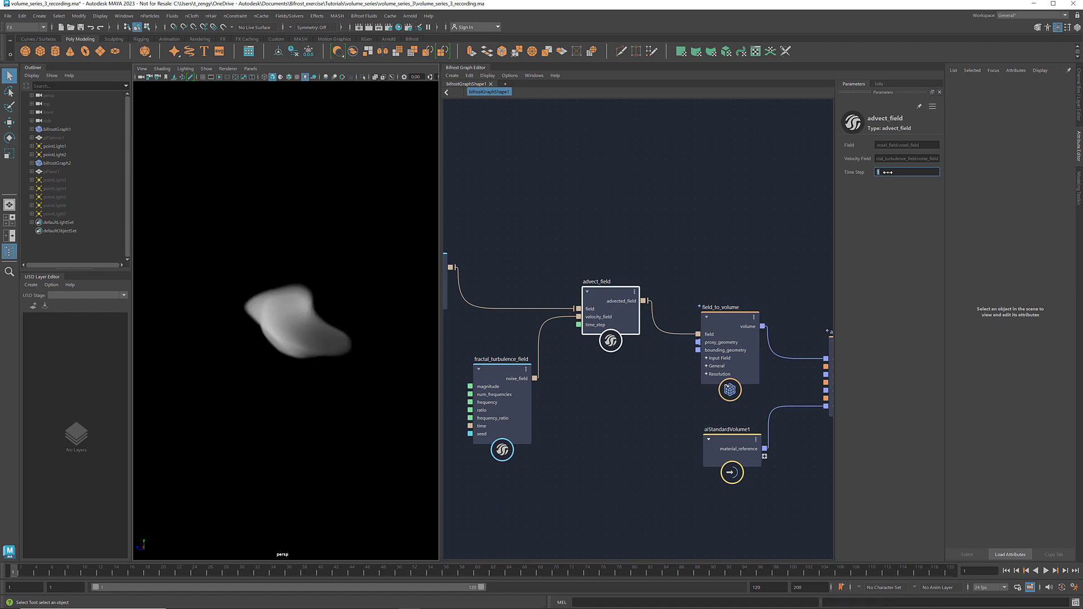
{"action": "left_click_drag", "start_coordinate": [360, 351], "coordinate": [292, 355], "text": "alt"}
- Give fractal_turbulence_field Magnitude 2 and Frequency 3, then move the node lower left
{"action": "left_click", "coordinate": [501, 369]}
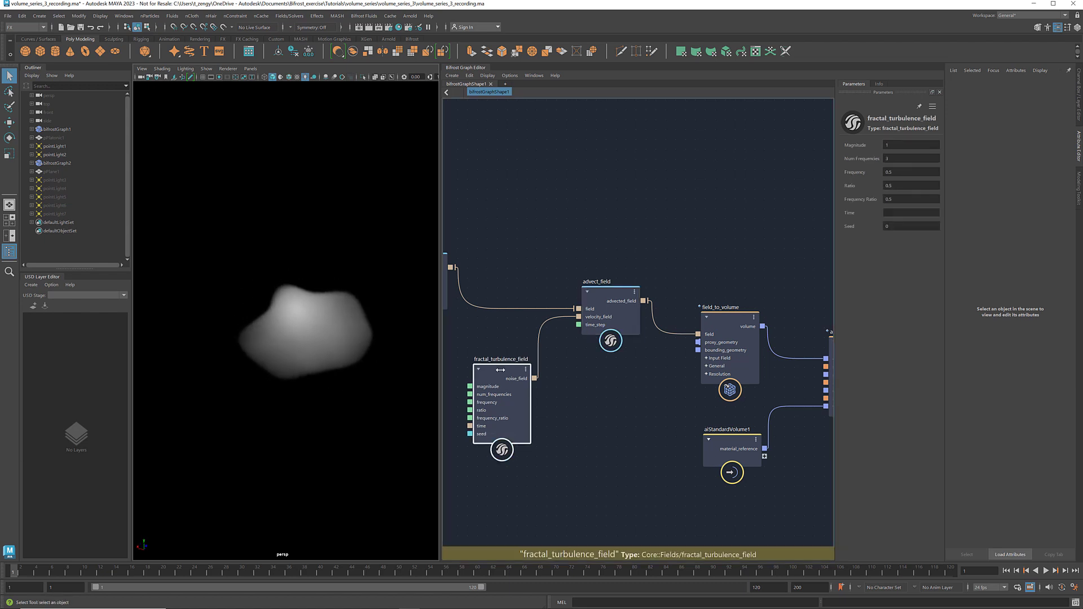
{"action": "left_click", "coordinate": [898, 145]}
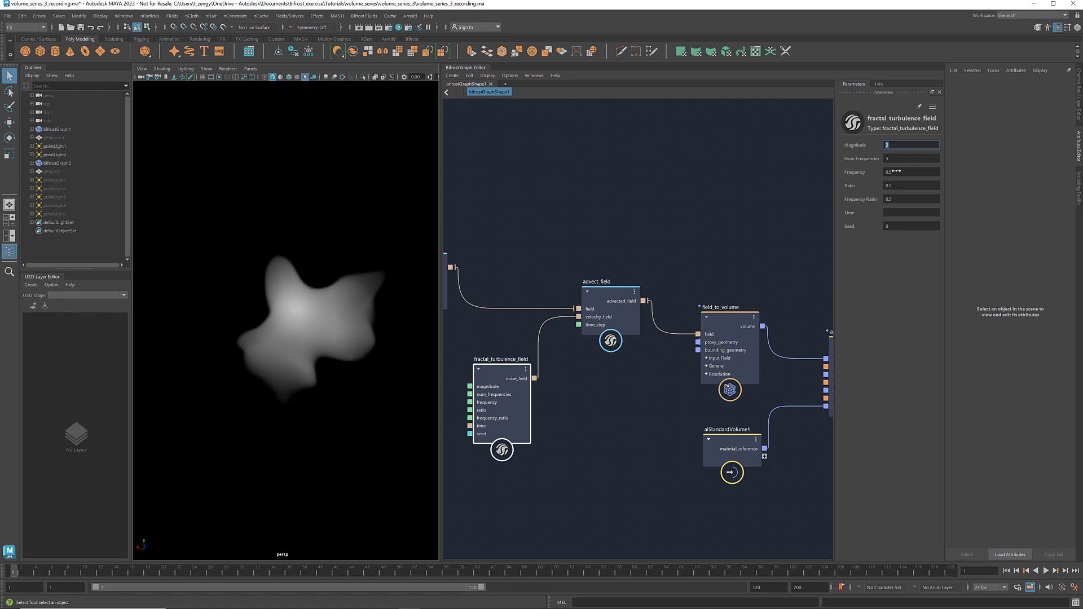
{"action": "left_click_drag", "start_coordinate": [892, 171], "coordinate": [929, 164]}
{"action": "type", "text": "2"}
{"action": "key", "text": "Return"}
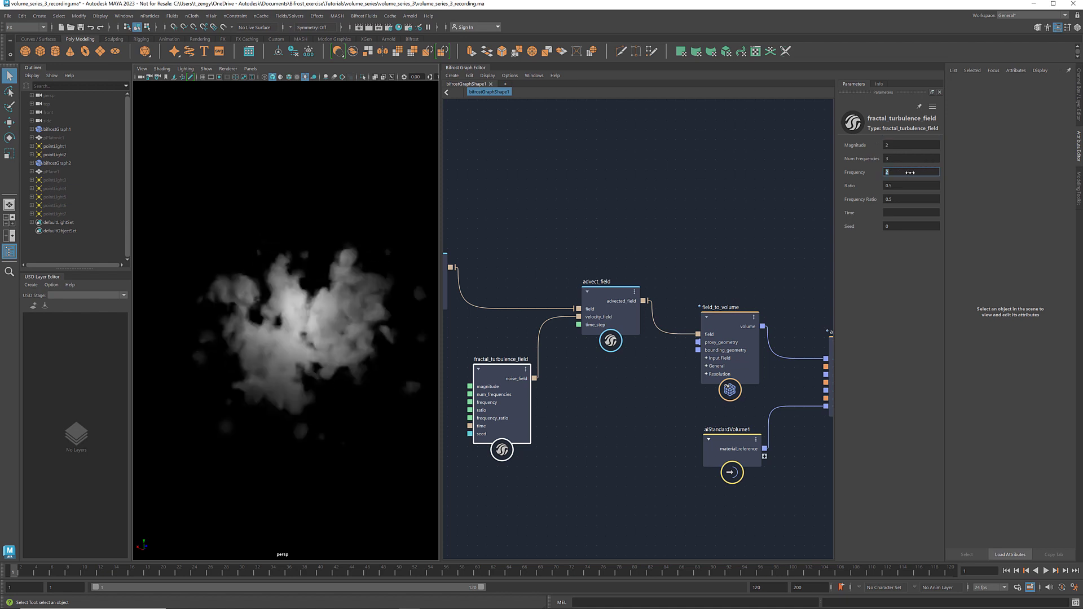
{"action": "type", "text": "3"}
{"action": "key", "text": "Return"}
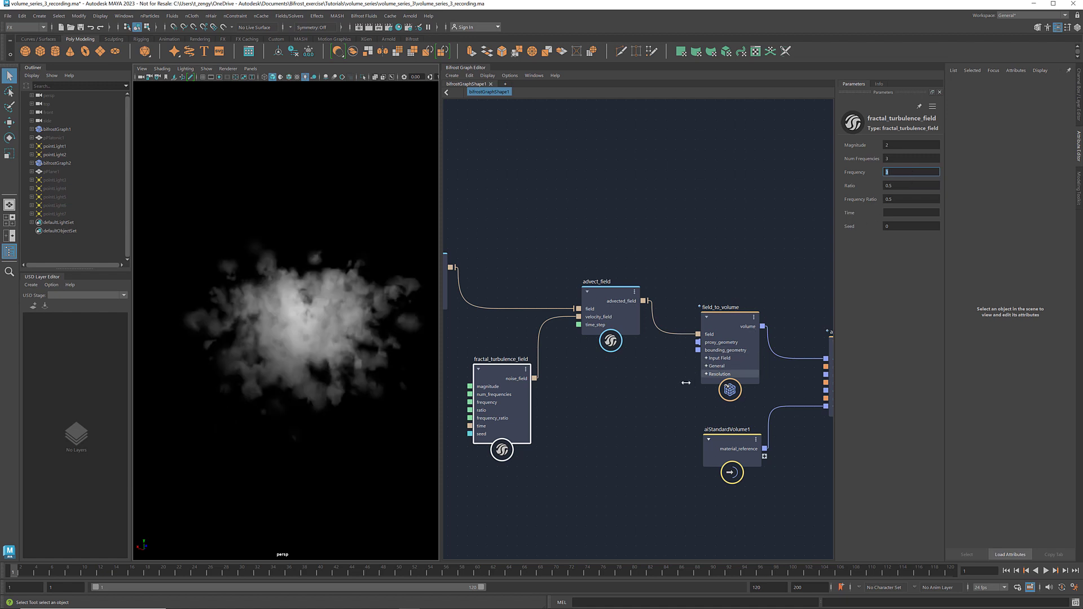
{"action": "left_click", "coordinate": [604, 418]}
{"action": "scroll", "coordinate": [635, 413], "scroll_direction": "down", "scroll_amount": 2}
{"action": "middle_click_drag", "start_coordinate": [634, 413], "coordinate": [750, 318], "text": "alt"}
{"action": "left_click_drag", "start_coordinate": [651, 279], "coordinate": [590, 284]}
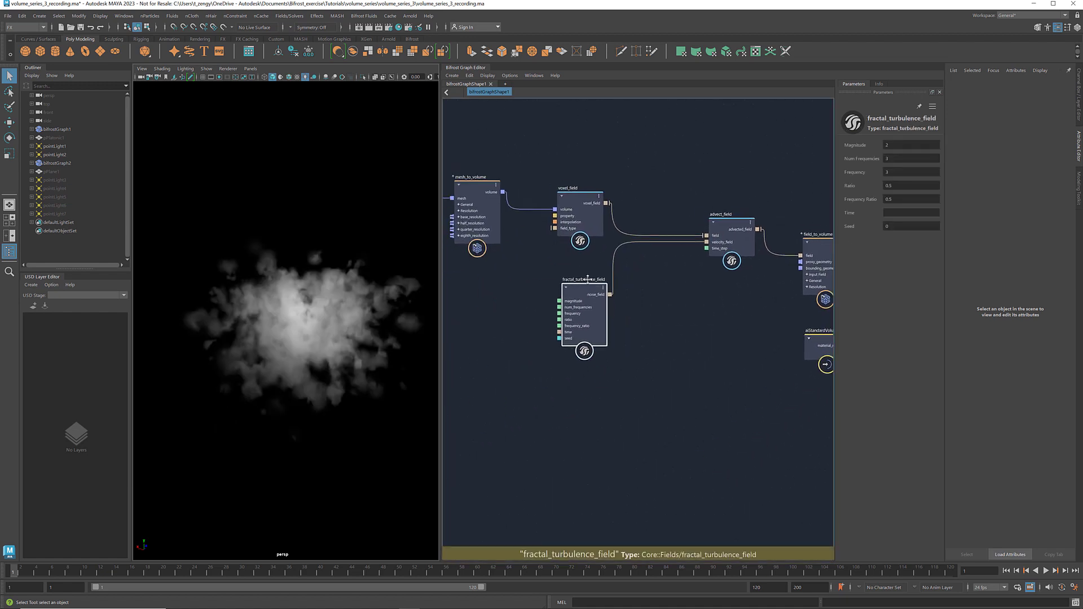
- Add a fractal_noise_field node and connect its output into a new add node
{"action": "left_click", "coordinate": [590, 405]}
{"action": "scroll", "coordinate": [588, 407], "scroll_direction": "up", "scroll_amount": 2}
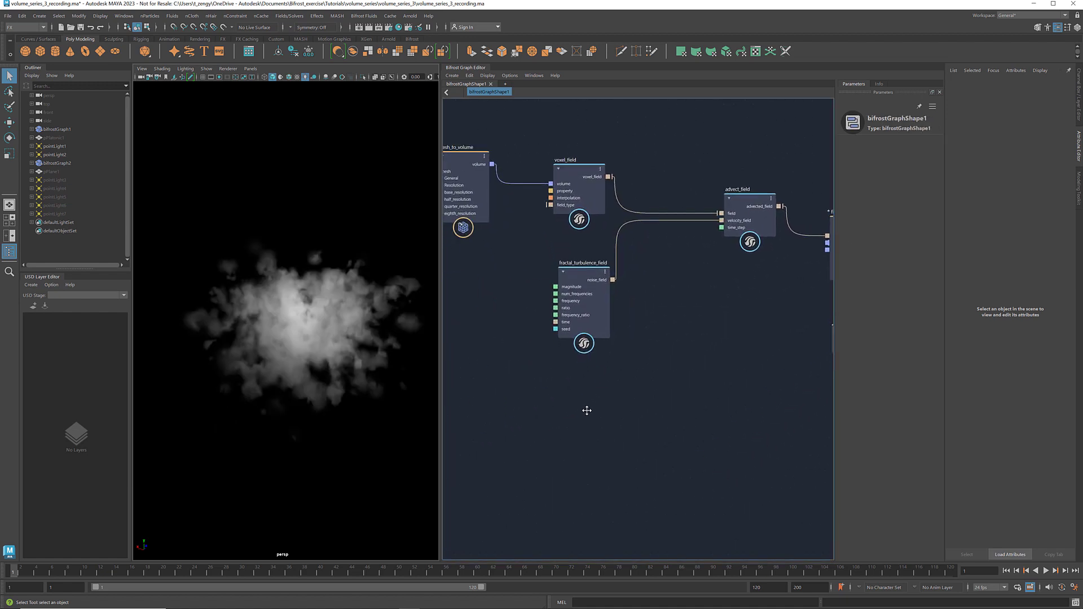
{"action": "key", "text": "Tab"}
{"action": "type", "text": "fractal"}
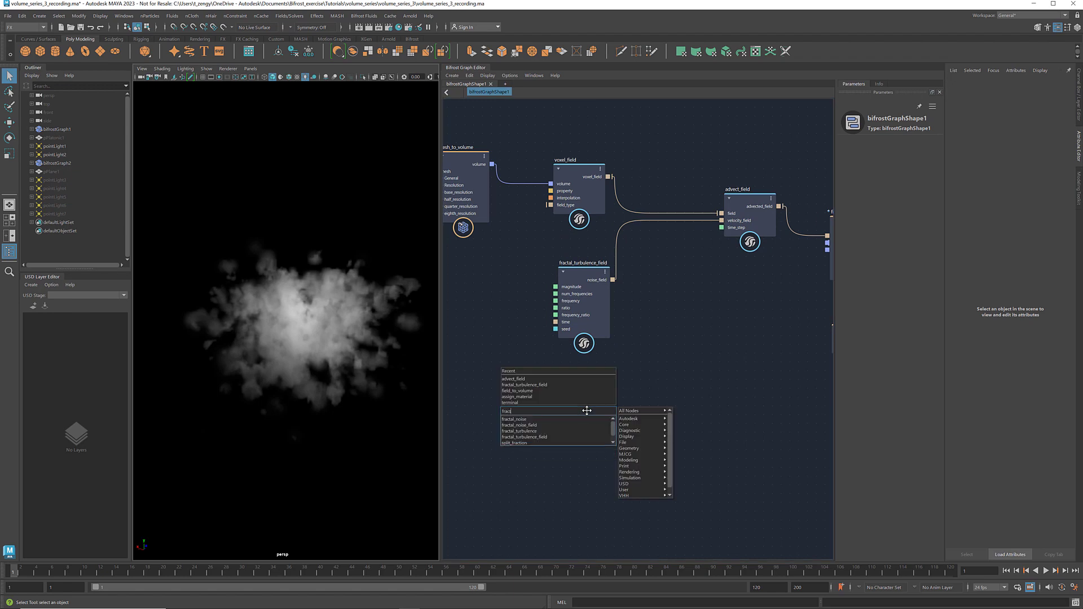
{"action": "key", "text": "Down"}
{"action": "key", "text": "Down"}
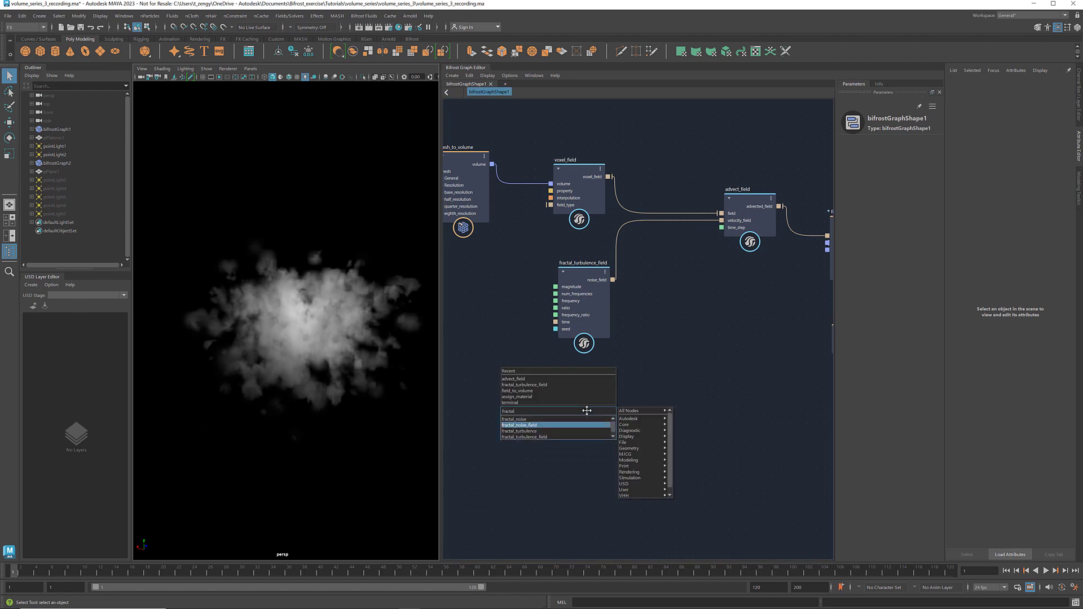
{"action": "key", "text": "Return"}
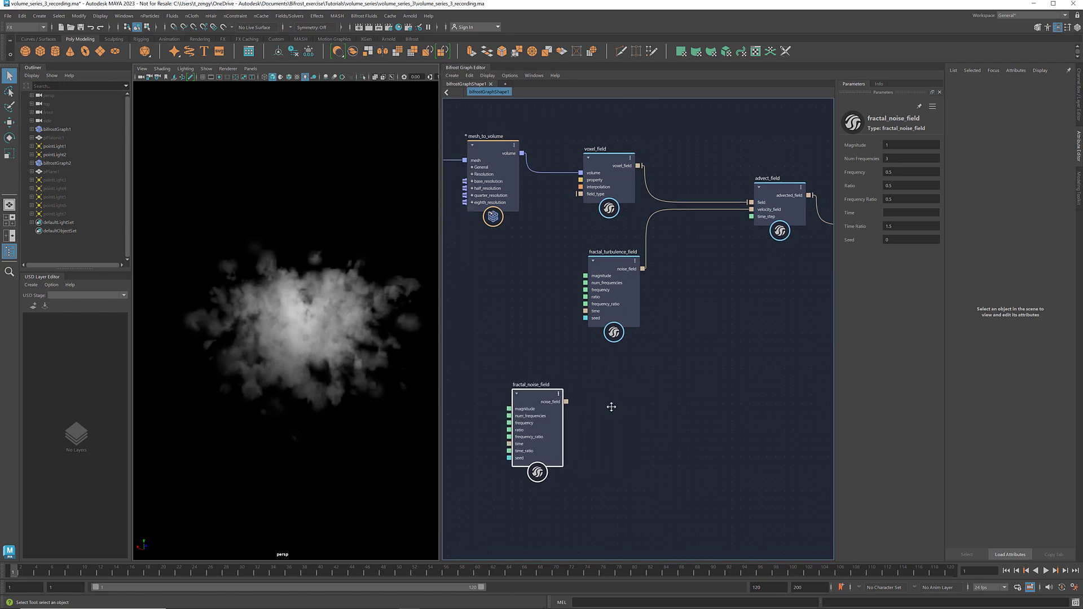
{"action": "left_click", "coordinate": [636, 436]}
{"action": "key", "text": "Tab"}
{"action": "type", "text": "ad"}
{"action": "key", "text": "Down"}
{"action": "key", "text": "Return"}
{"action": "left_click_drag", "start_coordinate": [581, 381], "coordinate": [550, 367]}
- Add a scalar_field node and connect it into the add node
{"action": "left_click", "coordinate": [558, 484]}
{"action": "key", "text": "Tab"}
{"action": "type", "text": "scal"}
{"action": "key", "text": "Down"}
{"action": "key", "text": "Return"}
{"action": "left_click_drag", "start_coordinate": [581, 490], "coordinate": [634, 444]}
- Set the noise Magnitude to 0.5 and the scalar_field Value to 0.4
{"action": "left_click", "coordinate": [550, 395]}
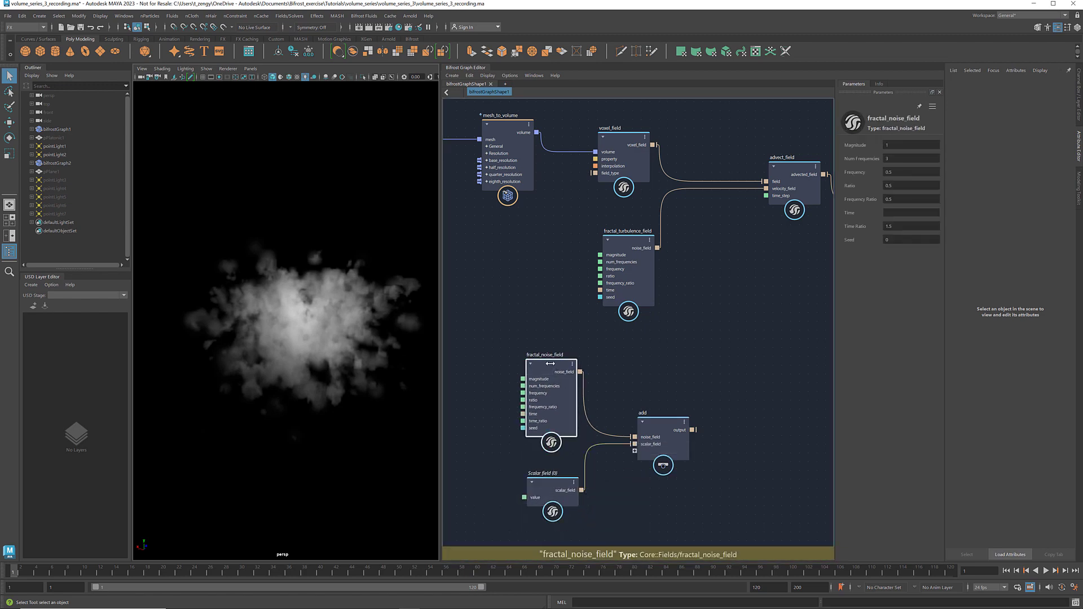
{"action": "left_click", "coordinate": [900, 146]}
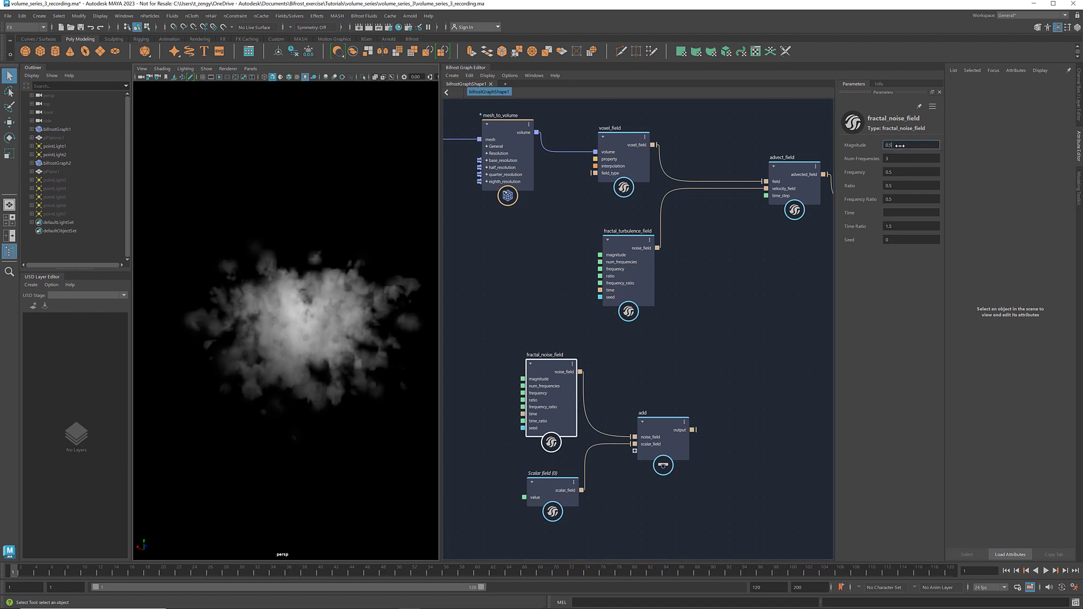
{"action": "left_click", "coordinate": [554, 485]}
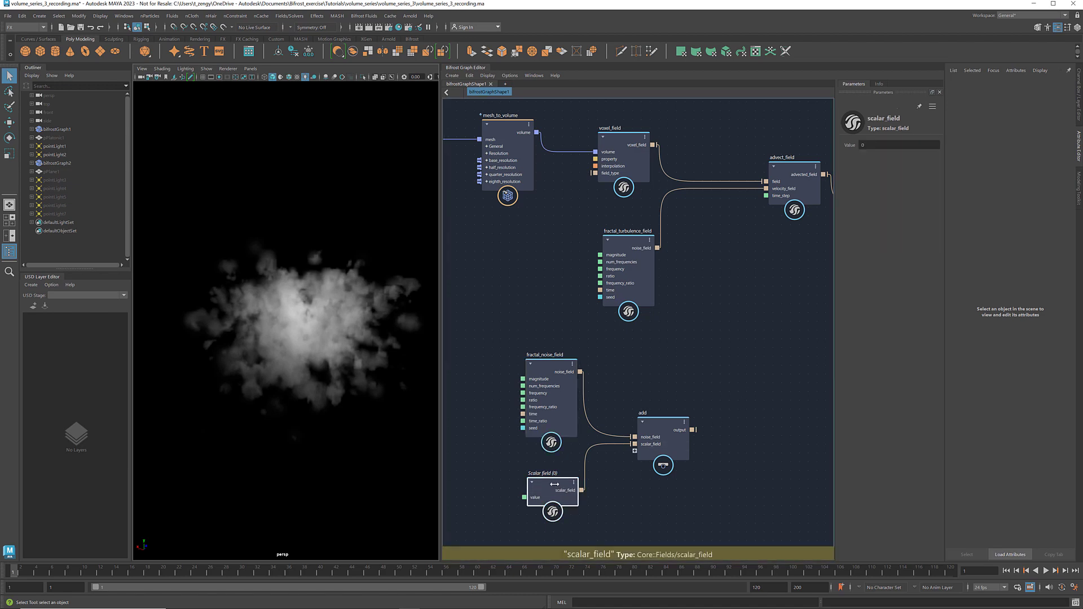
{"action": "left_click", "coordinate": [874, 145]}
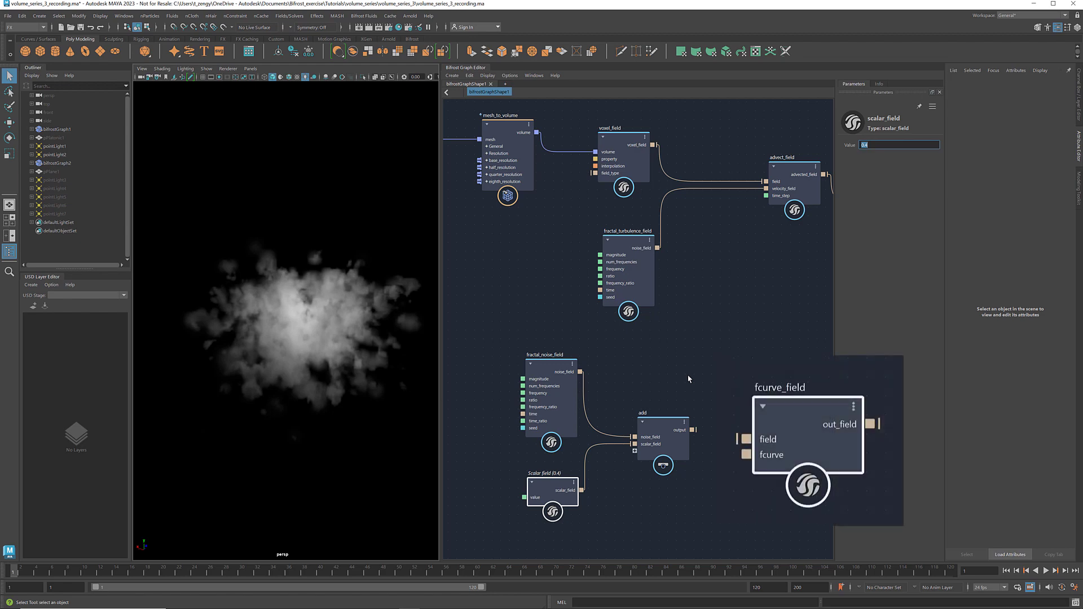
- Group the noise, add and scalar nodes up-left and add a multiply node beside them
{"action": "middle_click_drag", "start_coordinate": [723, 346], "coordinate": [680, 342]}
{"action": "left_click_drag", "start_coordinate": [660, 368], "coordinate": [505, 481]}
{"action": "left_click_drag", "start_coordinate": [614, 421], "coordinate": [581, 402]}
{"action": "middle_click_drag", "start_coordinate": [661, 339], "coordinate": [661, 339]}
{"action": "key", "text": "Tab"}
{"action": "type", "text": "multiply"}
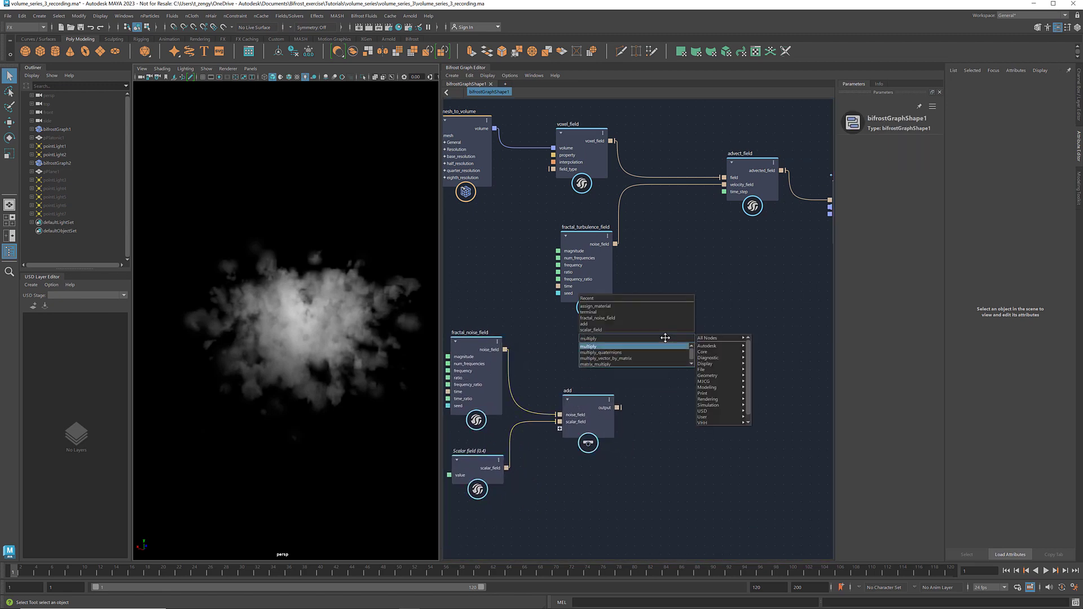
{"action": "key", "text": "Return"}
{"action": "left_click_drag", "start_coordinate": [666, 349], "coordinate": [691, 334]}
- Multiply the turbulence noise by the add output and feed it into advect_field's velocity_field
{"action": "left_click_drag", "start_coordinate": [616, 244], "coordinate": [663, 344]}
{"action": "left_click_drag", "start_coordinate": [619, 406], "coordinate": [663, 351]}
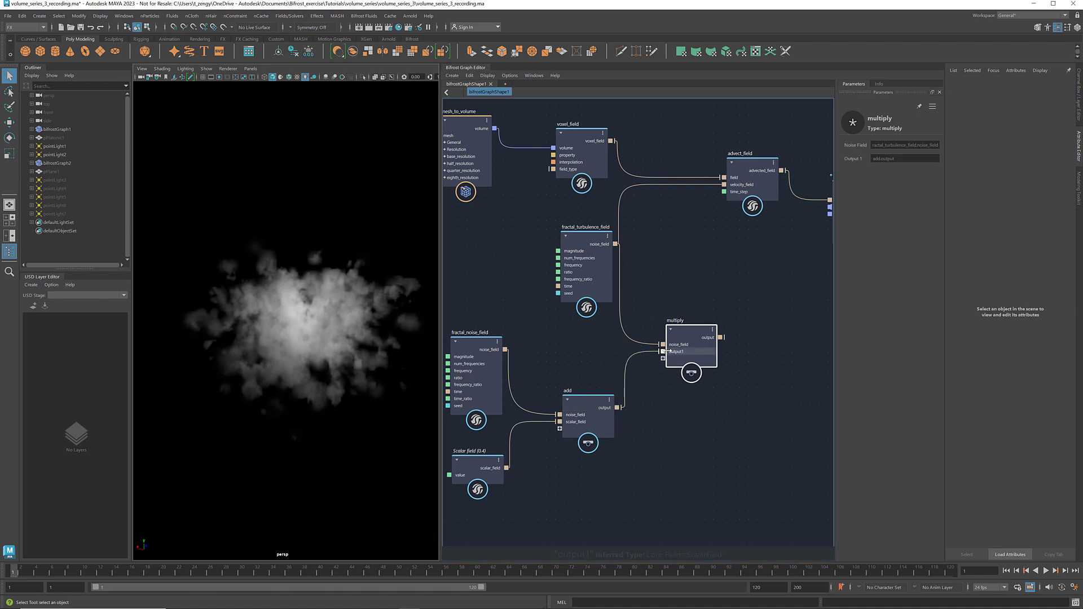
{"action": "left_click_drag", "start_coordinate": [587, 251], "coordinate": [552, 251]}
{"action": "left_click_drag", "start_coordinate": [693, 333], "coordinate": [725, 184]}
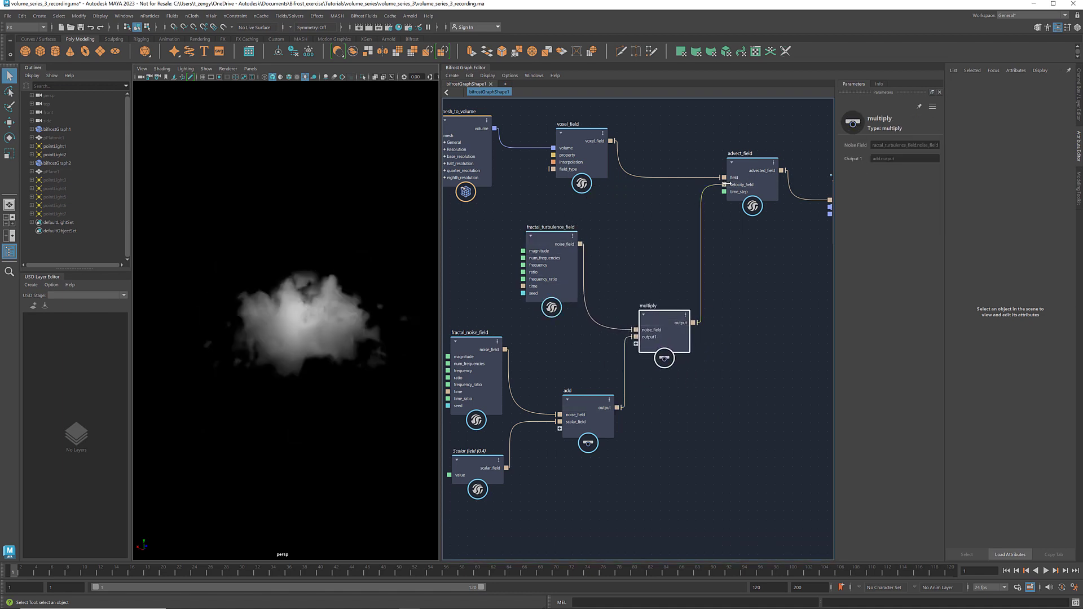
- Set the fractal_noise_field Frequency to 6
{"action": "left_click", "coordinate": [467, 342]}
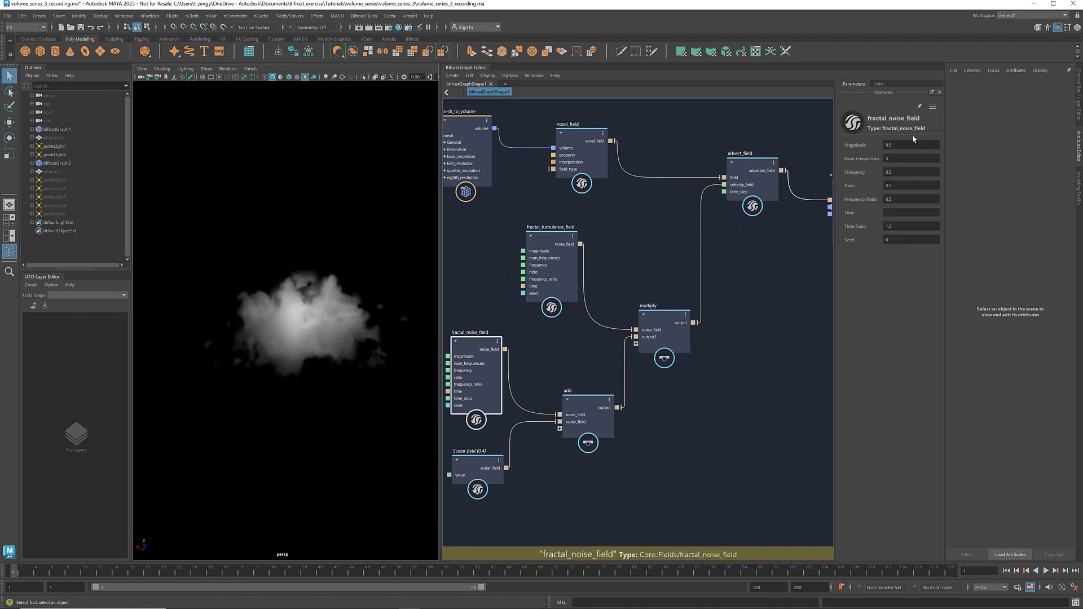
{"action": "left_click_drag", "start_coordinate": [885, 168], "coordinate": [905, 172]}
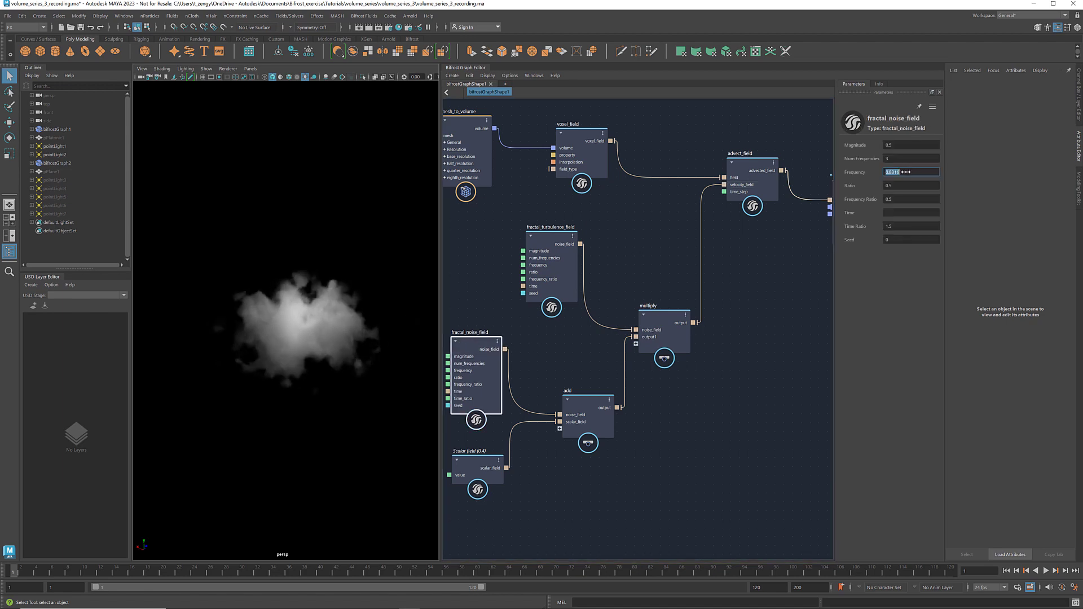
{"action": "key", "text": "Return"}
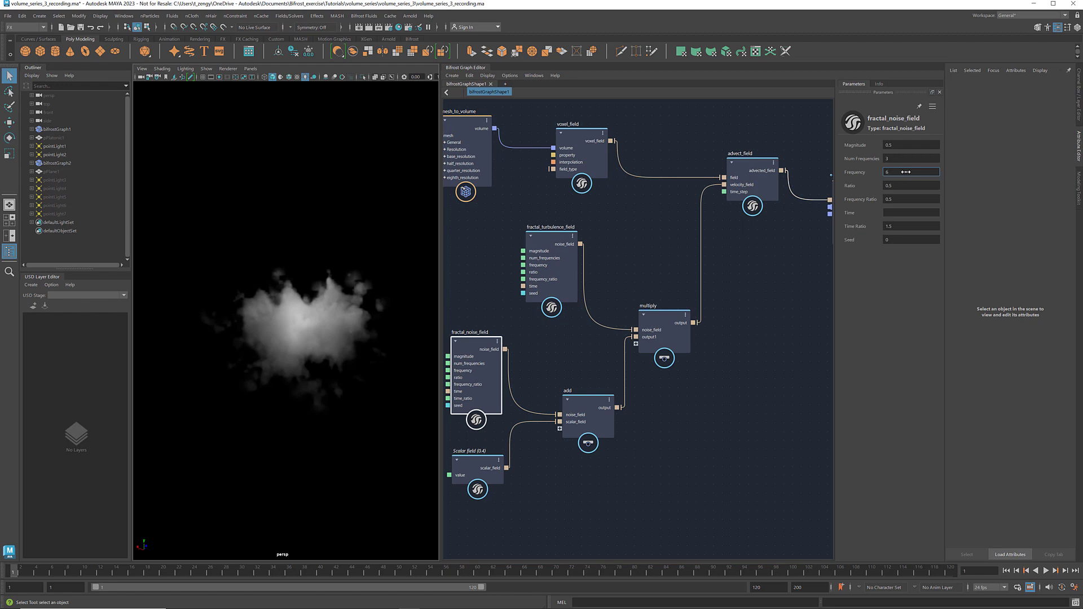
{"action": "type", "text": "6"}
{"action": "key", "text": "Return"}
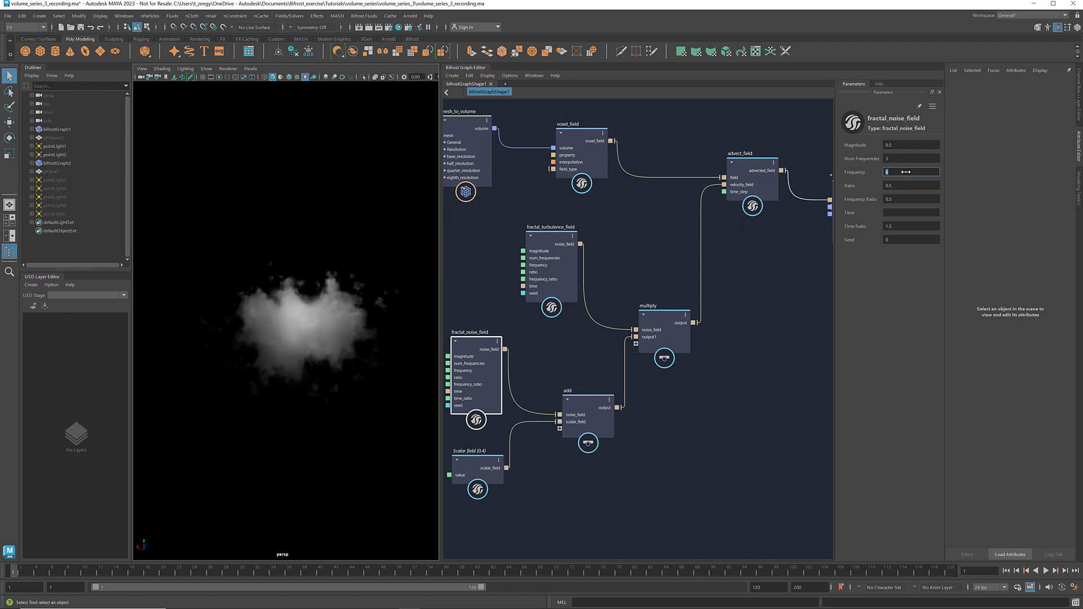
{"action": "left_click", "coordinate": [761, 358]}
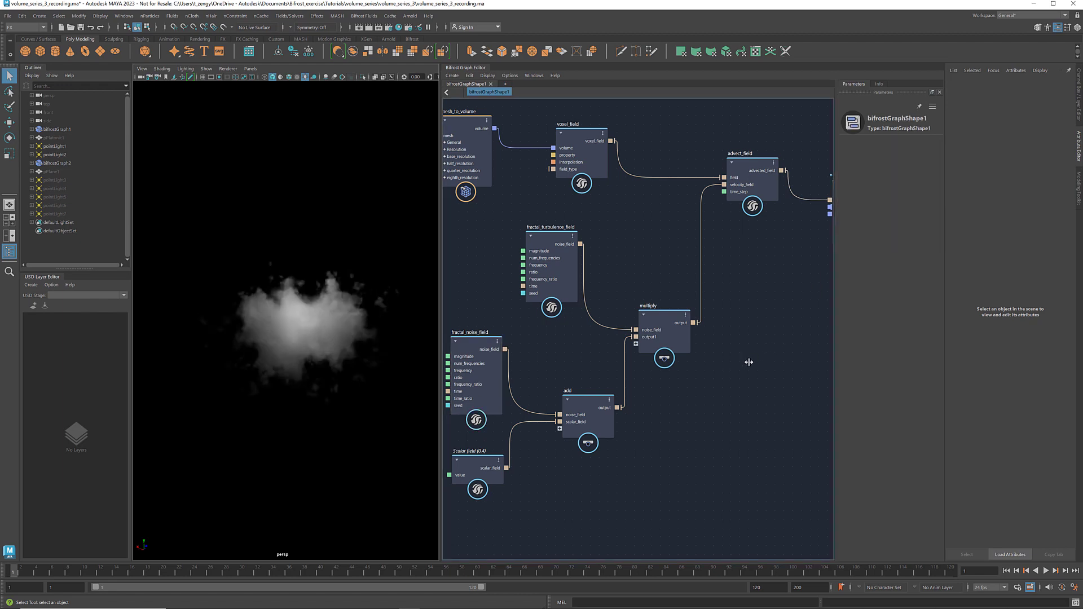
- Add a terminal node with final and proxy off, wiring pPlatonicShape1 into its diagnostic
{"action": "scroll", "coordinate": [749, 363], "scroll_direction": "down", "scroll_amount": 5}
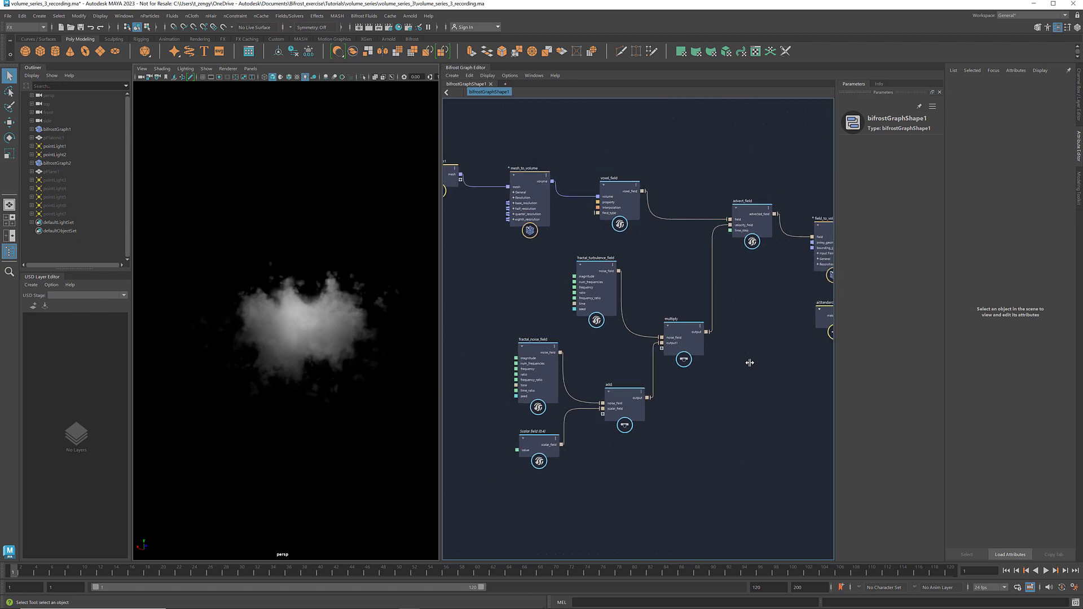
{"action": "scroll", "coordinate": [587, 304], "scroll_direction": "up", "scroll_amount": 8}
{"action": "left_click_drag", "start_coordinate": [626, 280], "coordinate": [508, 277]}
{"action": "key", "text": "Tab"}
{"action": "type", "text": "terminal"}
{"action": "key", "text": "Return"}
{"action": "left_click_drag", "start_coordinate": [607, 231], "coordinate": [608, 172]}
{"action": "left_click", "coordinate": [597, 213]}
{"action": "left_click", "coordinate": [609, 222]}
{"action": "left_click_drag", "start_coordinate": [521, 273], "coordinate": [582, 194]}
- Toggle viewport lighting and shift pPlatonicShape1 further left in the graph
{"action": "left_click", "coordinate": [305, 78]}
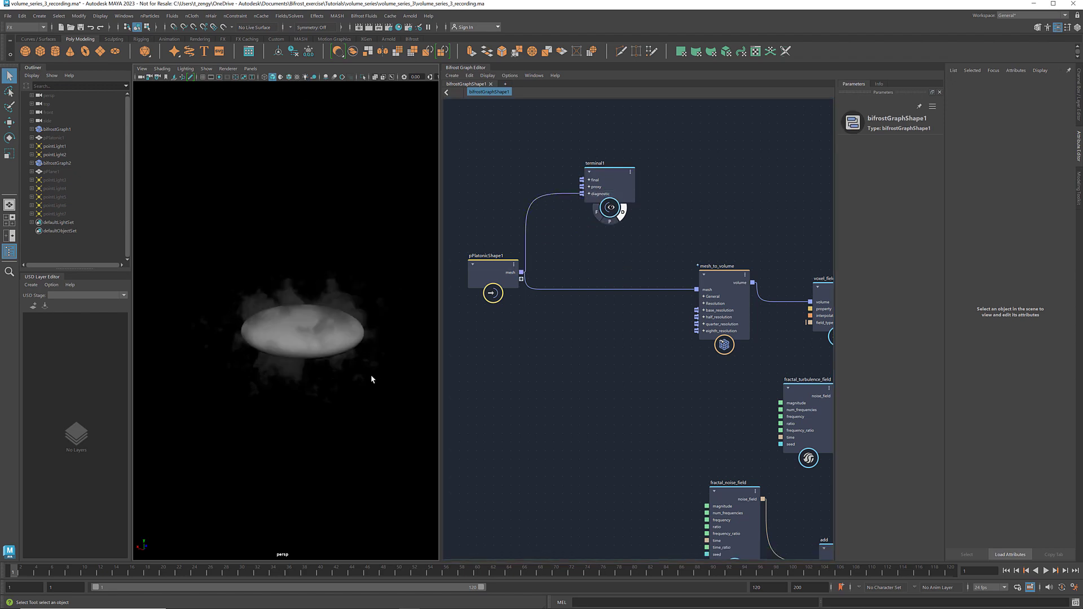
{"action": "middle_click_drag", "start_coordinate": [485, 333], "coordinate": [588, 329], "text": "alt"}
{"action": "left_click_drag", "start_coordinate": [602, 266], "coordinate": [483, 267]}
{"action": "middle_click_drag", "start_coordinate": [578, 378], "coordinate": [594, 358], "text": "alt"}
{"action": "left_click", "coordinate": [571, 370]}
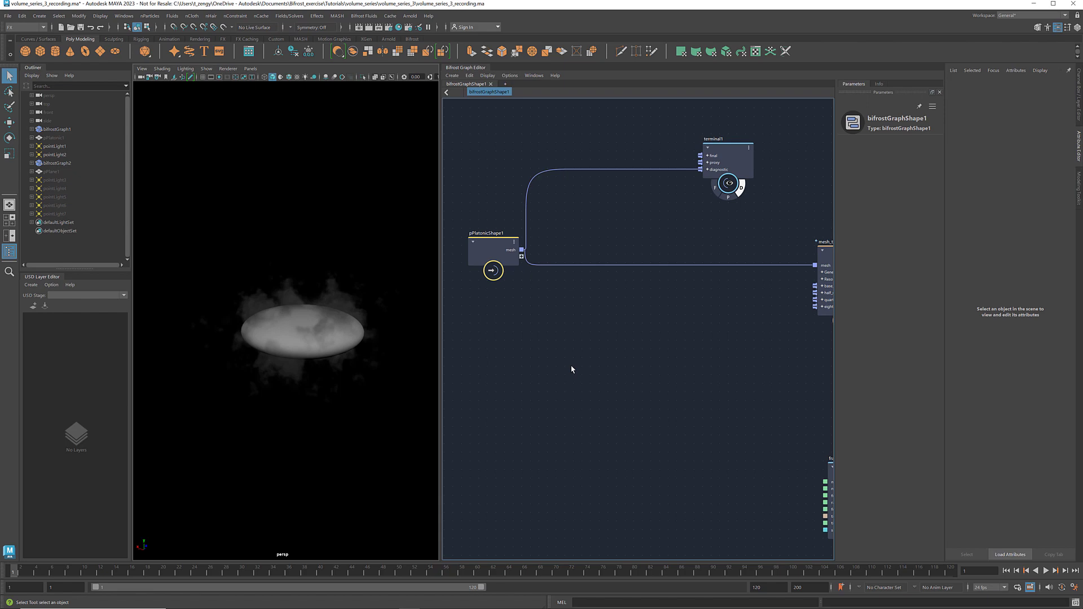
- Create a displace_points node and connect the mesh to its points input
{"action": "type", "text": "displa"}
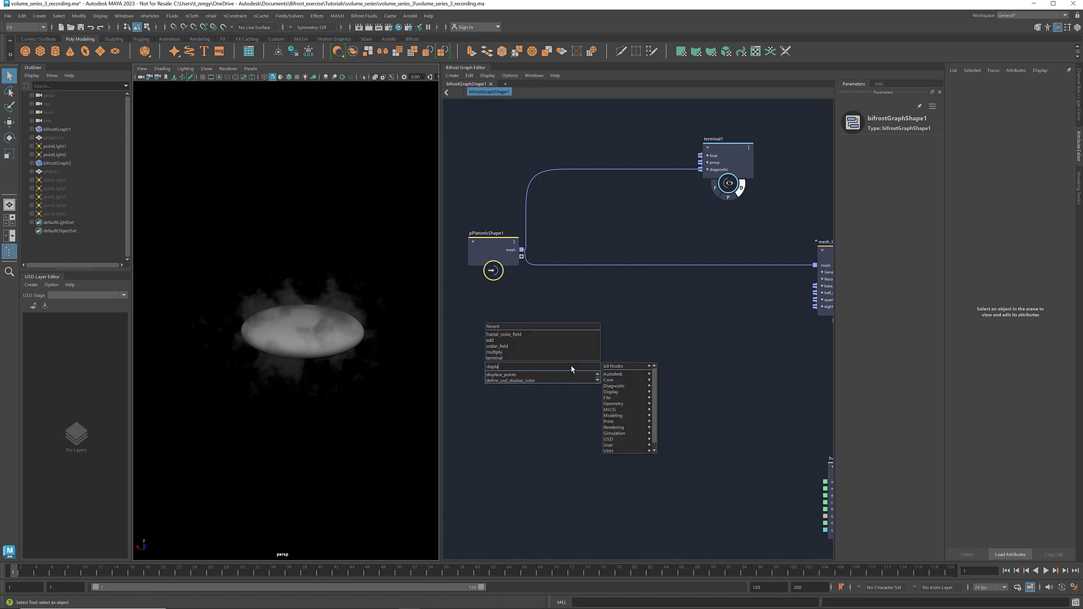
{"action": "key", "text": "Down"}
{"action": "key", "text": "Return"}
{"action": "left_click_drag", "start_coordinate": [571, 372], "coordinate": [678, 341]}
{"action": "left_click_drag", "start_coordinate": [521, 250], "coordinate": [718, 344]}
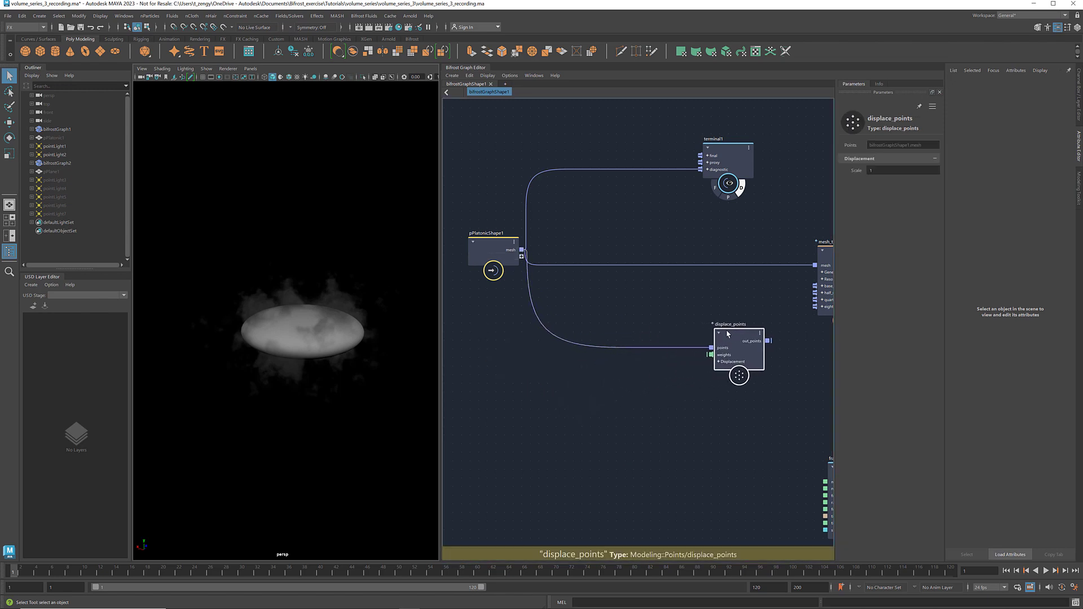
{"action": "left_click", "coordinate": [616, 395]}
- Add a fractal_noise node to the right of the mesh
{"action": "key", "text": "Tab"}
{"action": "type", "text": "fractal"}
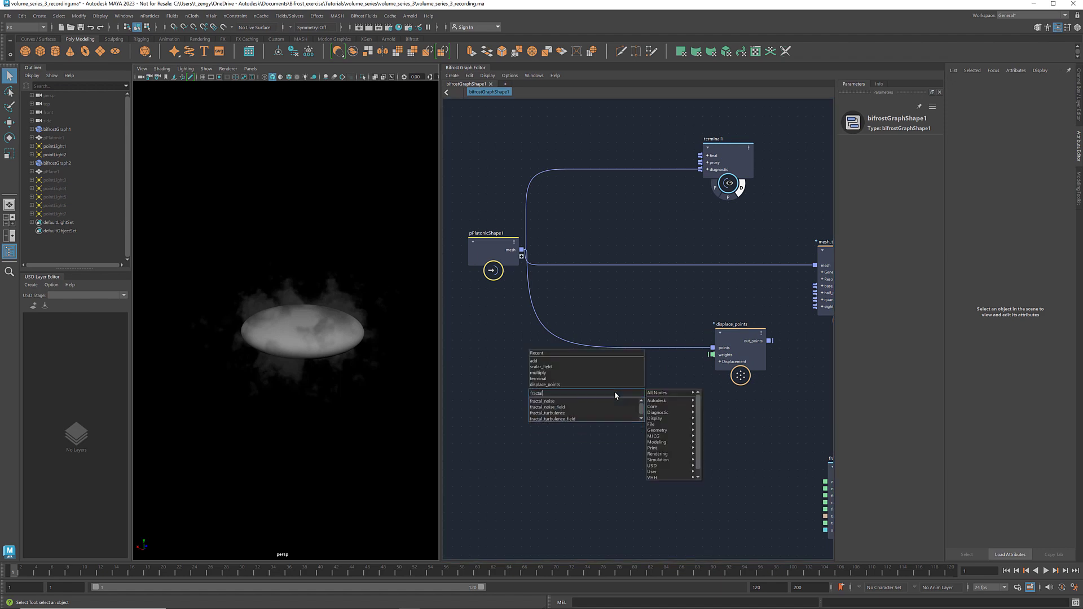
{"action": "key", "text": "Return"}
{"action": "left_click_drag", "start_coordinate": [615, 395], "coordinate": [664, 379]}
{"action": "left_click_drag", "start_coordinate": [519, 263], "coordinate": [481, 262]}
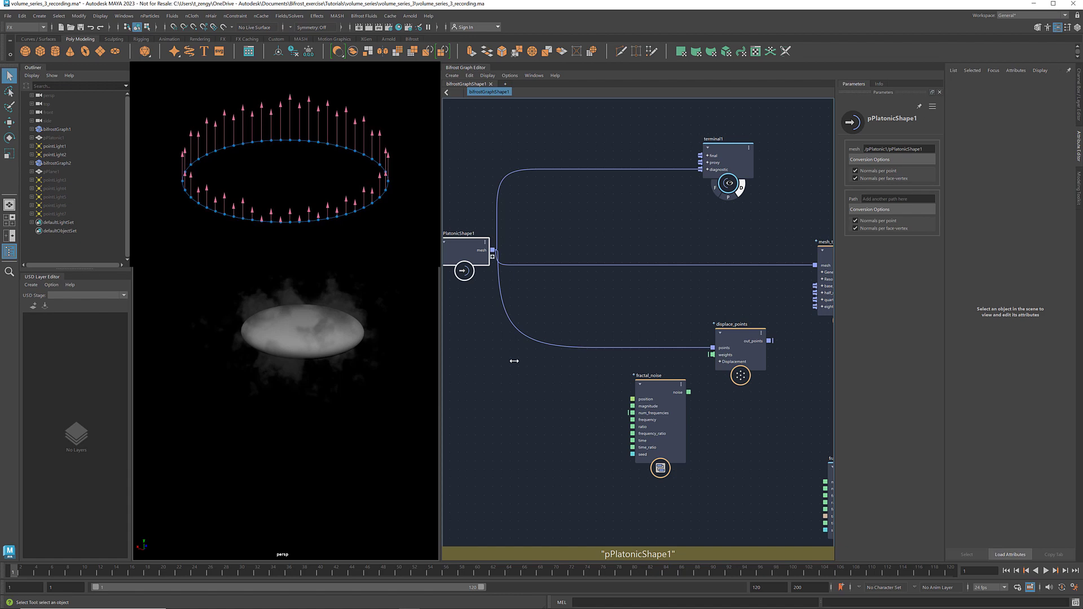
- Create get_point_position and feed the pPlatonicShape1 mesh into its geometry
{"action": "left_click", "coordinate": [515, 365]}
{"action": "key", "text": "Tab"}
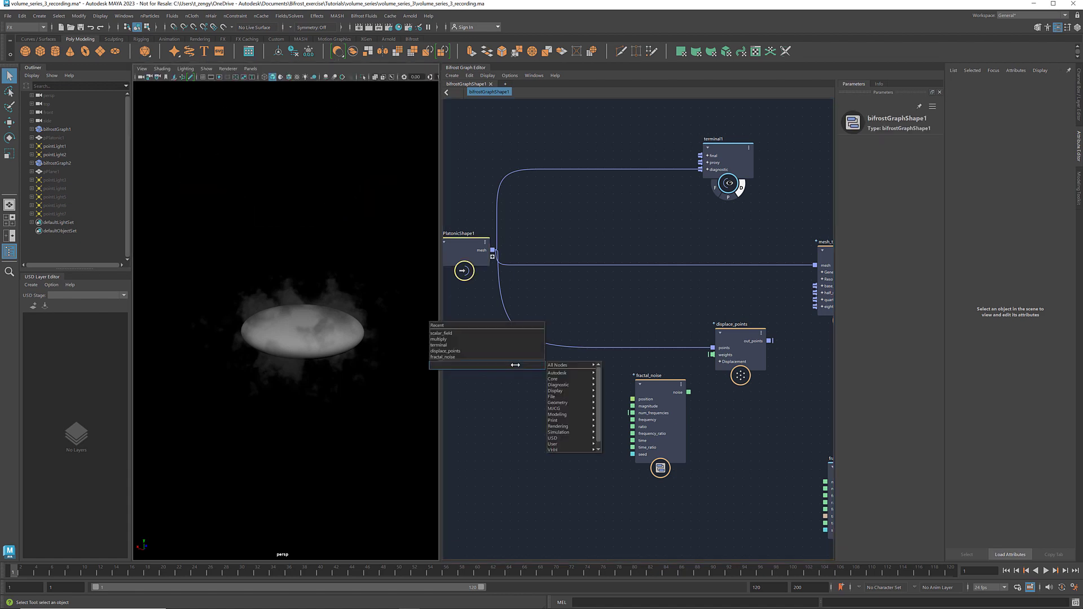
{"action": "type", "text": "get_point_"}
{"action": "key", "text": "Return"}
{"action": "left_click_drag", "start_coordinate": [493, 250], "coordinate": [506, 388]}
{"action": "left_click_drag", "start_coordinate": [653, 394], "coordinate": [684, 401]}
- Add vector3_to_scalar fed by point_position and shift the three left nodes further left
{"action": "key", "text": "Tab"}
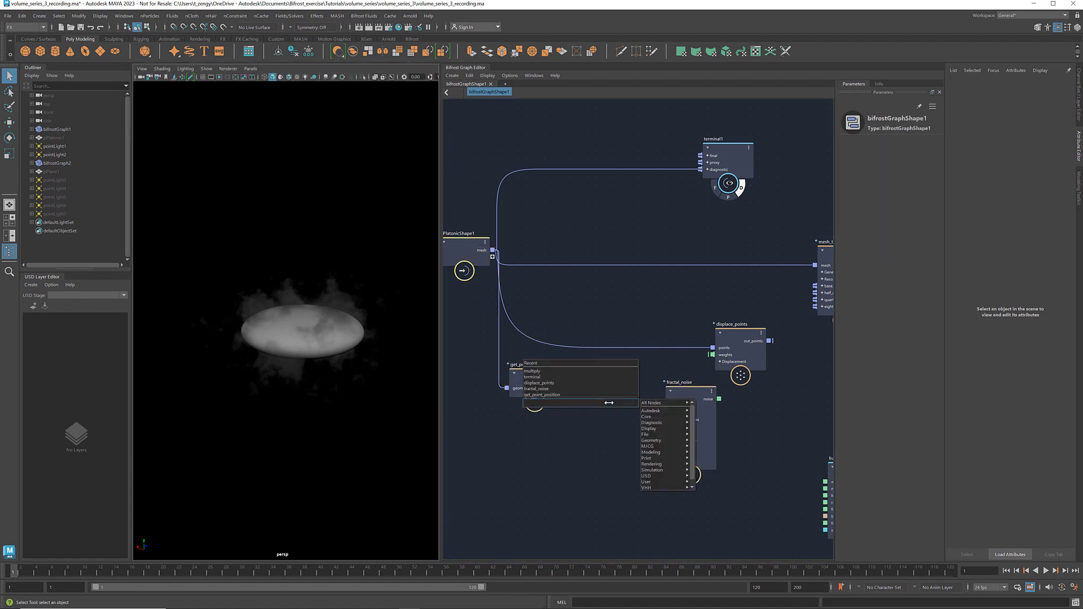
{"action": "type", "text": "vector"}
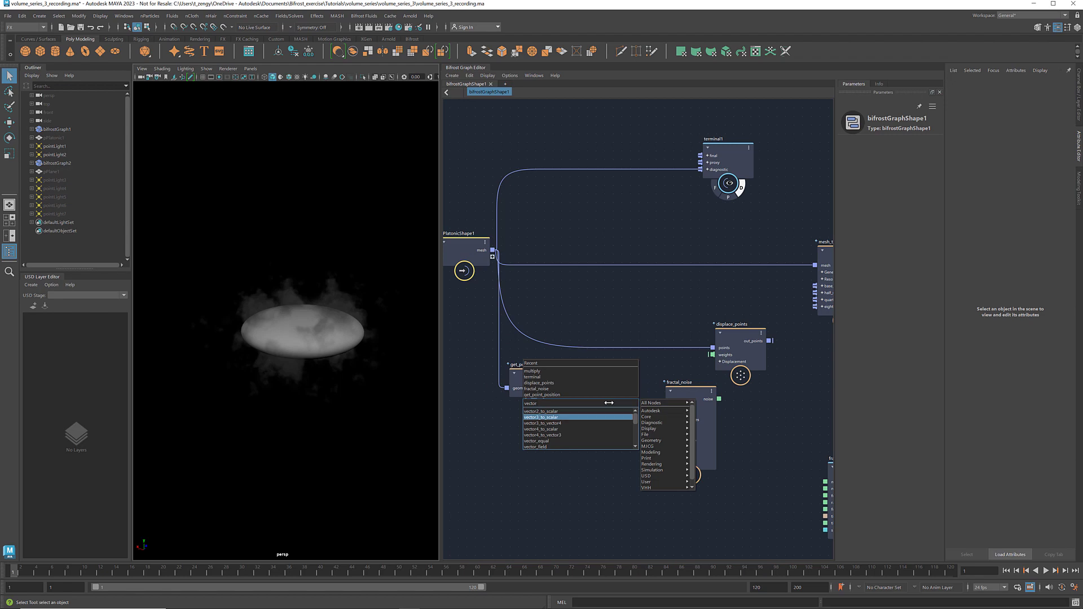
{"action": "key", "text": "Return"}
{"action": "left_click_drag", "start_coordinate": [563, 381], "coordinate": [583, 439]}
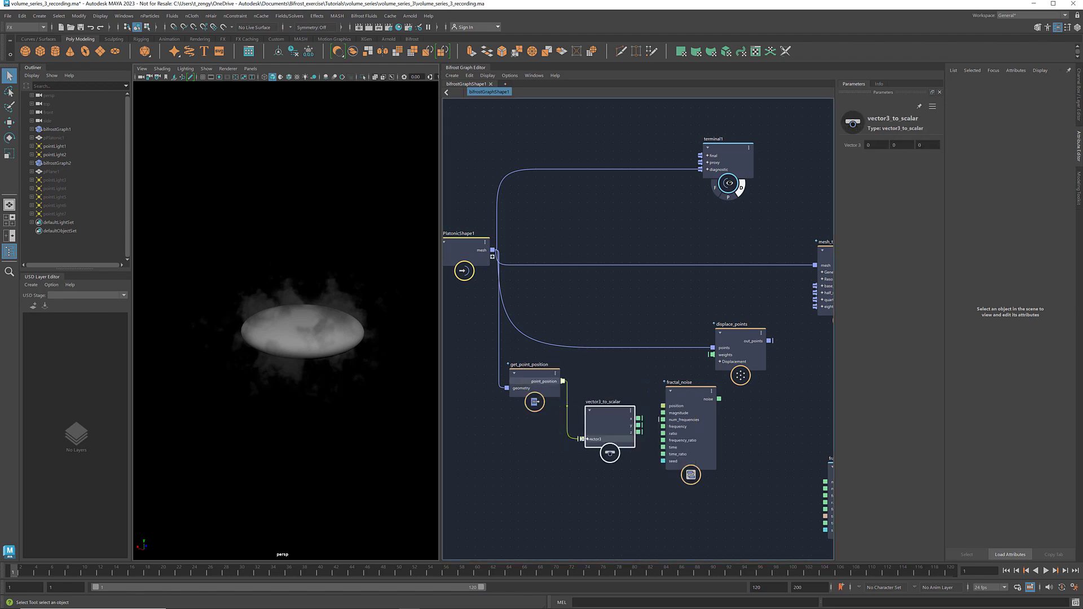
{"action": "left_click_drag", "start_coordinate": [679, 391], "coordinate": [752, 405]}
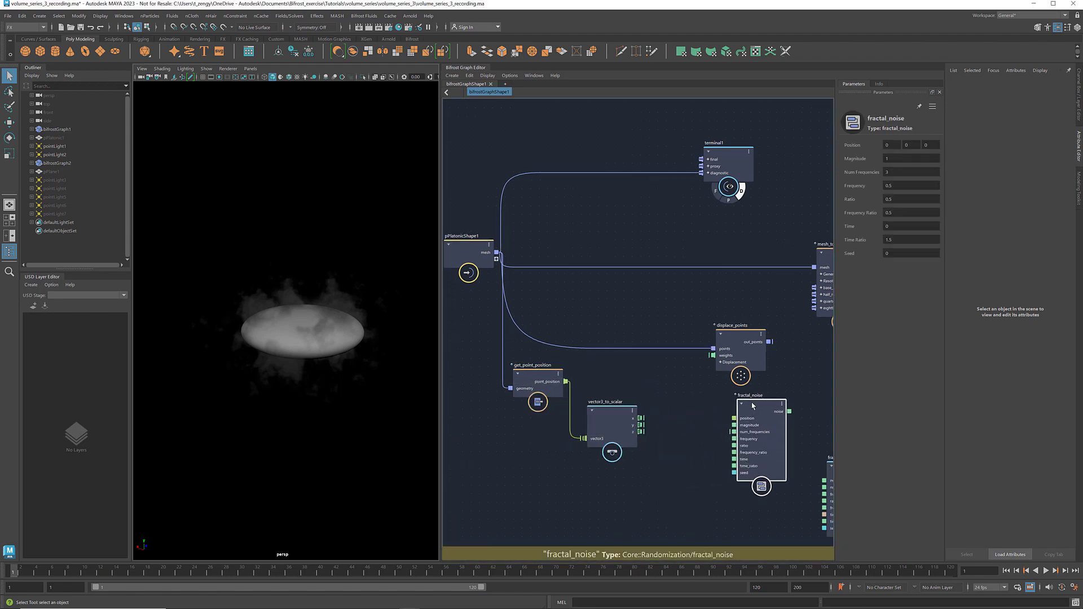
{"action": "right_click_drag", "start_coordinate": [753, 340], "coordinate": [748, 339], "text": "alt"}
{"action": "left_click_drag", "start_coordinate": [707, 275], "coordinate": [581, 395]}
{"action": "left_click_drag", "start_coordinate": [664, 389], "coordinate": [596, 391]}
{"action": "right_click_drag", "start_coordinate": [645, 402], "coordinate": [645, 401], "text": "alt"}
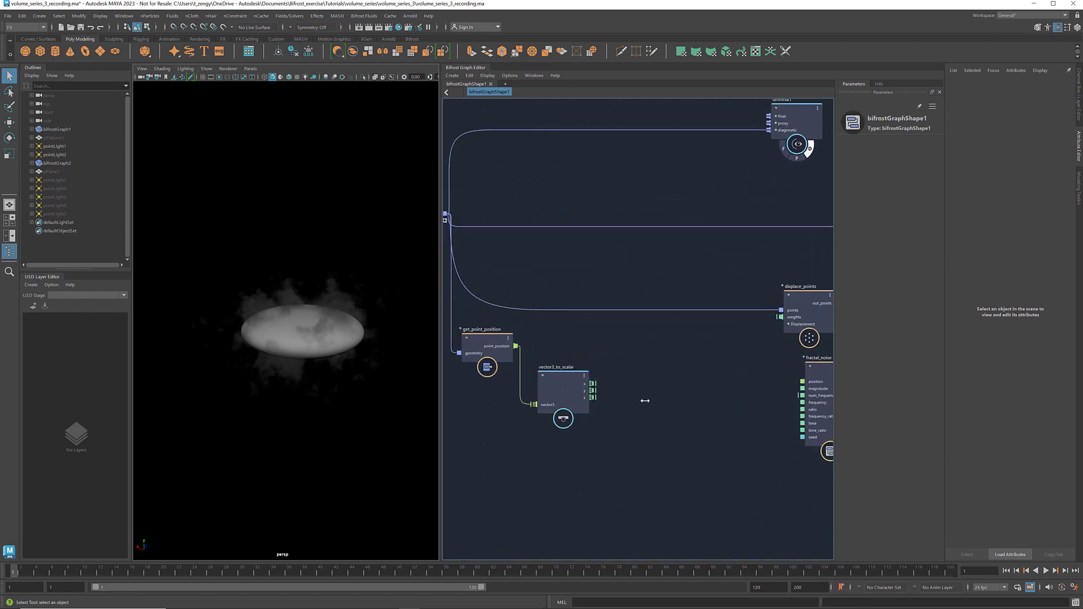
- Create change_range and connect the y output to its value
{"action": "key", "text": "Tab"}
{"action": "type", "text": "change"}
{"action": "key", "text": "Down"}
{"action": "key", "text": "Return"}
{"action": "left_click_drag", "start_coordinate": [645, 400], "coordinate": [677, 390]}
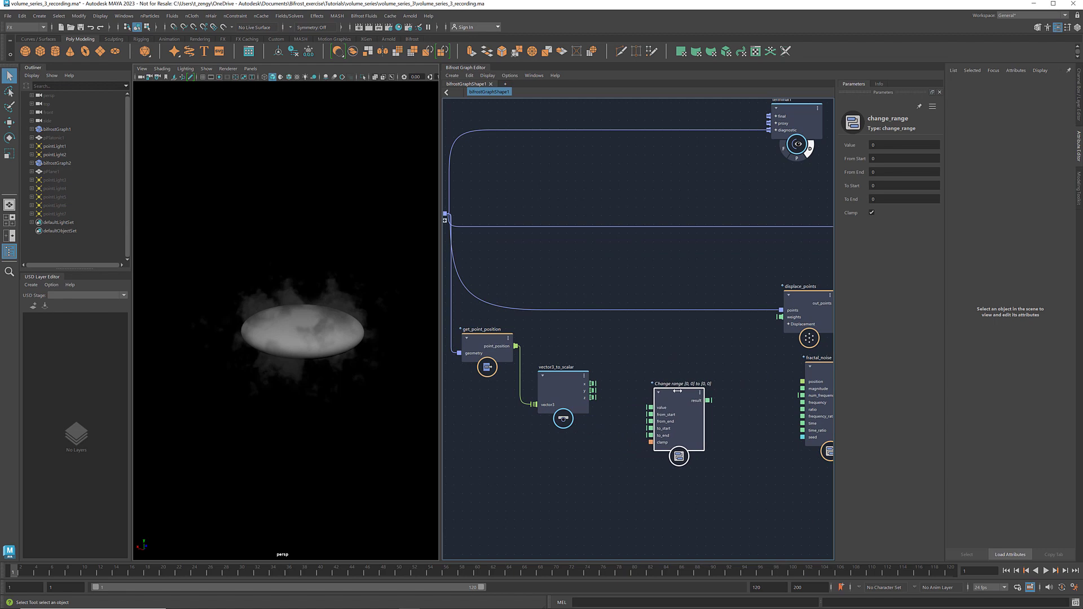
{"action": "left_click_drag", "start_coordinate": [568, 379], "coordinate": [651, 407]}
{"action": "left_click_drag", "start_coordinate": [675, 400], "coordinate": [697, 397]}
{"action": "left_click", "coordinate": [625, 433]}
- Add array_bounds on y and wire its bounds into change_range's from_start and from_end
{"action": "key", "text": "Tab"}
{"action": "type", "text": "array"}
{"action": "key", "text": "Down"}
{"action": "key", "text": "Down"}
{"action": "key", "text": "Return"}
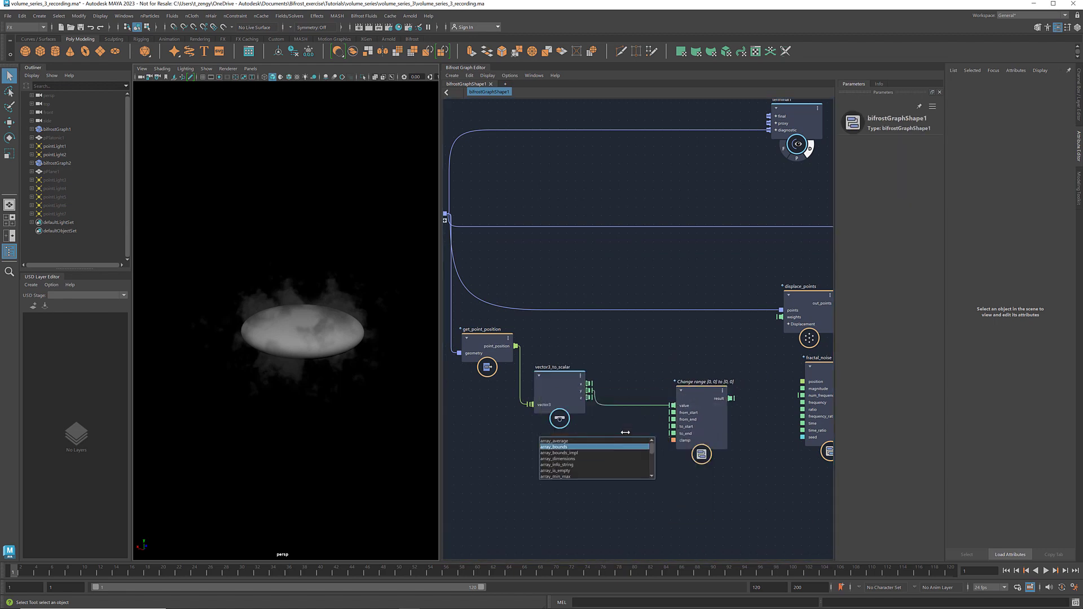
{"action": "left_click_drag", "start_coordinate": [589, 390], "coordinate": [633, 446]}
{"action": "left_click_drag", "start_coordinate": [689, 391], "coordinate": [712, 388]}
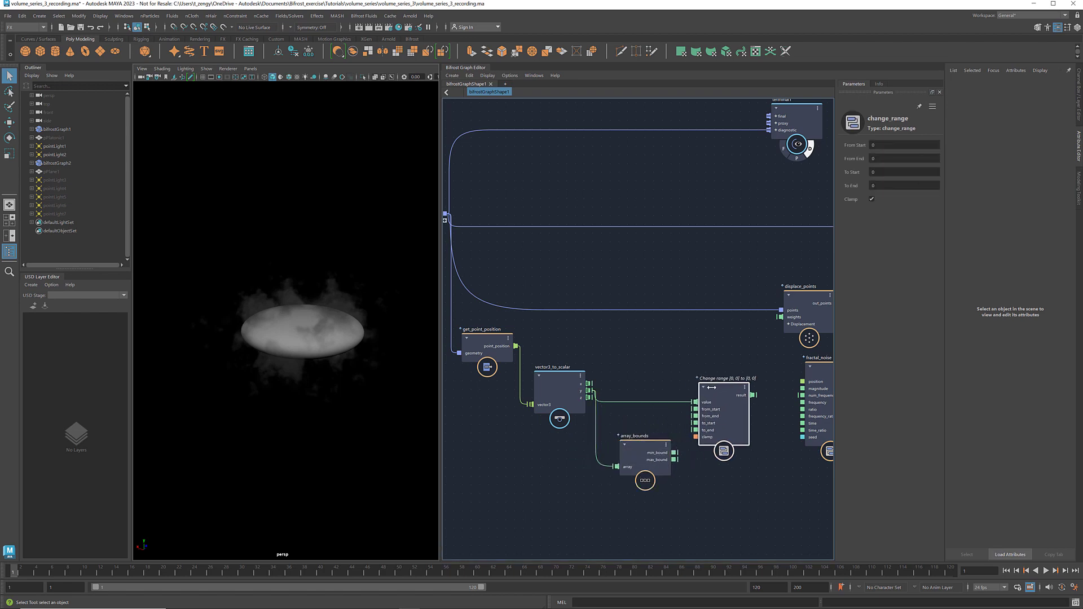
{"action": "scroll", "coordinate": [712, 387], "scroll_direction": "up", "scroll_amount": 3}
{"action": "left_click_drag", "start_coordinate": [581, 466], "coordinate": [608, 415]}
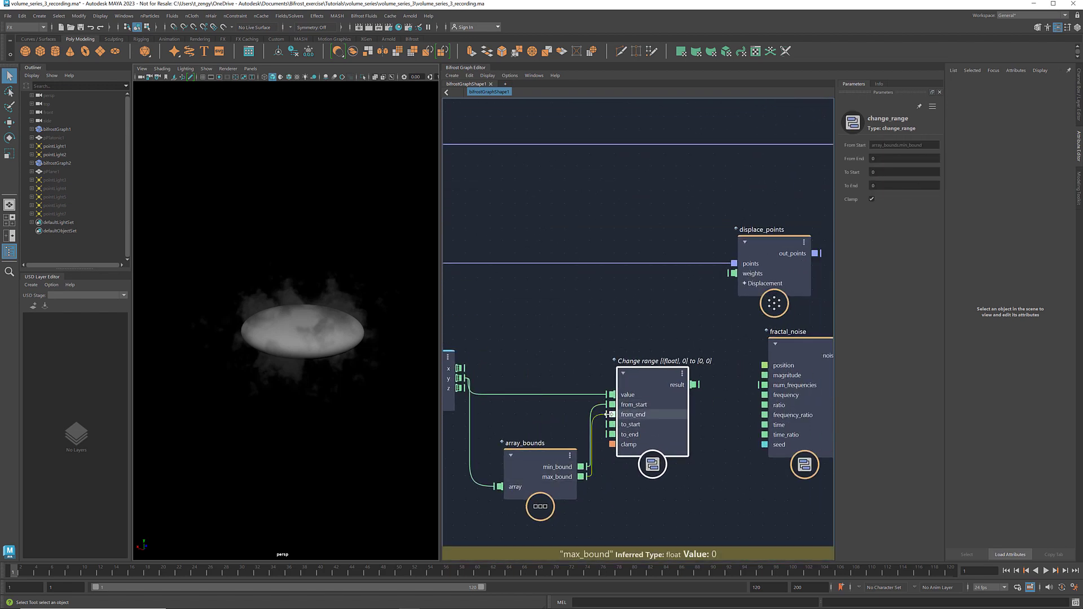
- Set change_range To End to 2 and connect its result to fractal_noise magnitude
{"action": "double_click", "coordinate": [877, 185]}
{"action": "type", "text": "2"}
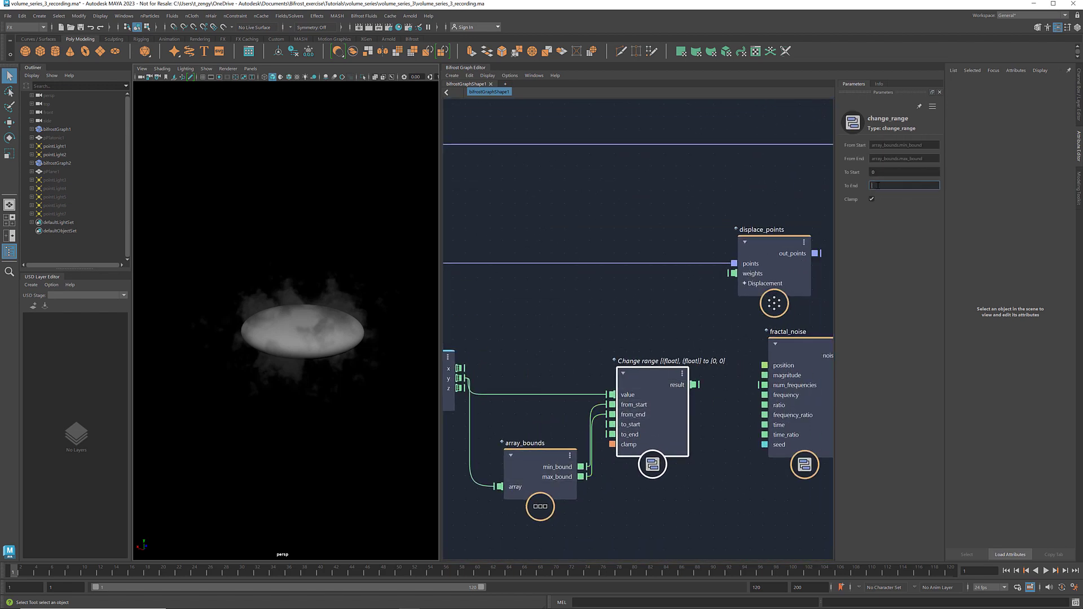
{"action": "middle_click_drag", "start_coordinate": [701, 386], "coordinate": [614, 394], "text": "alt"}
{"action": "left_click_drag", "start_coordinate": [606, 393], "coordinate": [714, 343]}
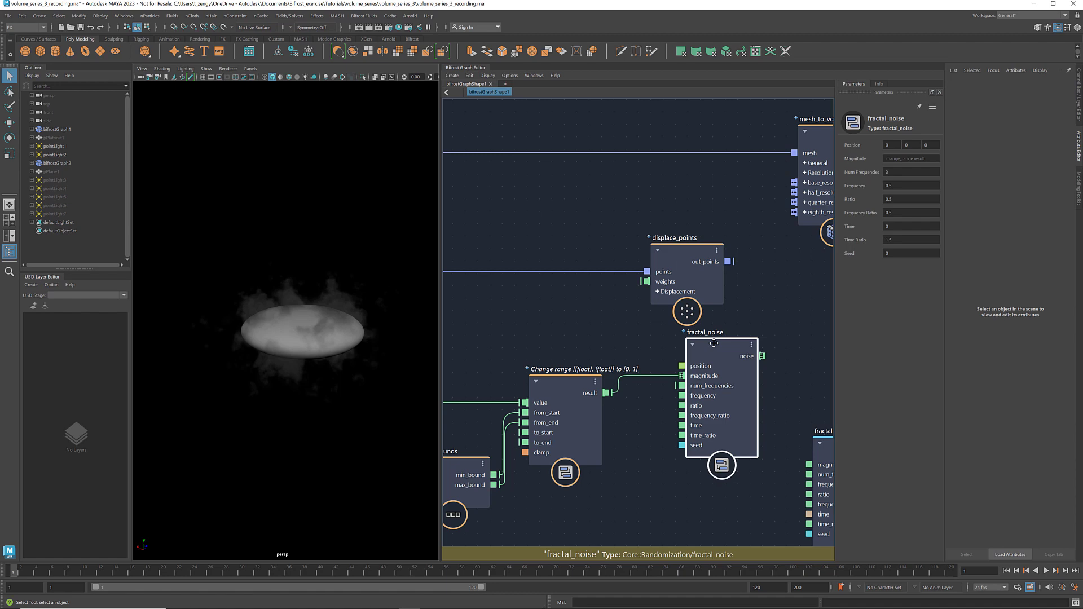
- Feed point_position into fractal_noise's position and its noise into displace_points weights
{"action": "scroll", "coordinate": [715, 386], "scroll_direction": "down", "scroll_amount": 3}
{"action": "middle_click_drag", "start_coordinate": [575, 348], "coordinate": [626, 359]}
{"action": "left_click_drag", "start_coordinate": [545, 364], "coordinate": [753, 385]}
{"action": "middle_click_drag", "start_coordinate": [754, 385], "coordinate": [590, 377]}
{"action": "left_click_drag", "start_coordinate": [589, 377], "coordinate": [587, 374]}
{"action": "left_click_drag", "start_coordinate": [590, 331], "coordinate": [644, 344]}
{"action": "left_click_drag", "start_coordinate": [615, 380], "coordinate": [625, 356]}
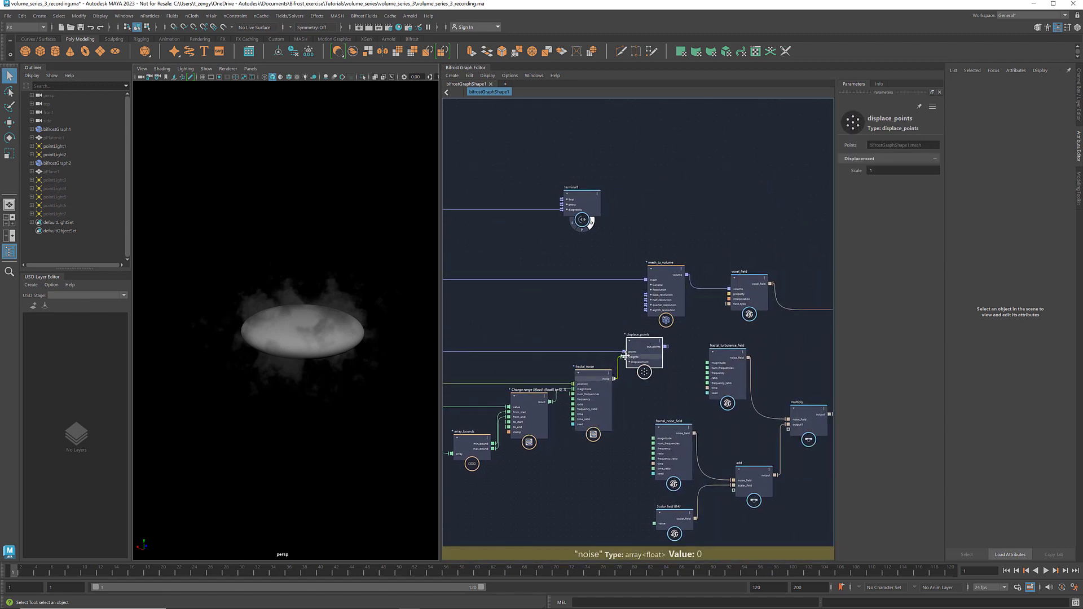
- Route out_points into terminal1's diagnostic, replacing the old mesh wire
{"action": "left_click_drag", "start_coordinate": [581, 195], "coordinate": [748, 187]}
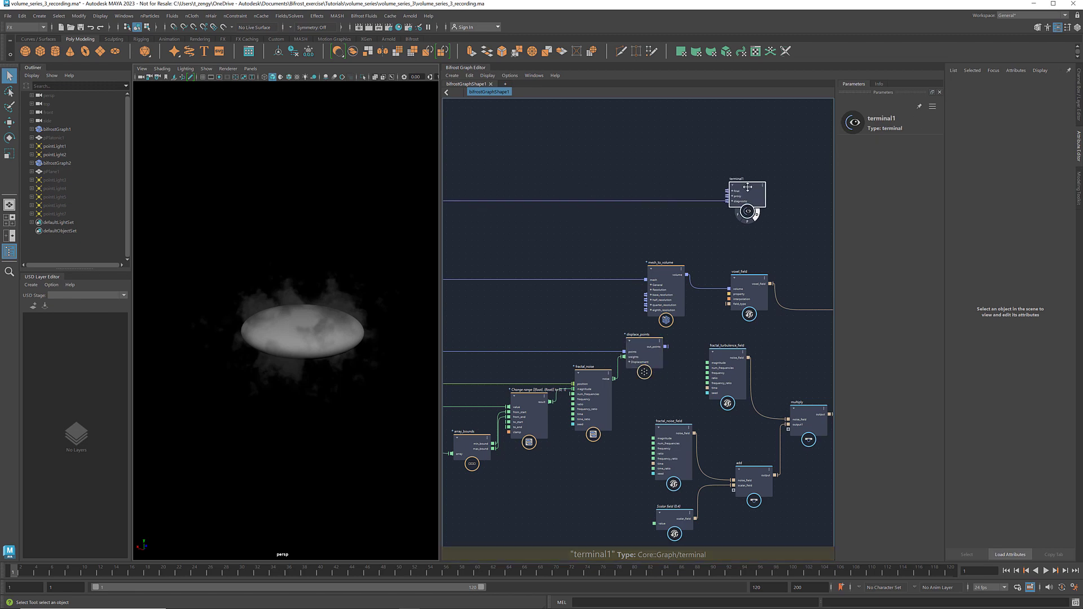
{"action": "left_click_drag", "start_coordinate": [667, 347], "coordinate": [735, 201]}
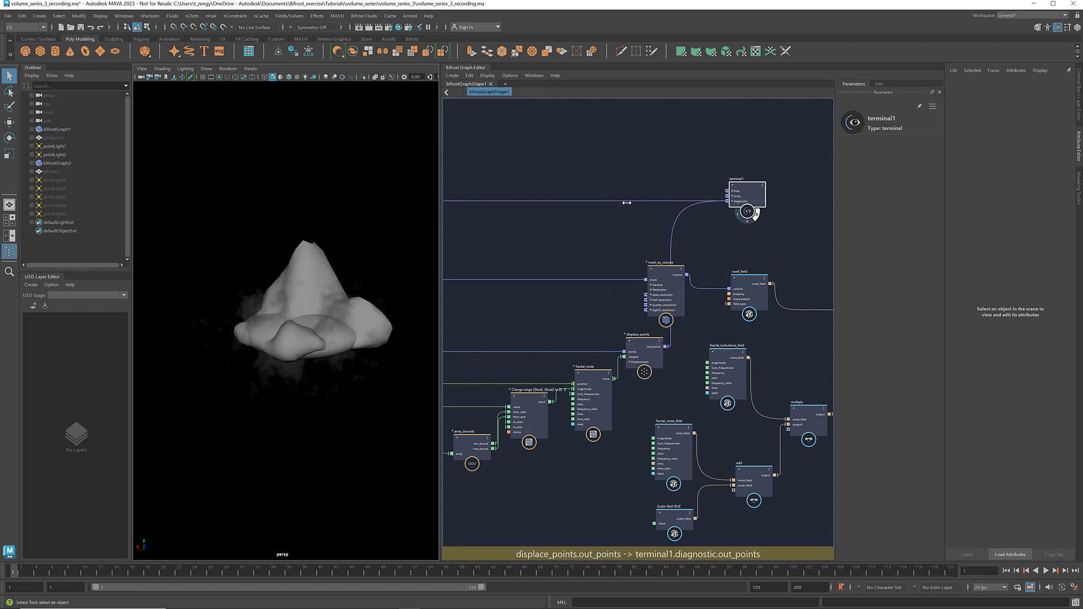
{"action": "left_click_drag", "start_coordinate": [626, 179], "coordinate": [589, 241], "text": "ctrl+alt+shift"}
{"action": "left_click_drag", "start_coordinate": [667, 275], "coordinate": [669, 263]}
- Connect out_points to mesh_to_volume's mesh input and display terminal1's output in the viewport
{"action": "scroll", "coordinate": [709, 326], "scroll_direction": "down", "scroll_amount": 2}
{"action": "middle_click_drag", "start_coordinate": [671, 325], "coordinate": [804, 318]}
{"action": "left_click_drag", "start_coordinate": [777, 313], "coordinate": [512, 427]}
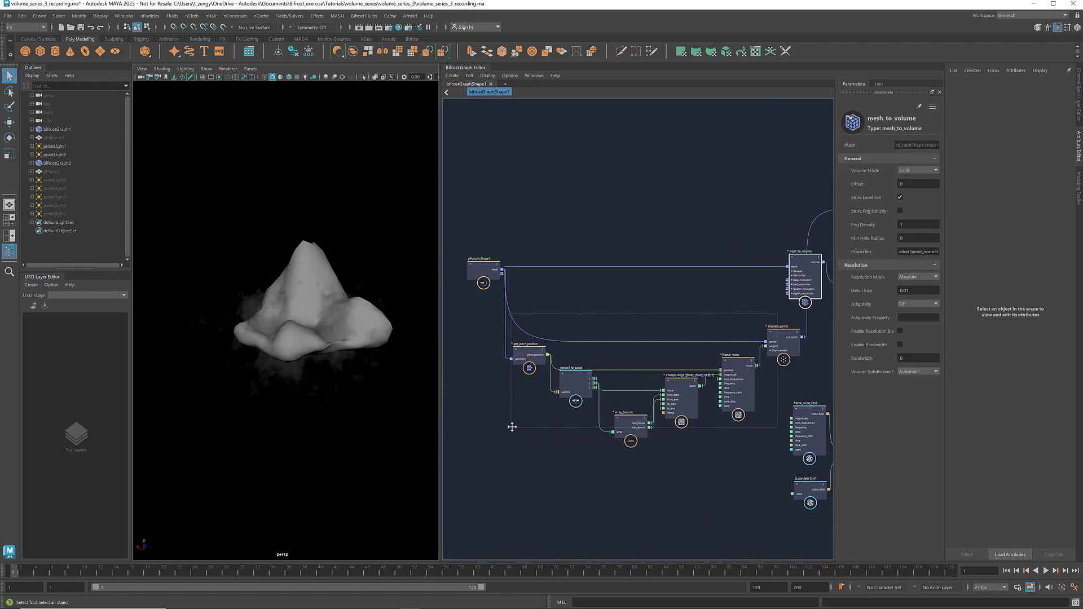
{"action": "left_click", "coordinate": [483, 269]}
{"action": "scroll", "coordinate": [590, 295], "scroll_direction": "up", "scroll_amount": 6}
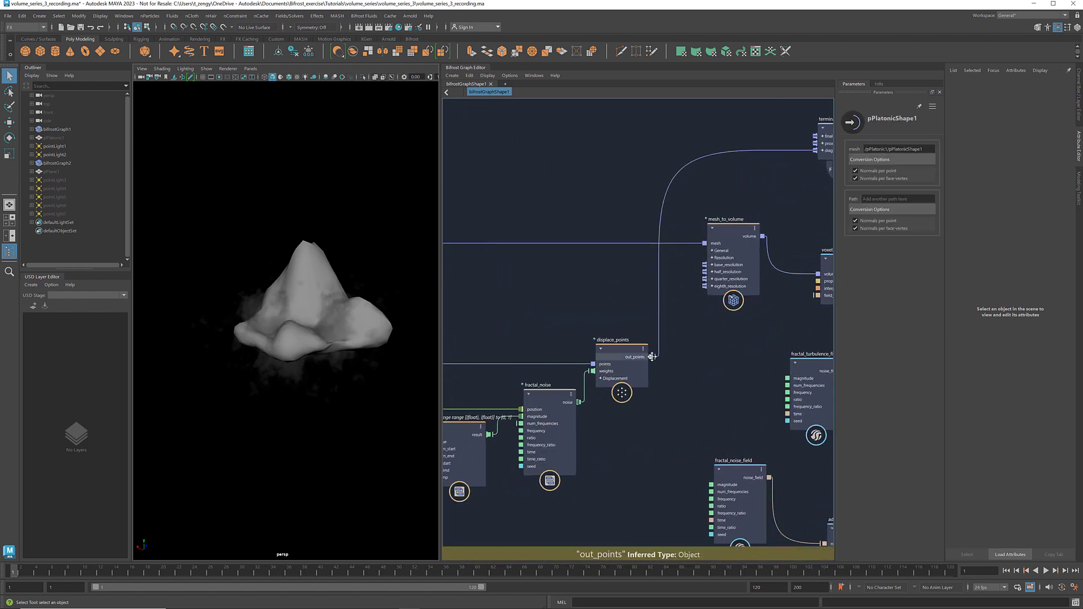
{"action": "left_click_drag", "start_coordinate": [666, 338], "coordinate": [704, 243]}
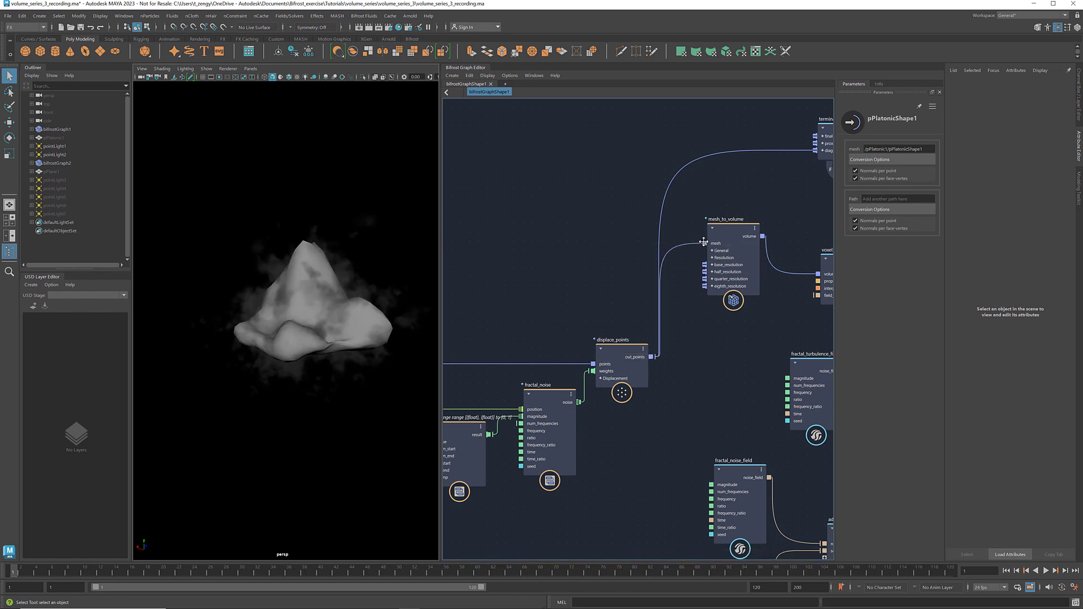
{"action": "middle_click_drag", "start_coordinate": [767, 202], "coordinate": [694, 219]}
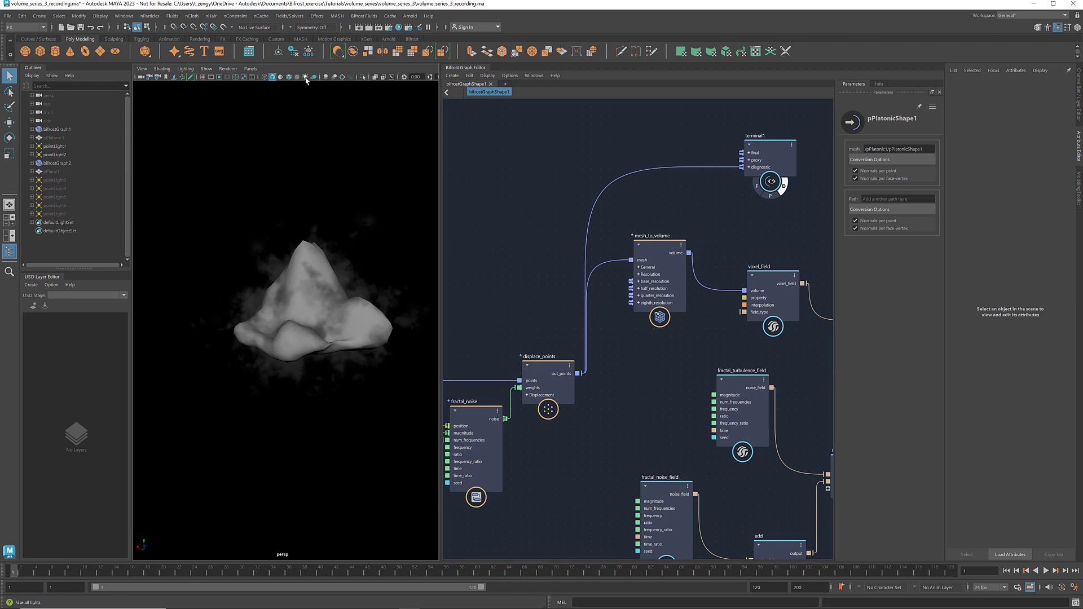
{"action": "left_click", "coordinate": [783, 188]}
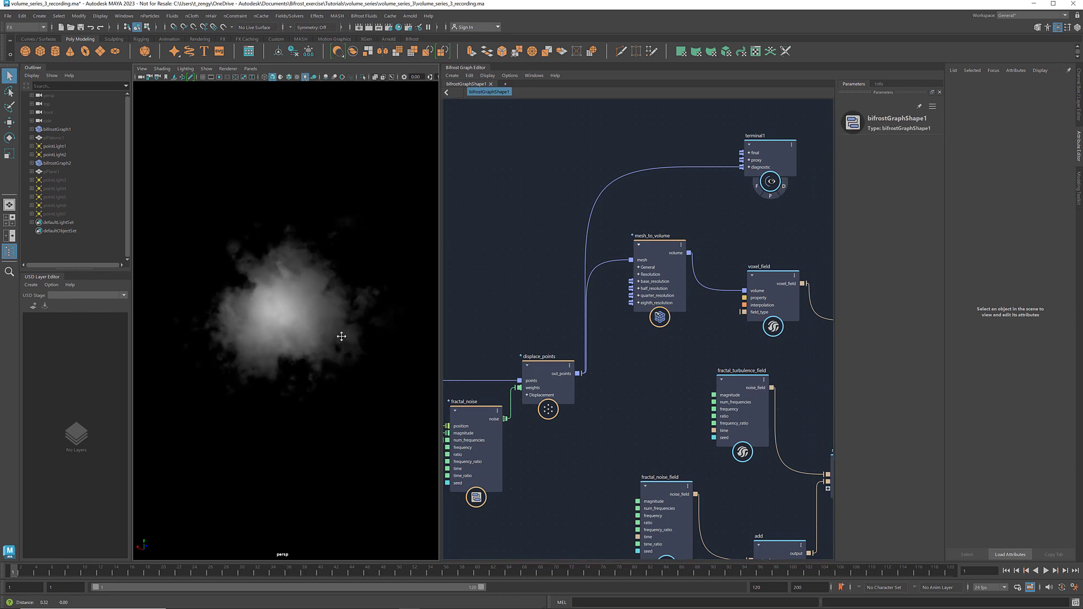
{"action": "middle_click_drag", "start_coordinate": [498, 518], "coordinate": [729, 458]}
- Check change_range's To End, then give fractal_noise 2 frequencies at Frequency 0.7
{"action": "left_click", "coordinate": [620, 417]}
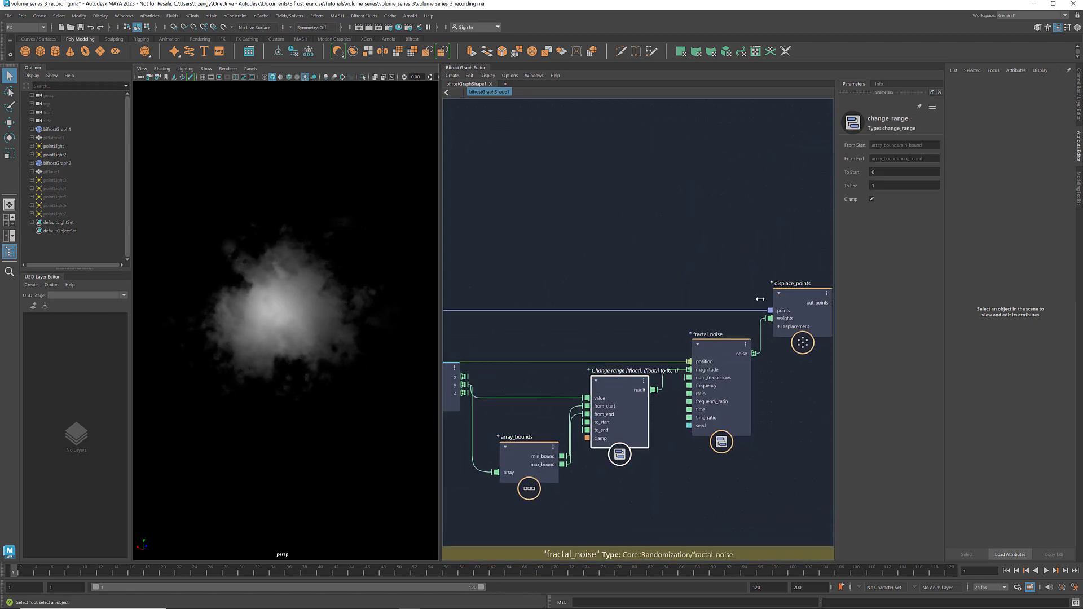
{"action": "left_click", "coordinate": [886, 183]}
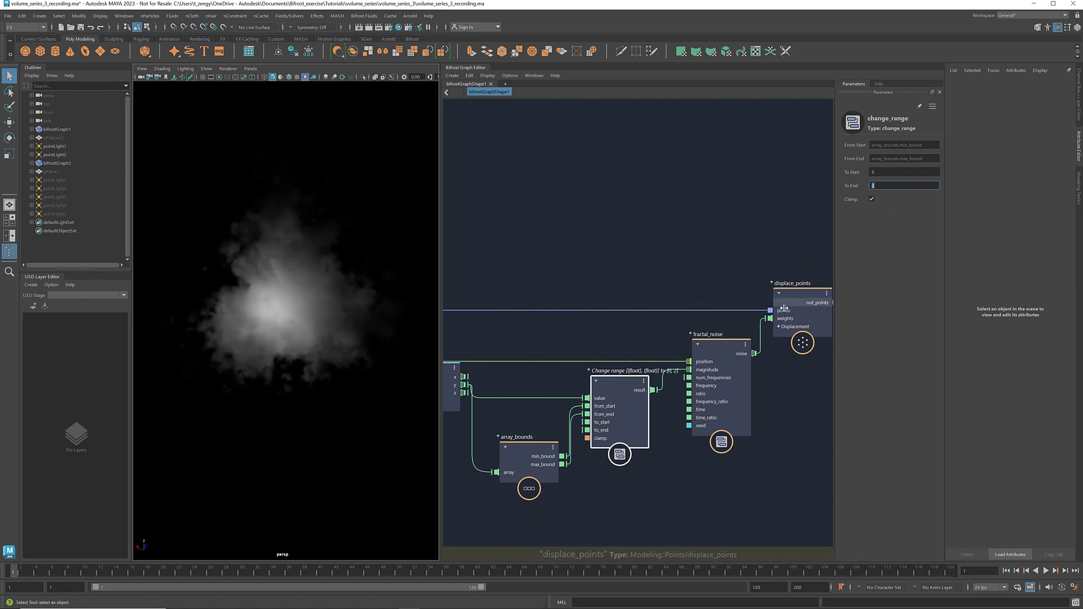
{"action": "left_click", "coordinate": [721, 345]}
{"action": "double_click", "coordinate": [905, 173]}
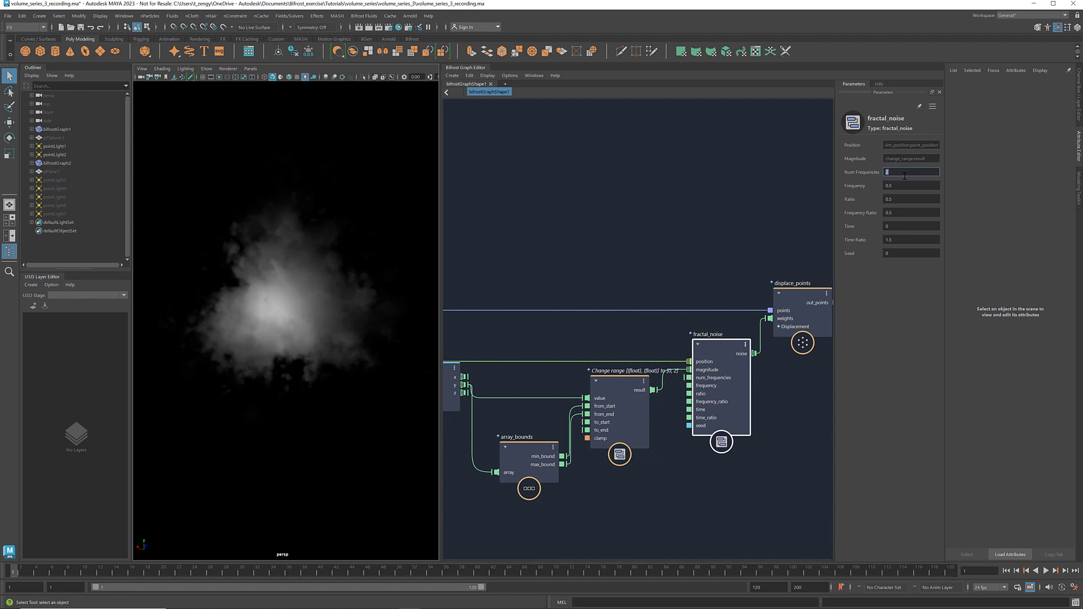
{"action": "type", "text": "2"}
{"action": "key", "text": "Tab"}
{"action": "type", "text": "0"}
{"action": "left_click_drag", "start_coordinate": [914, 184], "coordinate": [907, 185]}
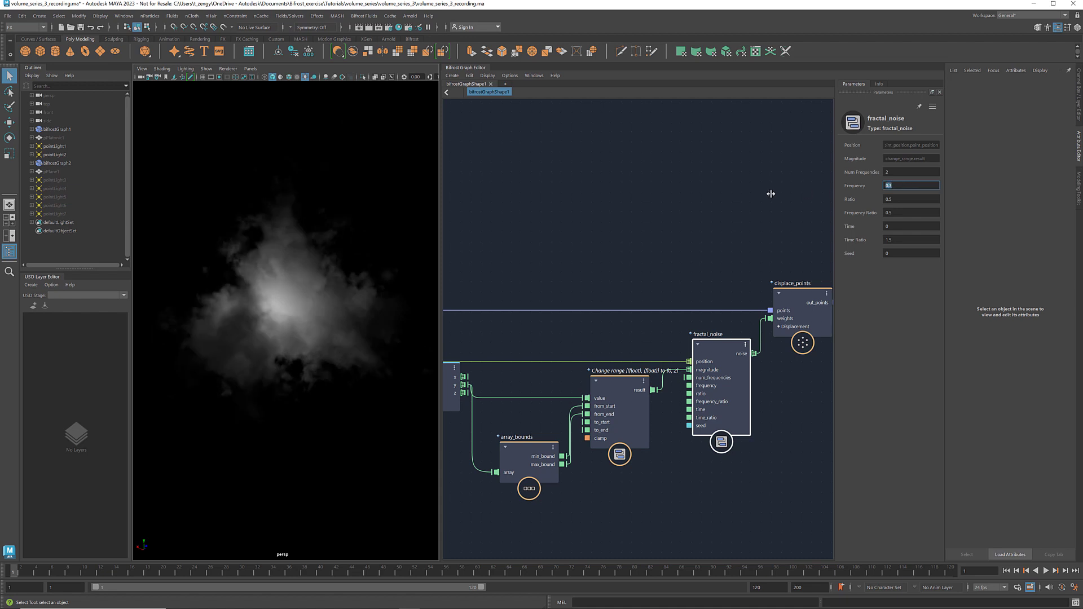
- Switch to a saved bookmark camera and orbit around the cloud
{"action": "left_click", "coordinate": [142, 68]}
{"action": "mouse_move", "coordinate": [179, 218]}
{"action": "left_click", "coordinate": [263, 220]}
{"action": "mouse_move", "coordinate": [402, 279]}
{"action": "left_mouse_down", "text": "alt"}
{"action": "mouse_move", "coordinate": [394, 314]}
{"action": "mouse_move", "coordinate": [404, 261]}
{"action": "mouse_move", "coordinate": [449, 254]}
{"action": "mouse_move", "coordinate": [425, 273]}
{"action": "mouse_move", "coordinate": [394, 266]}
{"action": "left_mouse_up", "text": "alt"}
- Return the viewport to the view2 bookmark camera and deselect fractal_noise
{"action": "left_click", "coordinate": [142, 68]}
{"action": "mouse_move", "coordinate": [226, 219]}
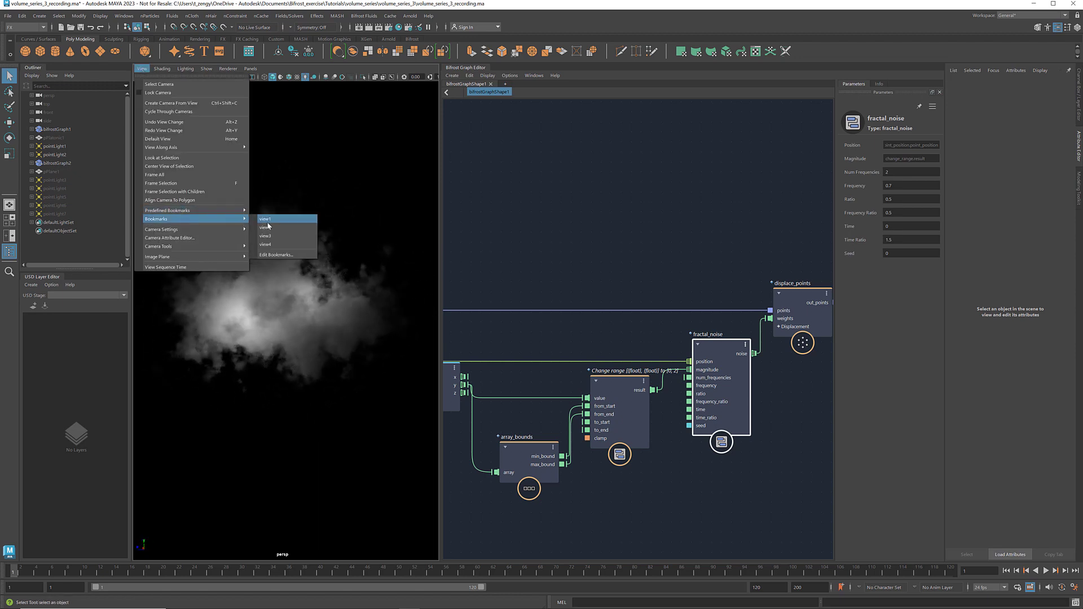
{"action": "left_click", "coordinate": [268, 225]}
{"action": "left_click", "coordinate": [638, 195]}
- Move terminal1 above mesh_to_volume in the graph
{"action": "scroll", "coordinate": [594, 235], "scroll_direction": "down", "scroll_amount": 3}
{"action": "scroll", "coordinate": [594, 234], "scroll_direction": "down", "scroll_amount": 3}
{"action": "middle_click_drag", "start_coordinate": [686, 354], "coordinate": [770, 413]}
{"action": "scroll", "coordinate": [699, 359], "scroll_direction": "up", "scroll_amount": 2}
{"action": "left_click_drag", "start_coordinate": [629, 167], "coordinate": [563, 162]}
{"action": "left_click", "coordinate": [762, 401]}
{"action": "middle_click_drag", "start_coordinate": [762, 403], "coordinate": [624, 398]}
- Shift the four downstream nodes right and move advect_field right and down
{"action": "left_click_drag", "start_coordinate": [748, 249], "coordinate": [599, 352]}
{"action": "left_click_drag", "start_coordinate": [608, 278], "coordinate": [751, 280]}
{"action": "middle_click_drag", "start_coordinate": [568, 340], "coordinate": [695, 334]}
{"action": "left_click_drag", "start_coordinate": [668, 258], "coordinate": [742, 275]}
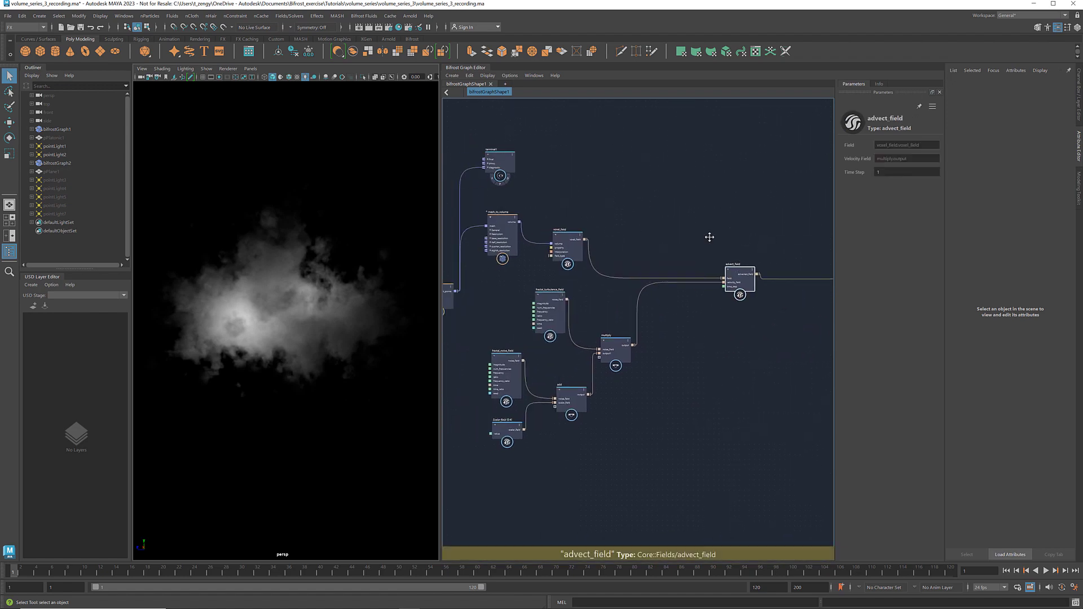
{"action": "scroll", "coordinate": [752, 232], "scroll_direction": "up", "scroll_amount": 4}
{"action": "scroll", "coordinate": [719, 235], "scroll_direction": "down", "scroll_amount": 1}
{"action": "middle_click_drag", "start_coordinate": [719, 235], "coordinate": [704, 281]}
{"action": "left_click", "coordinate": [705, 281]}
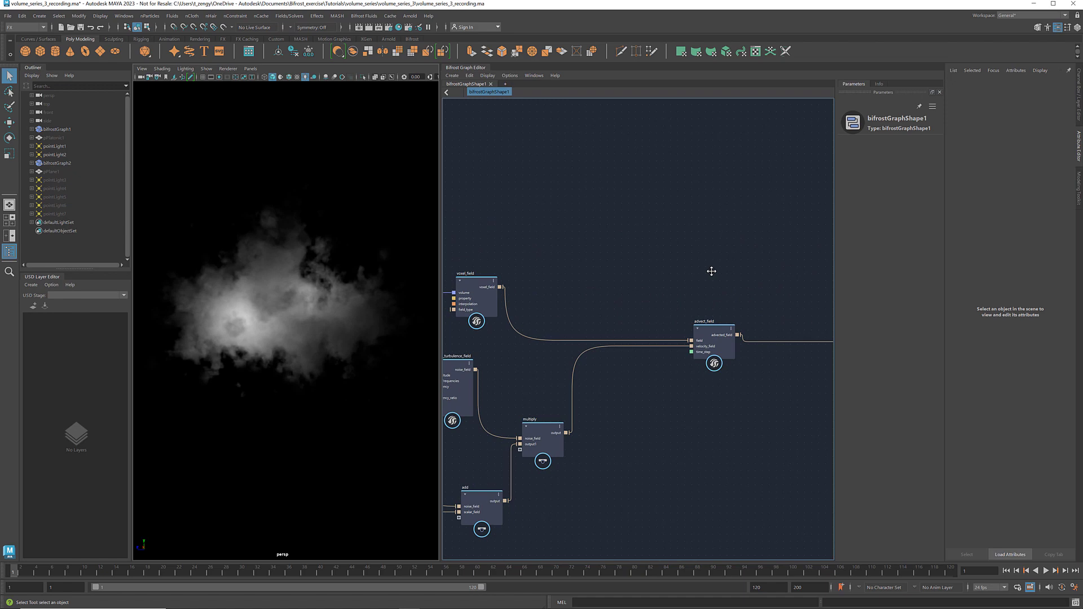
- Add an iterate node and place it above advect_field
{"action": "key", "text": "Tab"}
{"action": "type", "text": "iter"}
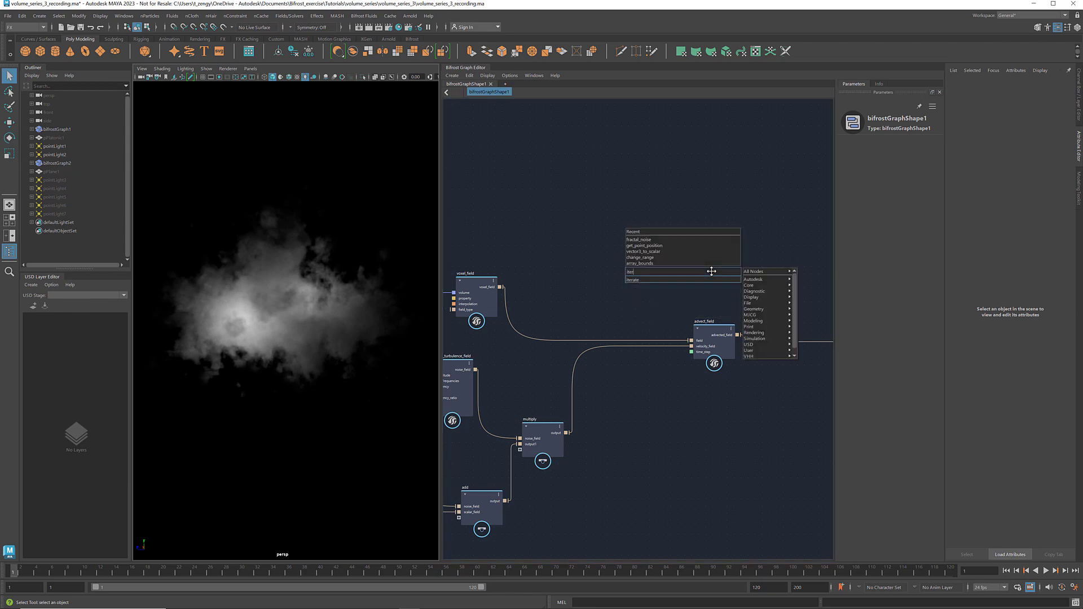
{"action": "key", "text": "Return"}
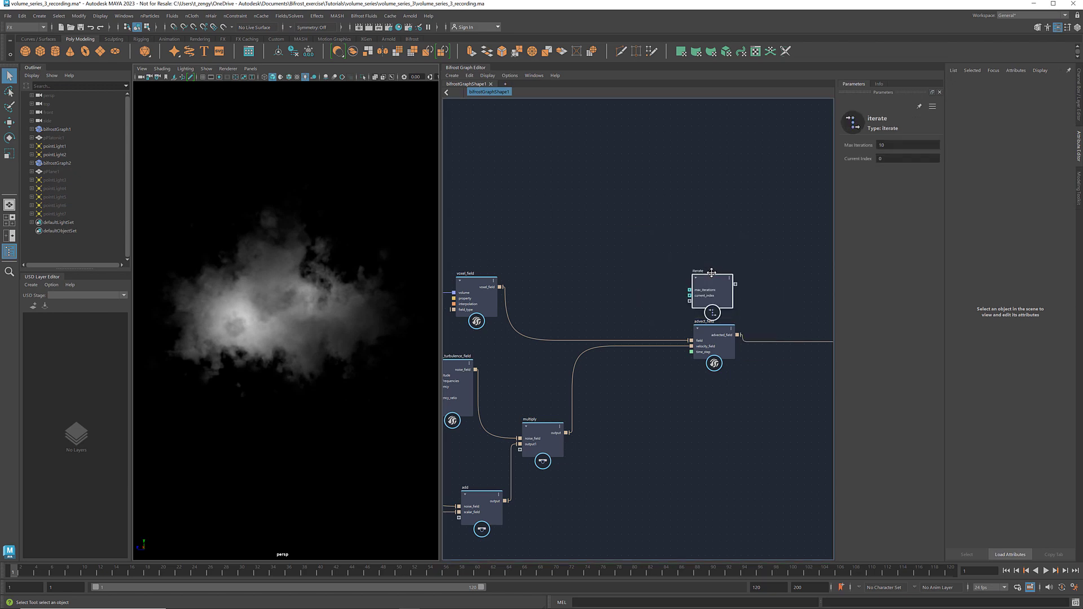
{"action": "left_click_drag", "start_coordinate": [711, 271], "coordinate": [711, 249]}
- Cut the six-node advect_field noise chain out of the top-level graph
{"action": "scroll", "coordinate": [711, 249], "scroll_direction": "down", "scroll_amount": 3}
{"action": "middle_click_drag", "start_coordinate": [706, 409], "coordinate": [713, 387], "text": "alt"}
{"action": "left_click_drag", "start_coordinate": [634, 457], "coordinate": [617, 332]}
{"action": "scroll", "coordinate": [706, 324], "scroll_direction": "up", "scroll_amount": 3}
{"action": "left_click_drag", "start_coordinate": [765, 251], "coordinate": [536, 513]}
{"action": "middle_click_drag", "start_coordinate": [772, 368], "coordinate": [737, 388]}
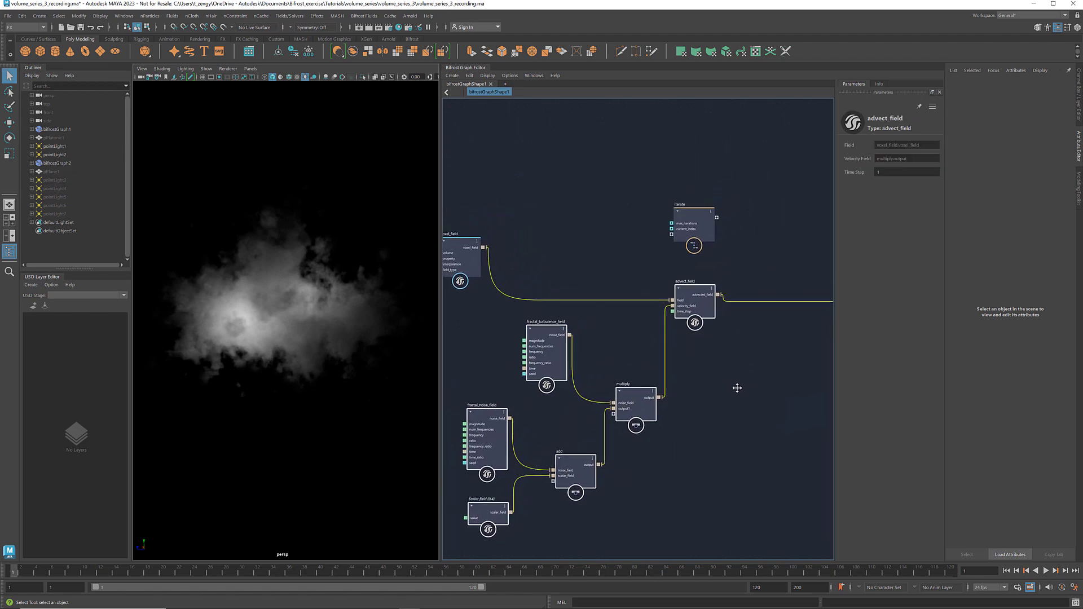
{"action": "key", "text": "Delete"}
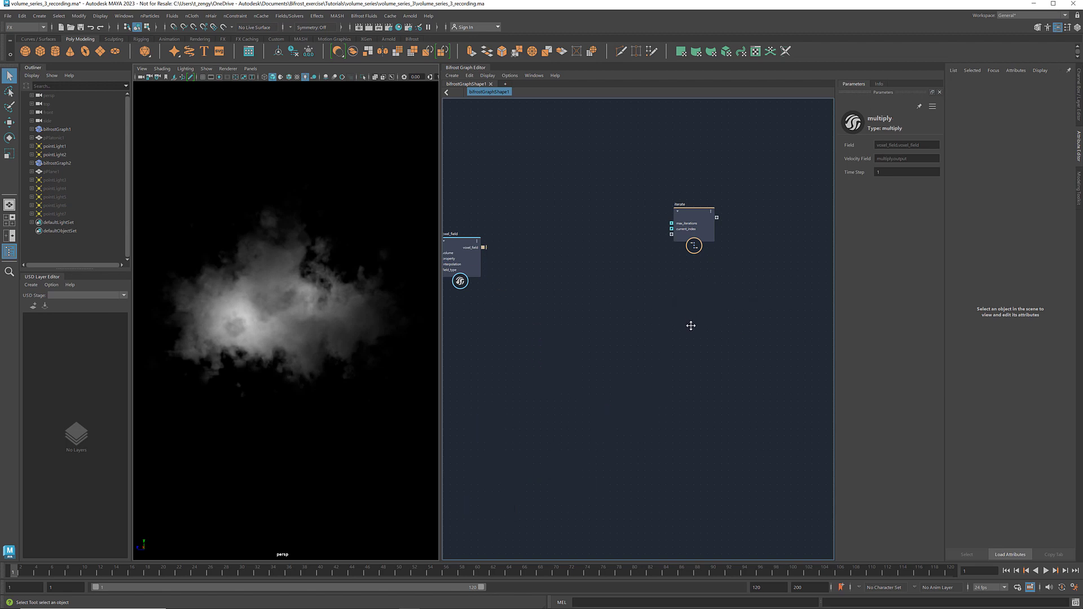
{"action": "middle_click_drag", "start_coordinate": [692, 324], "coordinate": [650, 389]}
- Inside iterate, paste the noise chain and wire advected_field to the output node
{"action": "double_click", "coordinate": [640, 299]}
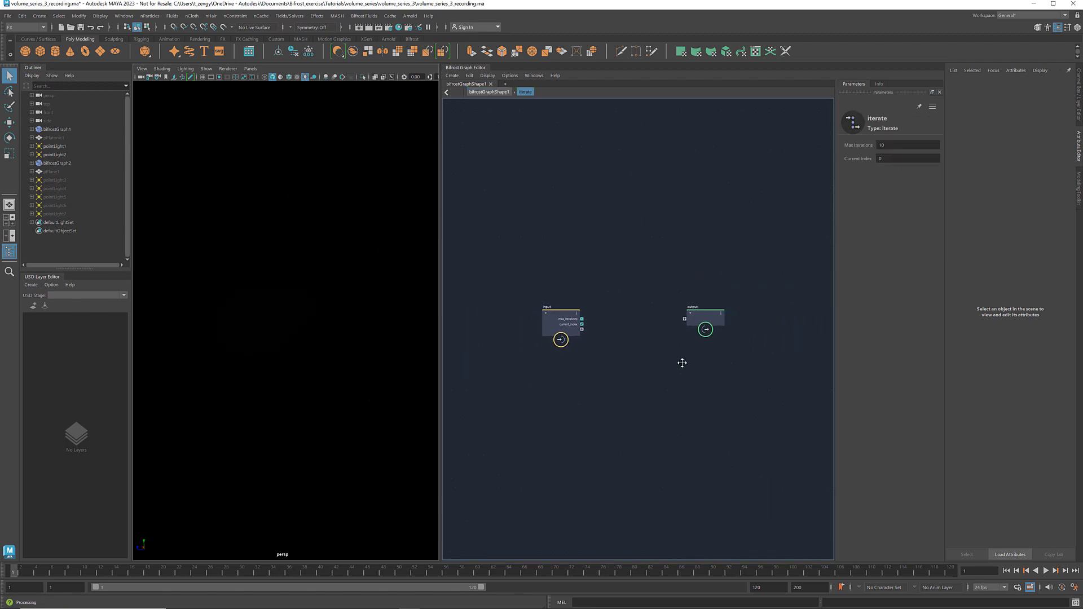
{"action": "left_click", "coordinate": [710, 308]}
{"action": "left_click_drag", "start_coordinate": [710, 308], "coordinate": [775, 311]}
{"action": "key", "text": "ctrl+v"}
{"action": "left_click_drag", "start_coordinate": [685, 344], "coordinate": [725, 335]}
{"action": "scroll", "coordinate": [759, 352], "scroll_direction": "up", "scroll_amount": 3}
{"action": "left_click", "coordinate": [759, 351]}
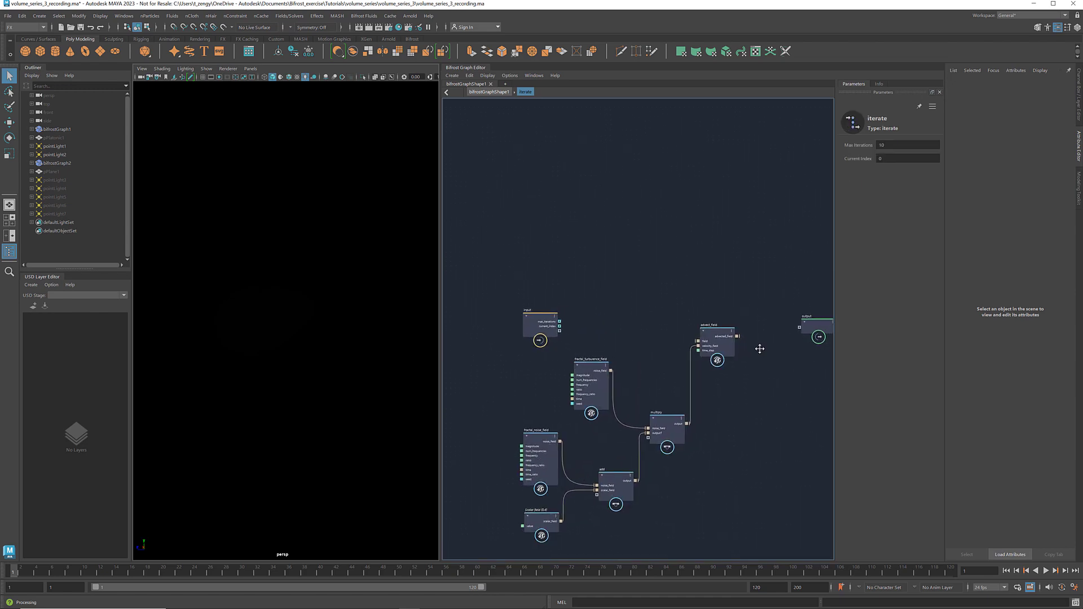
{"action": "middle_click_drag", "start_coordinate": [760, 351], "coordinate": [736, 337]}
{"action": "left_click_drag", "start_coordinate": [714, 325], "coordinate": [780, 314]}
{"action": "left_click", "coordinate": [793, 306]}
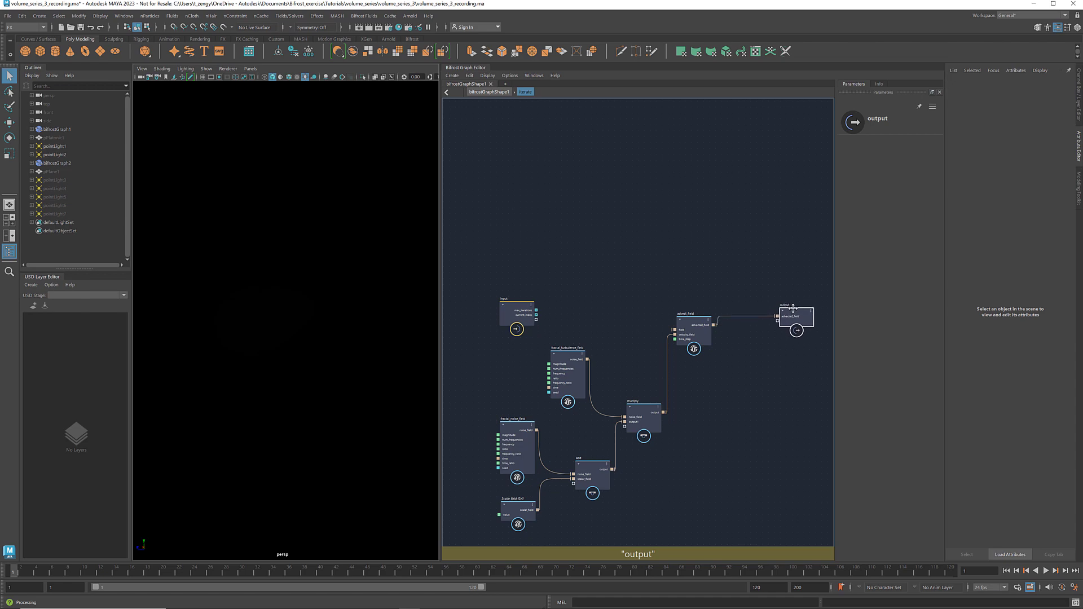
- Feed voxel_field into iterate and, inside, into advect_field's field port
{"action": "scroll", "coordinate": [552, 294], "scroll_direction": "up", "scroll_amount": 2}
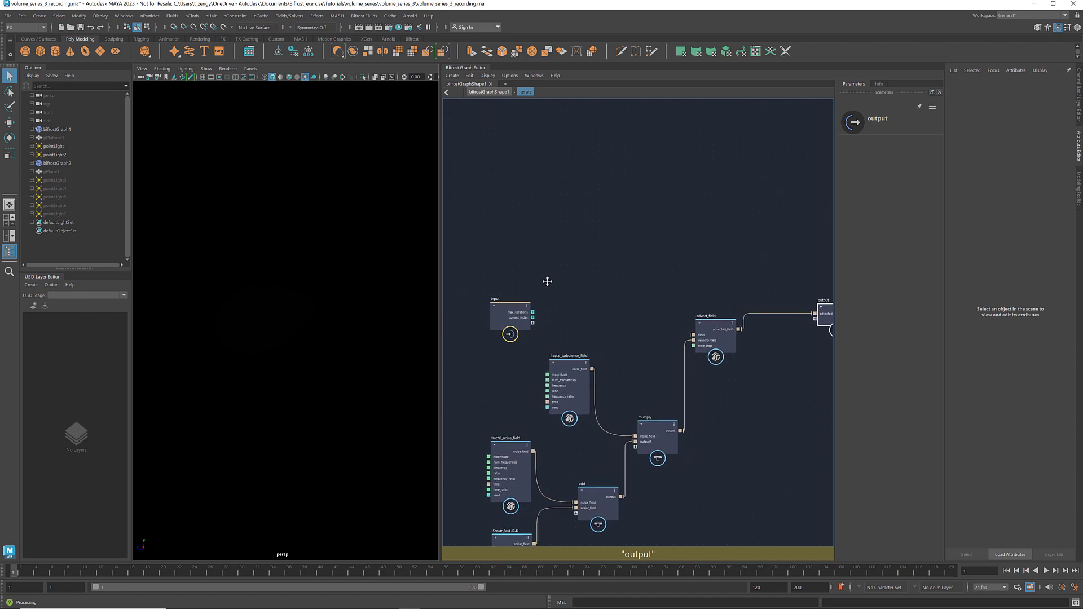
{"action": "left_click", "coordinate": [488, 92]}
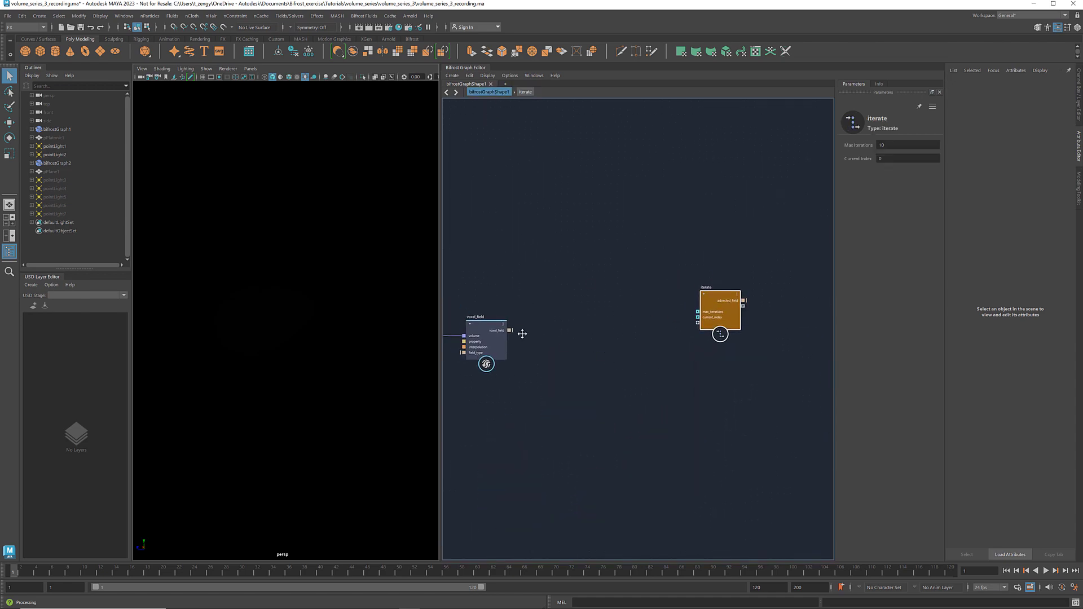
{"action": "left_click_drag", "start_coordinate": [510, 330], "coordinate": [646, 279]}
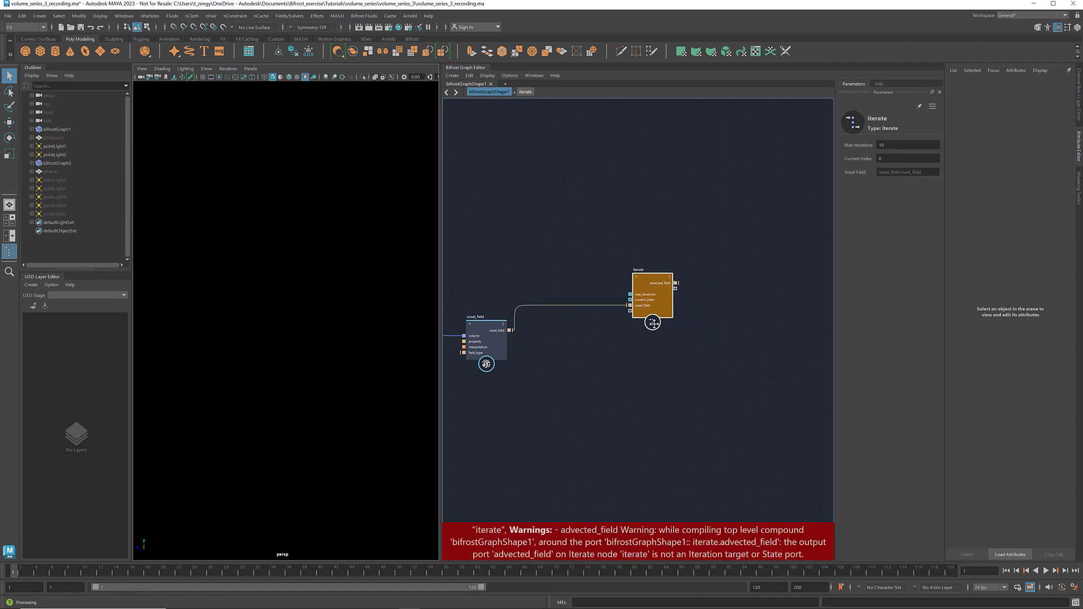
{"action": "double_click", "coordinate": [652, 326]}
{"action": "left_click_drag", "start_coordinate": [537, 351], "coordinate": [752, 368]}
{"action": "scroll", "coordinate": [560, 352], "scroll_direction": "down", "scroll_amount": 3}
{"action": "key", "text": "a"}
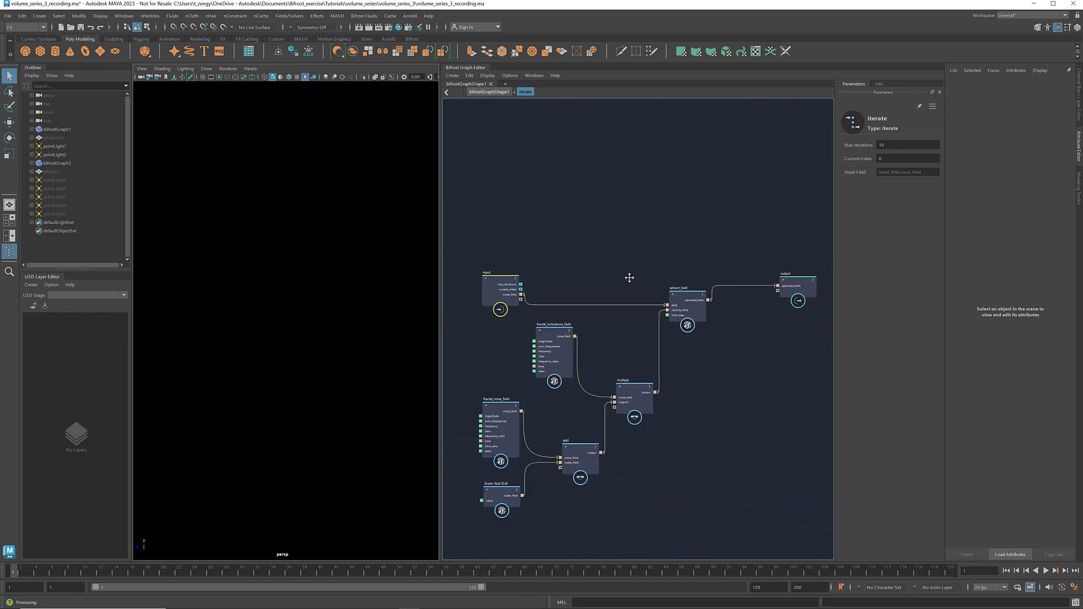
- Move the iterate node left at top level and re-enter the compound
{"action": "left_click", "coordinate": [507, 92]}
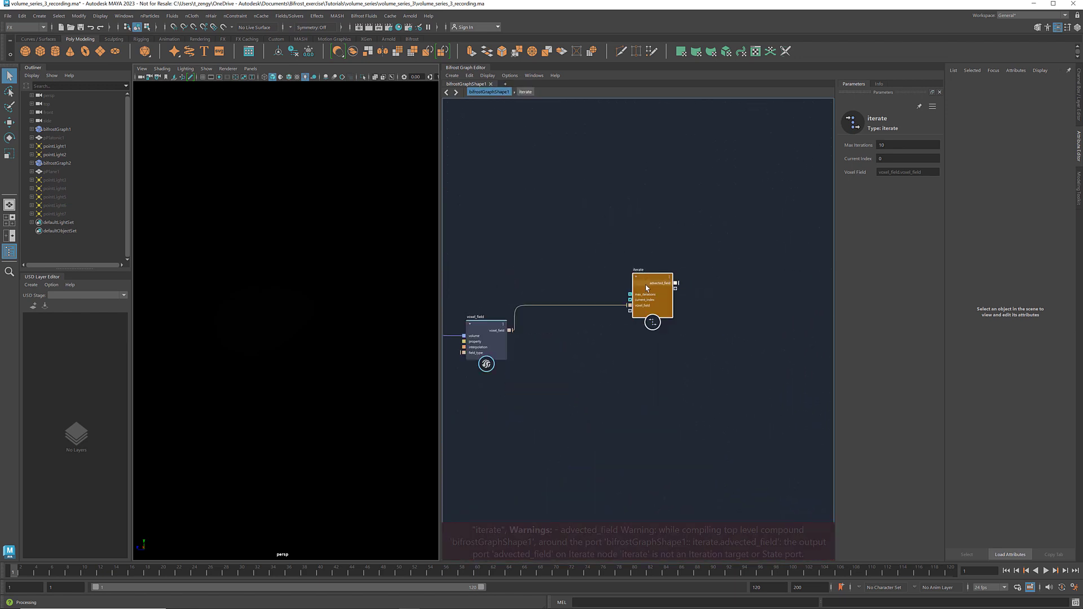
{"action": "left_click_drag", "start_coordinate": [646, 283], "coordinate": [587, 278]}
{"action": "scroll", "coordinate": [587, 278], "scroll_direction": "up", "scroll_amount": 1}
{"action": "double_click", "coordinate": [587, 277]}
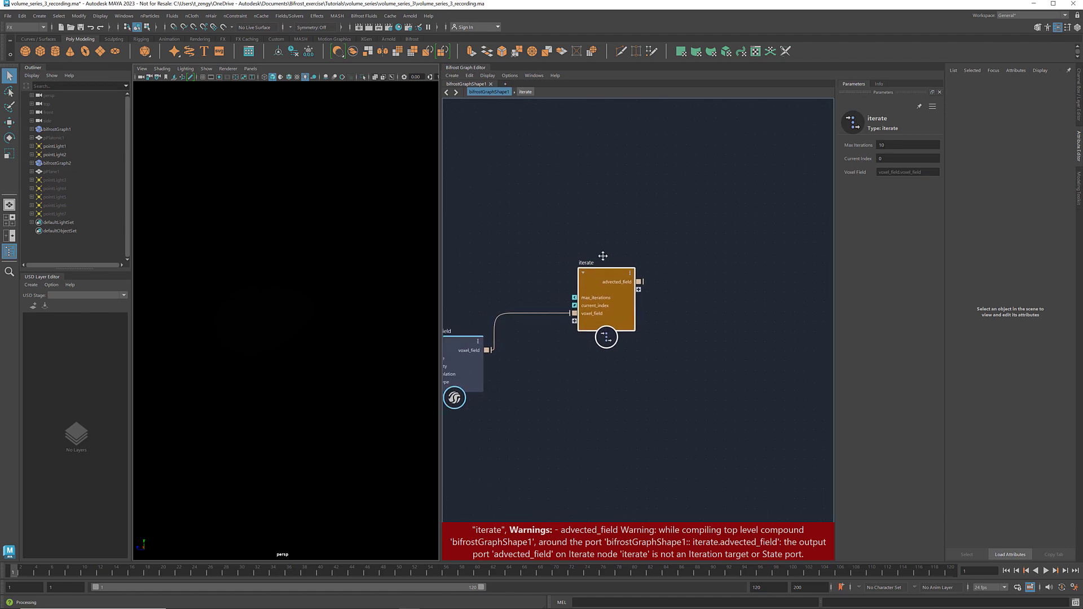
{"action": "left_click_drag", "start_coordinate": [508, 352], "coordinate": [508, 353]}
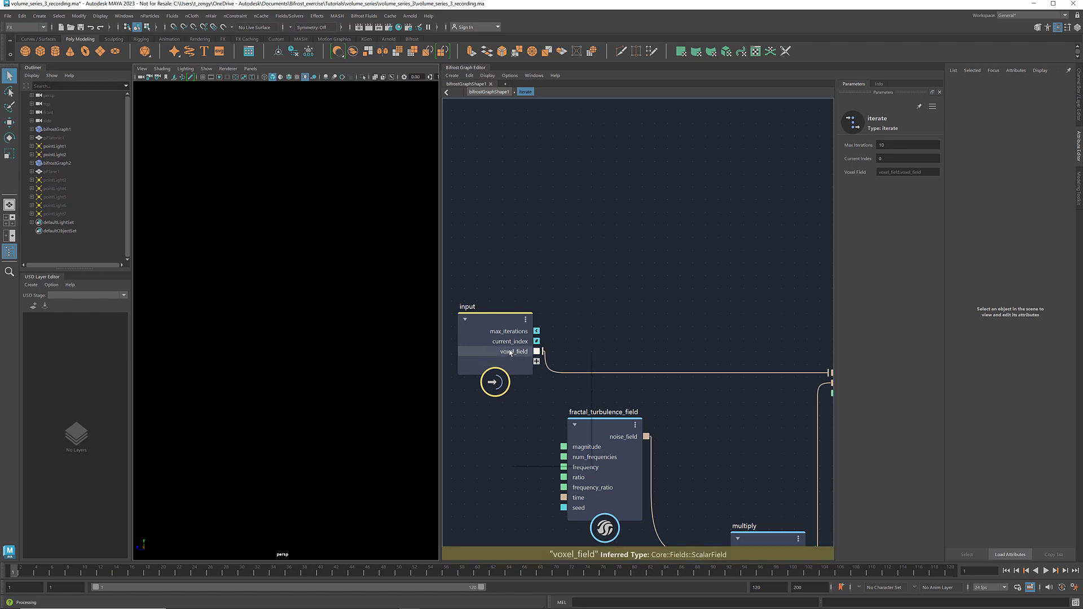
- Set the input node's voxel_field port state to advected_field
{"action": "right_click", "coordinate": [510, 352]}
{"action": "mouse_move", "coordinate": [543, 462]}
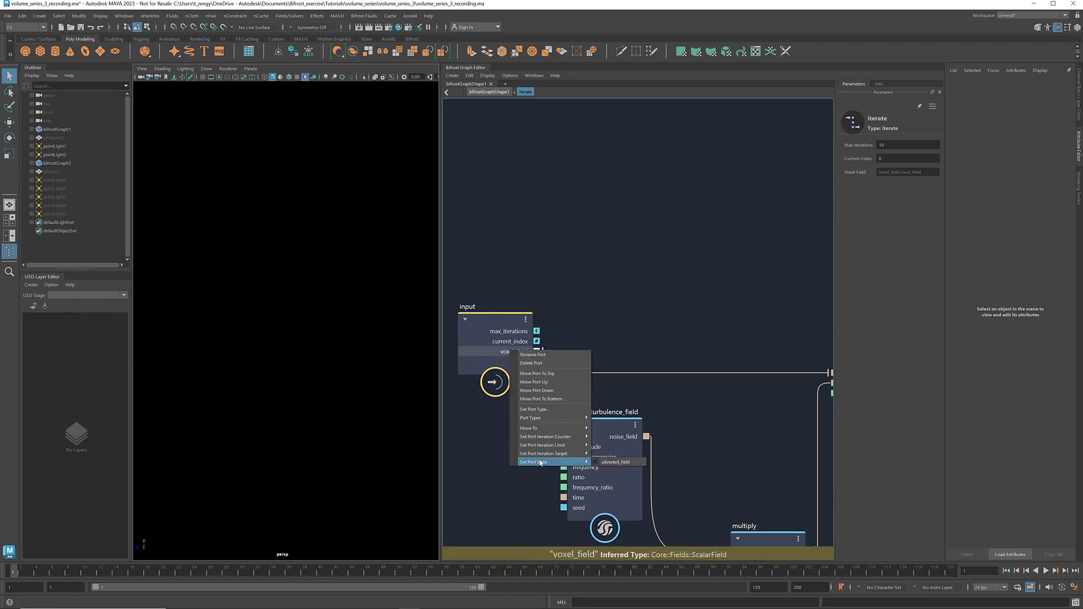
{"action": "left_click", "coordinate": [594, 463]}
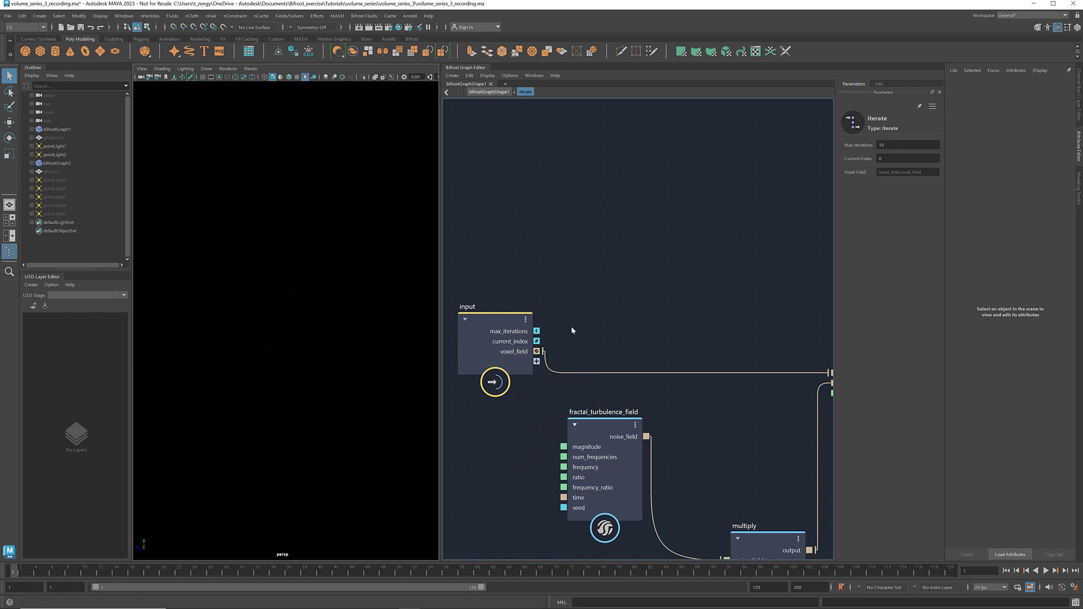
{"action": "scroll", "coordinate": [571, 327], "scroll_direction": "down", "scroll_amount": 4}
{"action": "middle_click_drag", "start_coordinate": [645, 309], "coordinate": [594, 244], "text": "alt"}
{"action": "scroll", "coordinate": [595, 244], "scroll_direction": "up", "scroll_amount": 1}
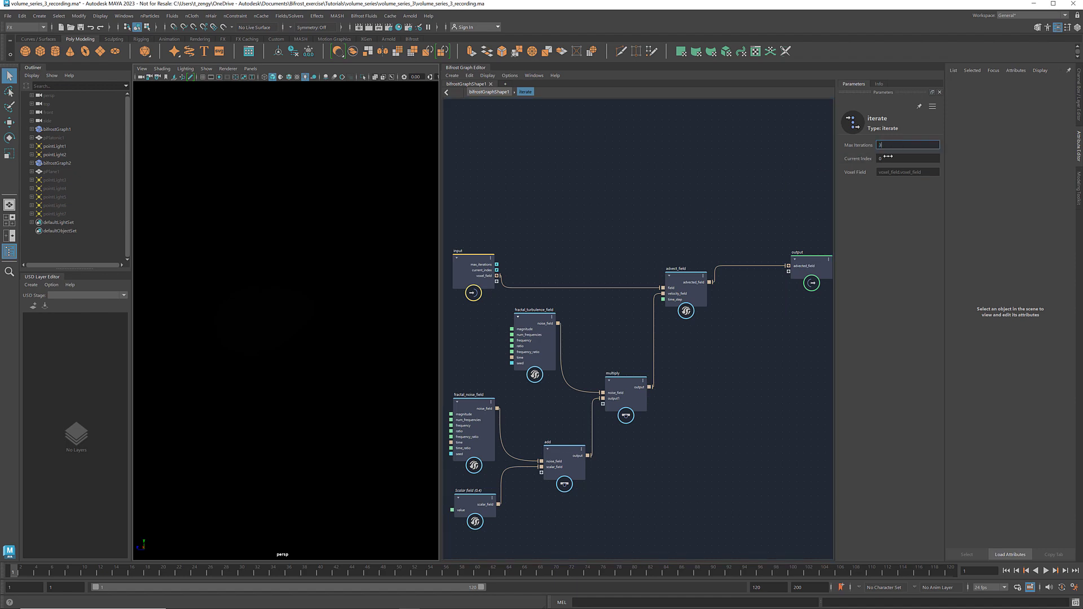
- Move the downstream nodes near iterate and connect advected_field to field_to_volume's field
{"action": "left_click", "coordinate": [499, 93]}
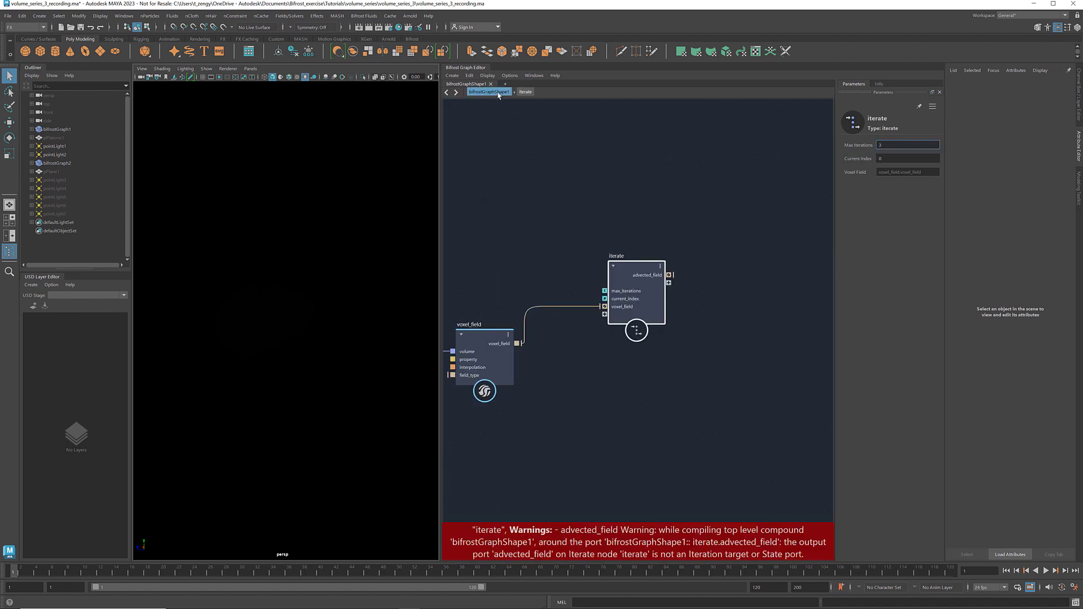
{"action": "scroll", "coordinate": [533, 240], "scroll_direction": "down", "scroll_amount": 4}
{"action": "left_click", "coordinate": [655, 340]}
{"action": "scroll", "coordinate": [658, 343], "scroll_direction": "down", "scroll_amount": 4}
{"action": "middle_click_drag", "start_coordinate": [688, 347], "coordinate": [610, 337], "text": "alt"}
{"action": "left_click_drag", "start_coordinate": [815, 325], "coordinate": [694, 432]}
{"action": "left_click_drag", "start_coordinate": [762, 349], "coordinate": [652, 311]}
{"action": "right_click_drag", "start_coordinate": [510, 280], "coordinate": [583, 283], "text": "alt"}
{"action": "scroll", "coordinate": [583, 282], "scroll_direction": "up", "scroll_amount": 2}
{"action": "left_click_drag", "start_coordinate": [592, 290], "coordinate": [703, 348]}
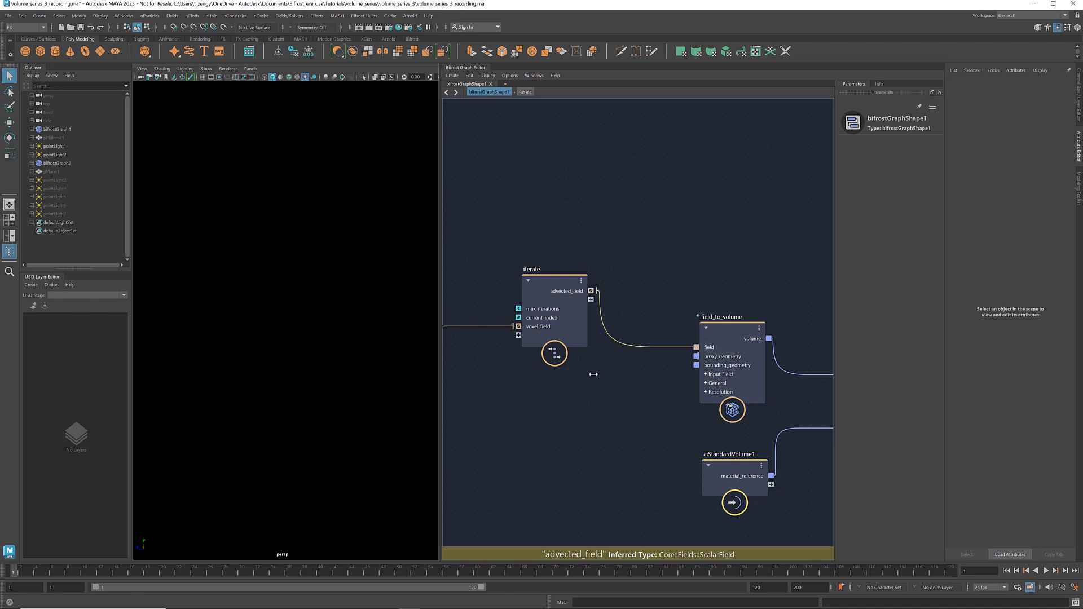
- Set iterate's Max Iterations to 3 and step back inside the compound
{"action": "right_click_drag", "start_coordinate": [594, 373], "coordinate": [584, 377], "text": "alt"}
{"action": "middle_click_drag", "start_coordinate": [597, 380], "coordinate": [651, 373], "text": "alt"}
{"action": "left_click", "coordinate": [617, 299]}
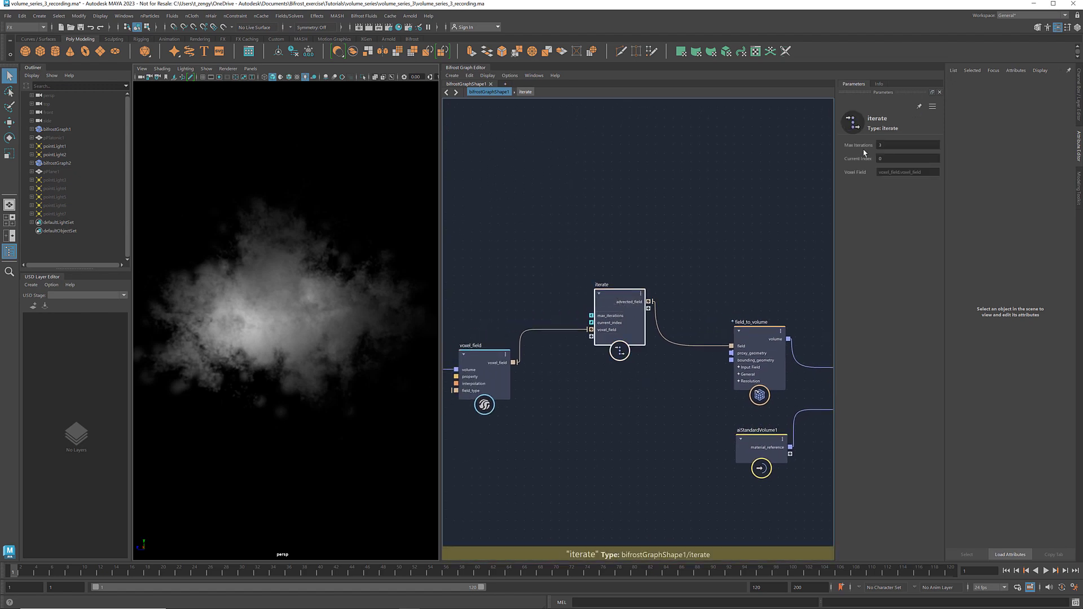
{"action": "left_click", "coordinate": [886, 146]}
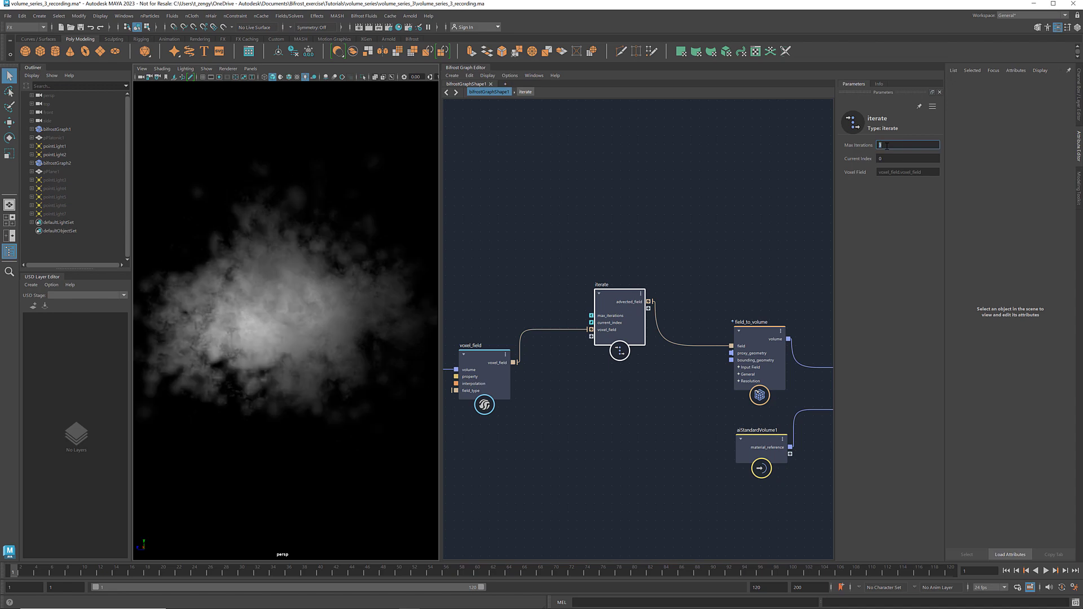
{"action": "left_click", "coordinate": [624, 399]}
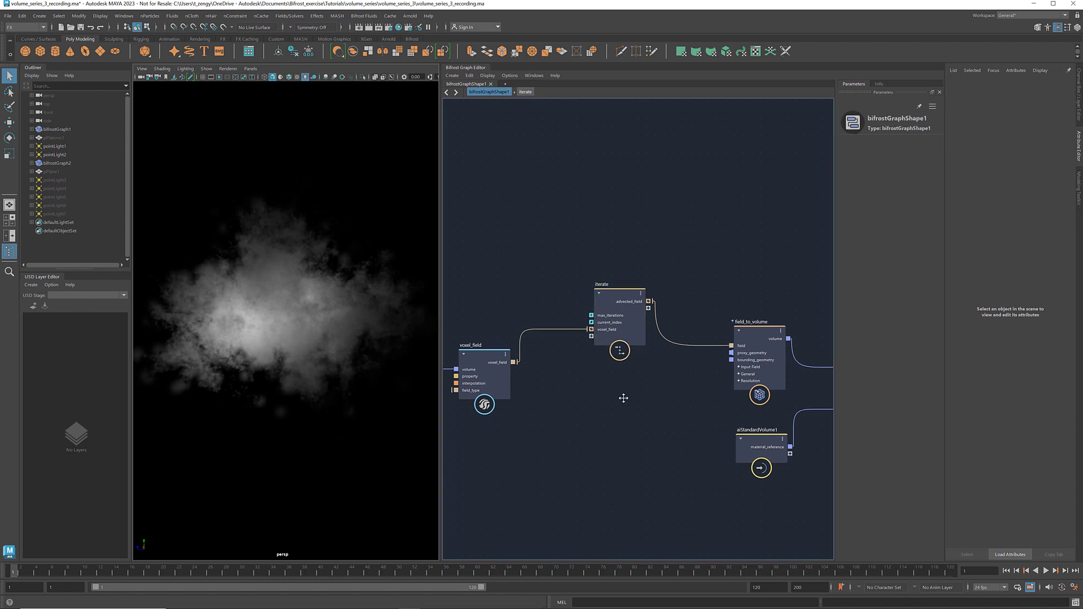
{"action": "middle_click_drag", "start_coordinate": [624, 399], "coordinate": [645, 364]}
{"action": "double_click", "coordinate": [643, 317]}
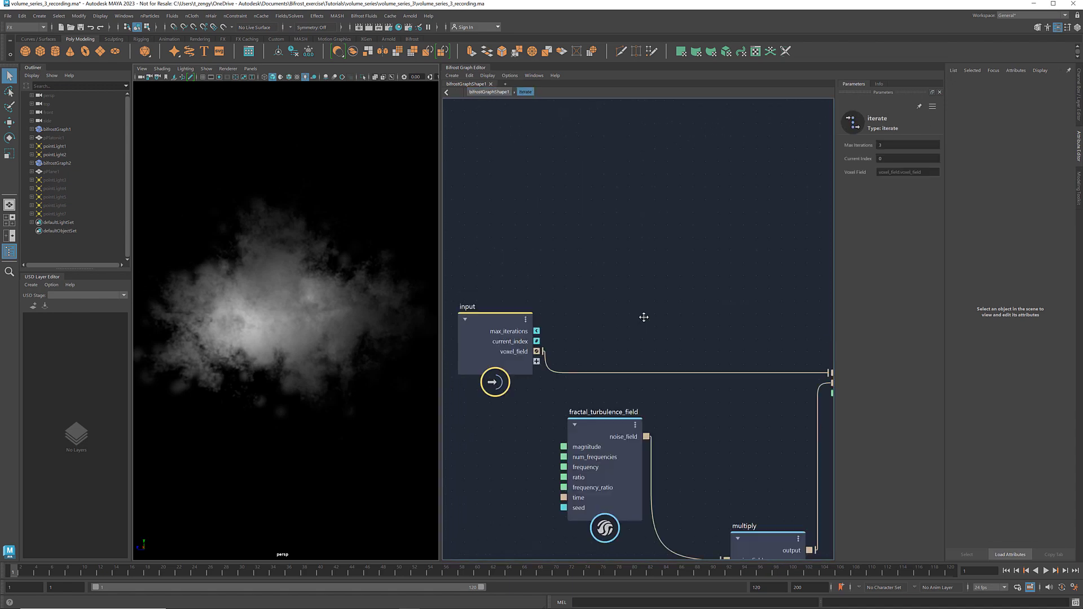
- Drag the iterate compound's input node left, away from the noise nodes
{"action": "middle_click_drag", "start_coordinate": [670, 318], "coordinate": [641, 249]}
{"action": "middle_click_drag", "start_coordinate": [498, 242], "coordinate": [646, 234]}
{"action": "left_click_drag", "start_coordinate": [645, 235], "coordinate": [477, 213]}
{"action": "left_click", "coordinate": [532, 317]}
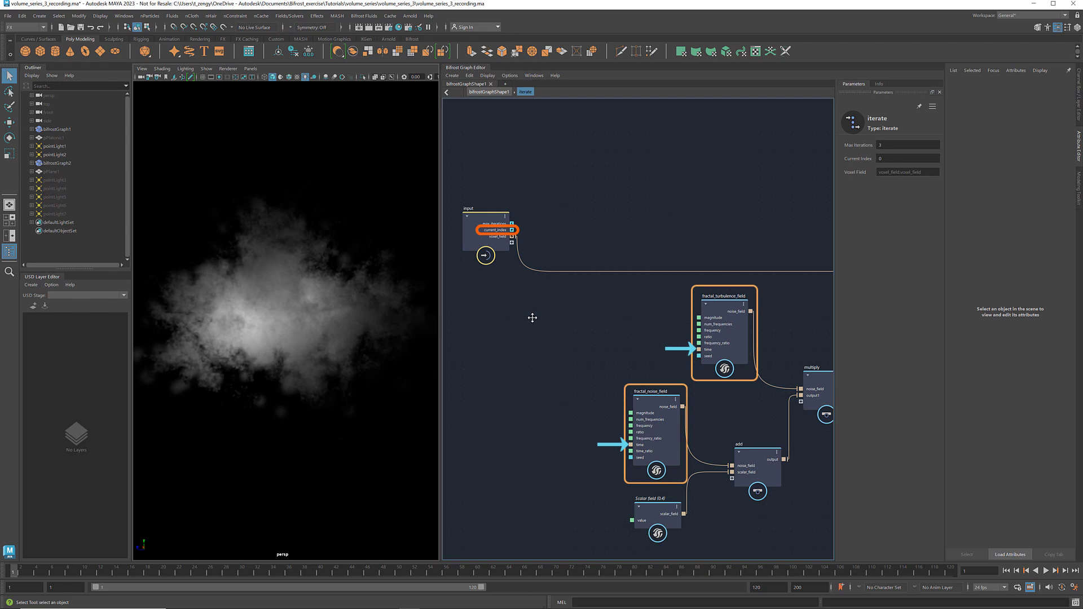
{"action": "scroll", "coordinate": [532, 318], "scroll_direction": "up", "scroll_amount": 2}
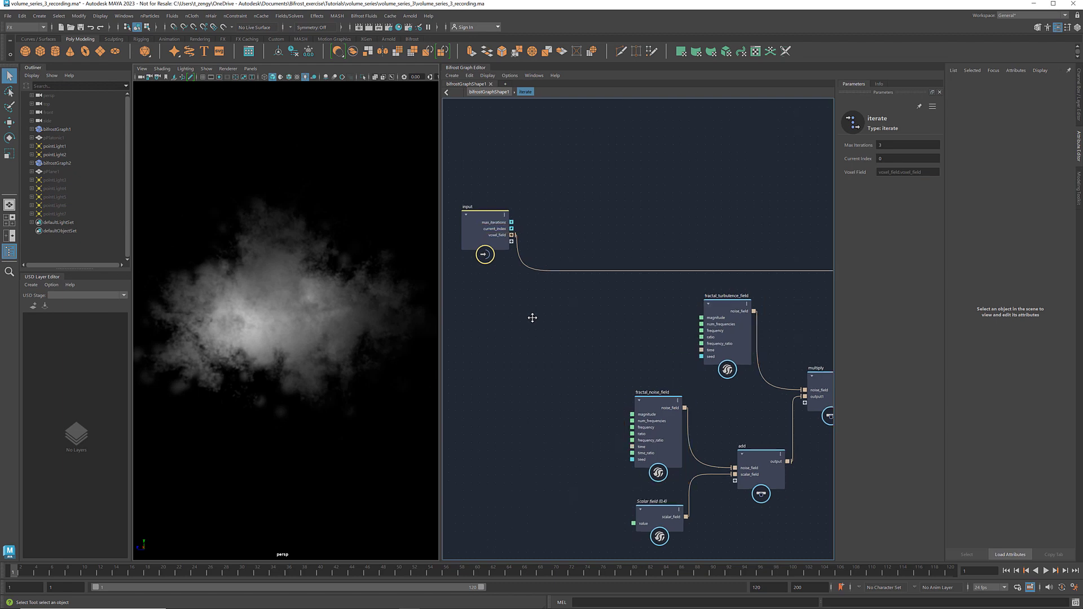
- Add a to_float node fed by the input's current_index
{"action": "key", "text": "Tab"}
{"action": "type", "text": "to_flo"}
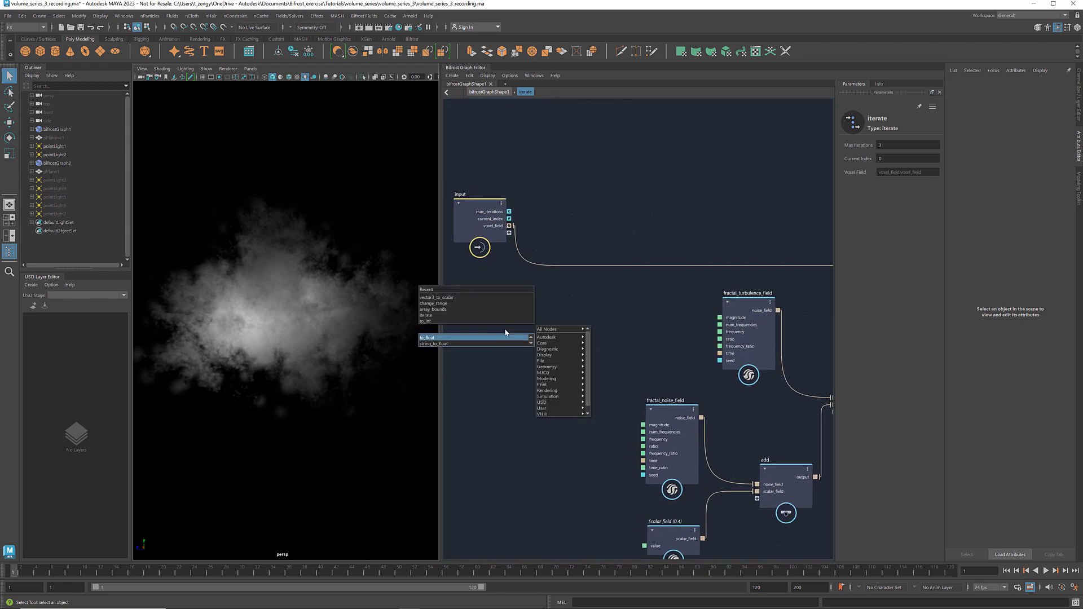
{"action": "left_click", "coordinate": [498, 337]}
{"action": "left_click_drag", "start_coordinate": [499, 337], "coordinate": [583, 203]}
{"action": "left_click_drag", "start_coordinate": [511, 220], "coordinate": [601, 309]}
{"action": "middle_click_drag", "start_coordinate": [663, 325], "coordinate": [603, 324]}
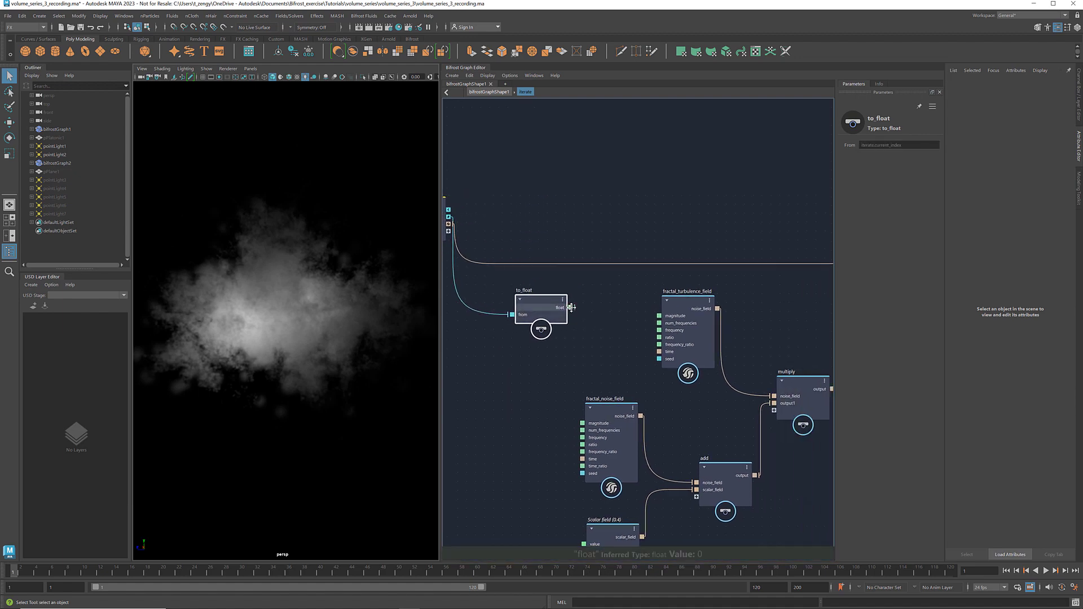
{"action": "left_click_drag", "start_coordinate": [547, 300], "coordinate": [515, 305]}
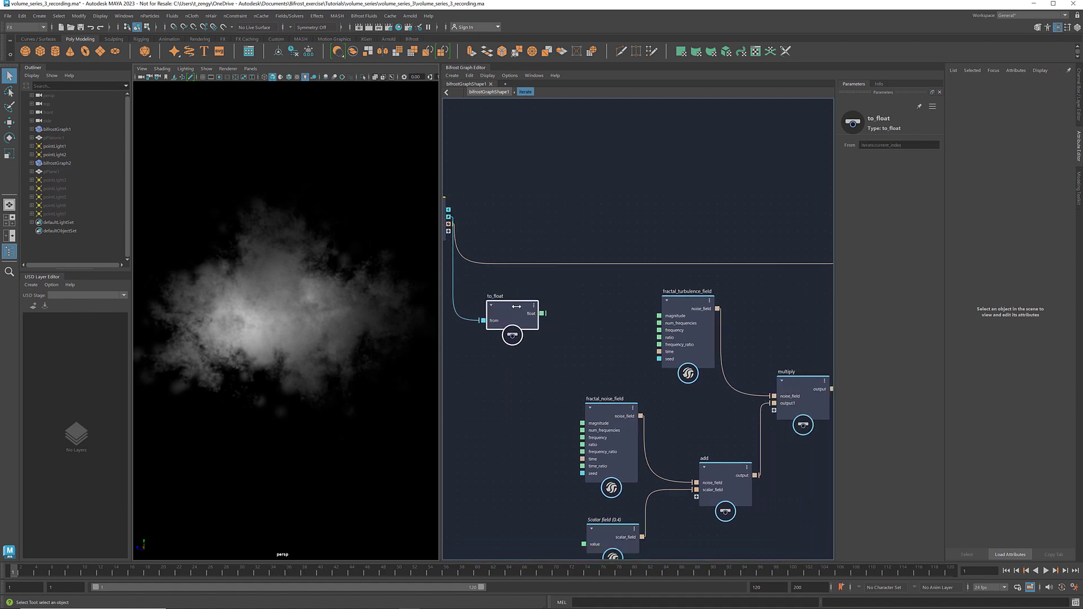
{"action": "left_click", "coordinate": [566, 333]}
- Multiply to_float's output by a 0.1 value node in multiply1
{"action": "key", "text": "Tab"}
{"action": "type", "text": "multi"}
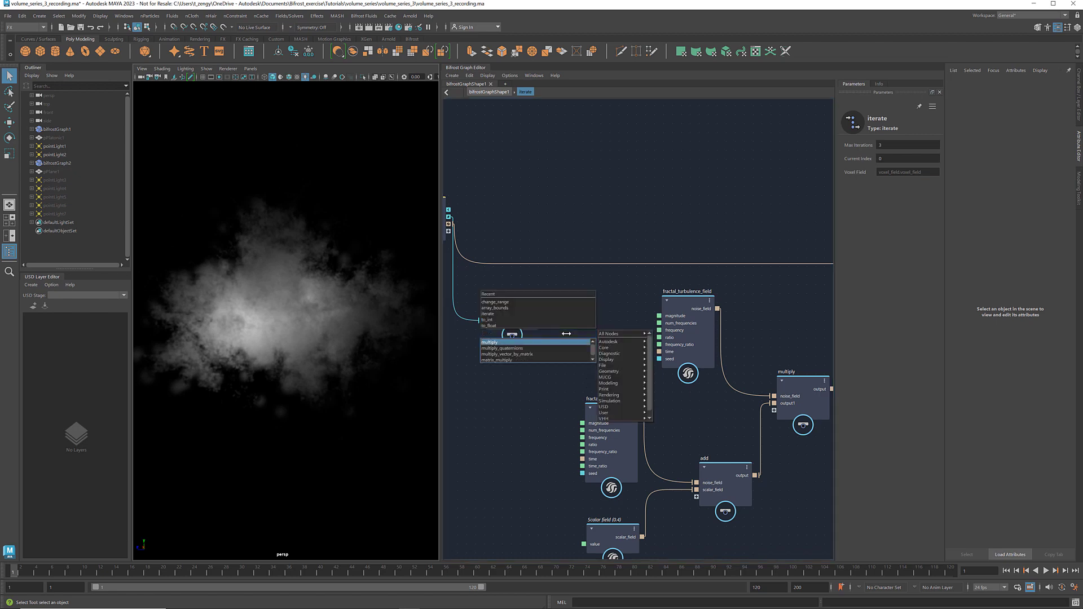
{"action": "key", "text": "Return"}
{"action": "left_click_drag", "start_coordinate": [542, 313], "coordinate": [555, 343]}
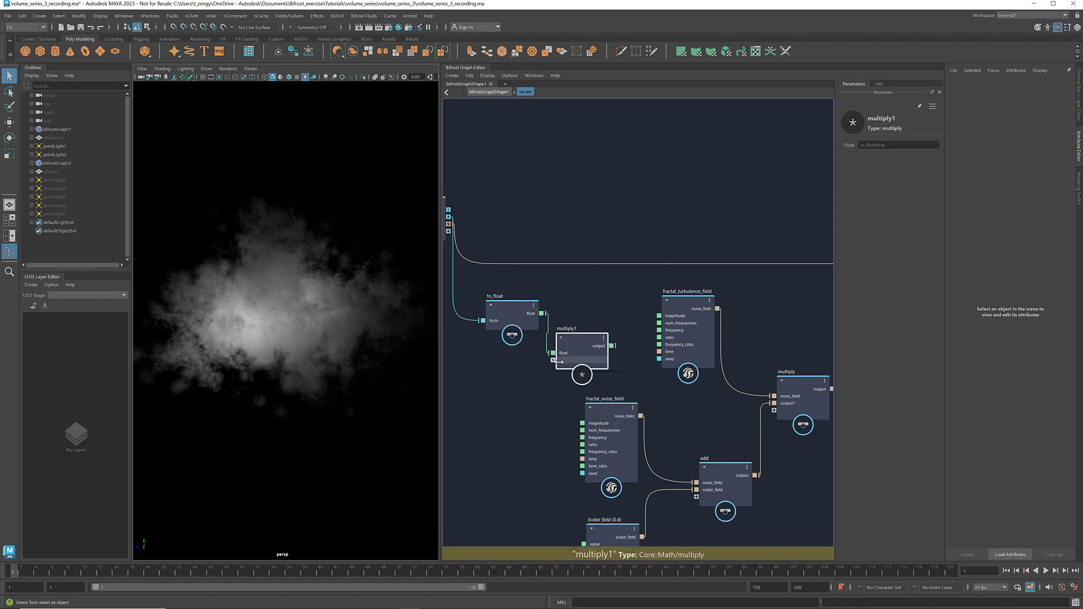
{"action": "key", "text": "v"}
{"action": "left_click", "coordinate": [552, 360]}
{"action": "left_click_drag", "start_coordinate": [490, 382], "coordinate": [507, 397]}
{"action": "double_click", "coordinate": [873, 169]}
{"action": "type", "text": ".1"}
{"action": "key", "text": "Return"}
{"action": "left_click_drag", "start_coordinate": [507, 305], "coordinate": [495, 305]}
{"action": "left_click_drag", "start_coordinate": [508, 369], "coordinate": [497, 369]}
{"action": "left_click_drag", "start_coordinate": [565, 338], "coordinate": [562, 329]}
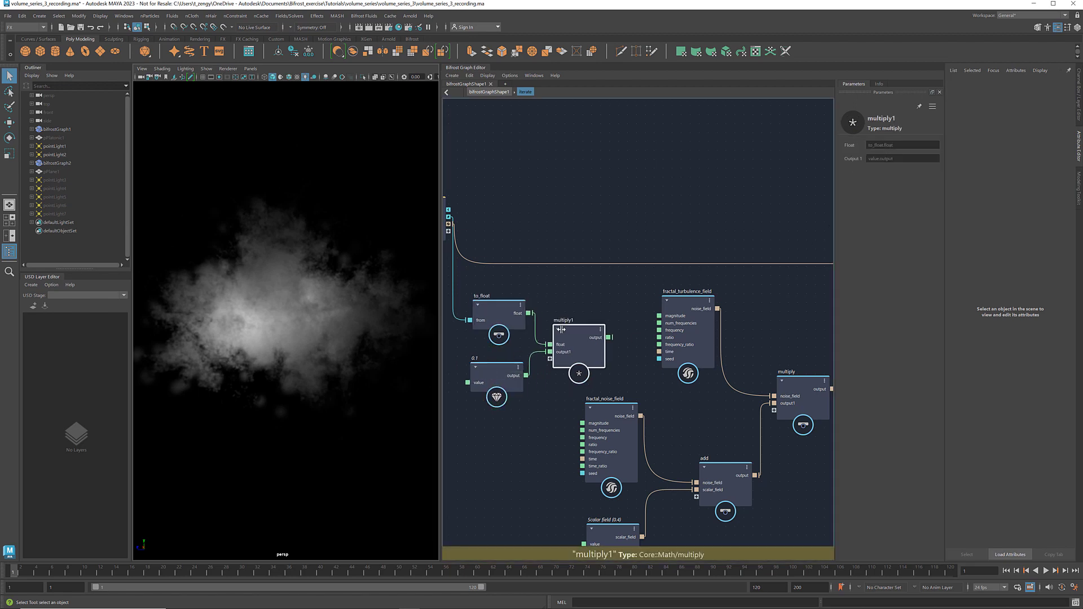
{"action": "scroll", "coordinate": [561, 330], "scroll_direction": "down", "scroll_amount": 5}
{"action": "scroll", "coordinate": [496, 332], "scroll_direction": "up", "scroll_amount": 5}
- Add a scalar_field from multiply1 driving both noise fields' time inputs
{"action": "key", "text": "Tab"}
{"action": "type", "text": "scalar"}
{"action": "key", "text": "Return"}
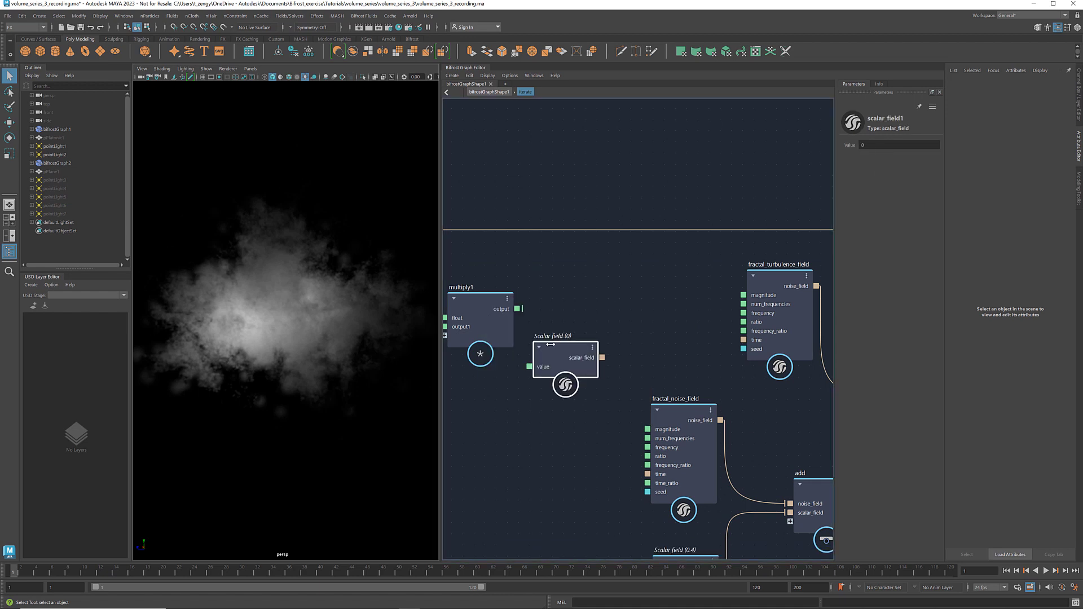
{"action": "left_click_drag", "start_coordinate": [516, 309], "coordinate": [551, 355]}
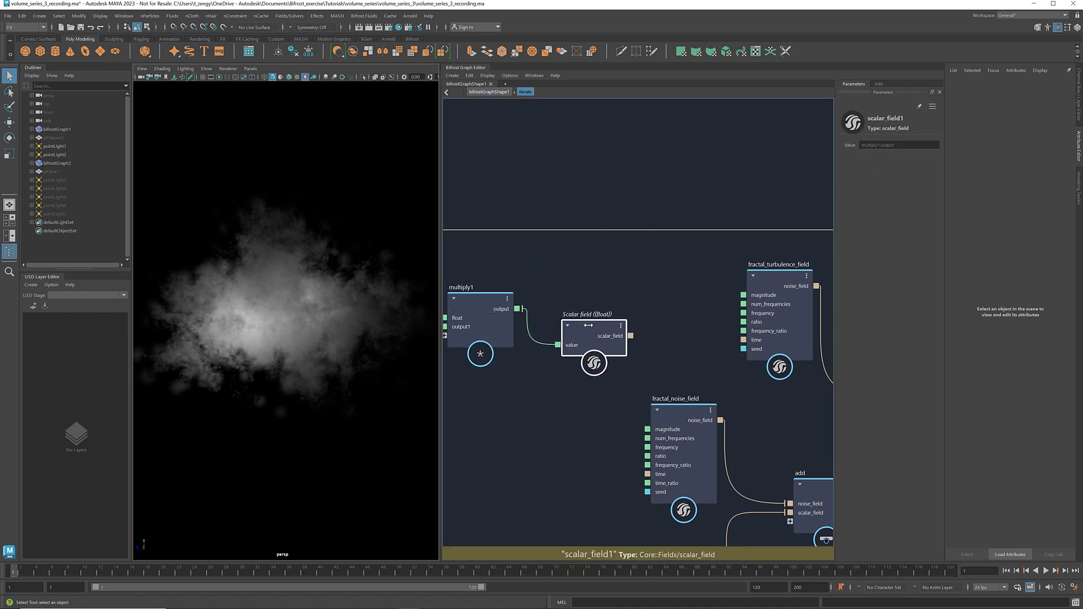
{"action": "middle_click_drag", "start_coordinate": [666, 337], "coordinate": [624, 317]}
{"action": "left_click_drag", "start_coordinate": [584, 317], "coordinate": [702, 319]}
{"action": "left_click_drag", "start_coordinate": [584, 317], "coordinate": [606, 453]}
- Tidy the layout of the noise, scalar field, to_float and 0.1 nodes
{"action": "left_click_drag", "start_coordinate": [634, 393], "coordinate": [654, 385]}
{"action": "scroll", "coordinate": [651, 395], "scroll_direction": "down", "scroll_amount": 2}
{"action": "middle_click_drag", "start_coordinate": [653, 421], "coordinate": [648, 384]}
{"action": "left_click_drag", "start_coordinate": [639, 469], "coordinate": [649, 465]}
{"action": "left_click_drag", "start_coordinate": [557, 291], "coordinate": [555, 308]}
{"action": "left_click", "coordinate": [601, 268]}
{"action": "scroll", "coordinate": [587, 254], "scroll_direction": "down", "scroll_amount": 3}
{"action": "middle_click_drag", "start_coordinate": [583, 250], "coordinate": [637, 329]}
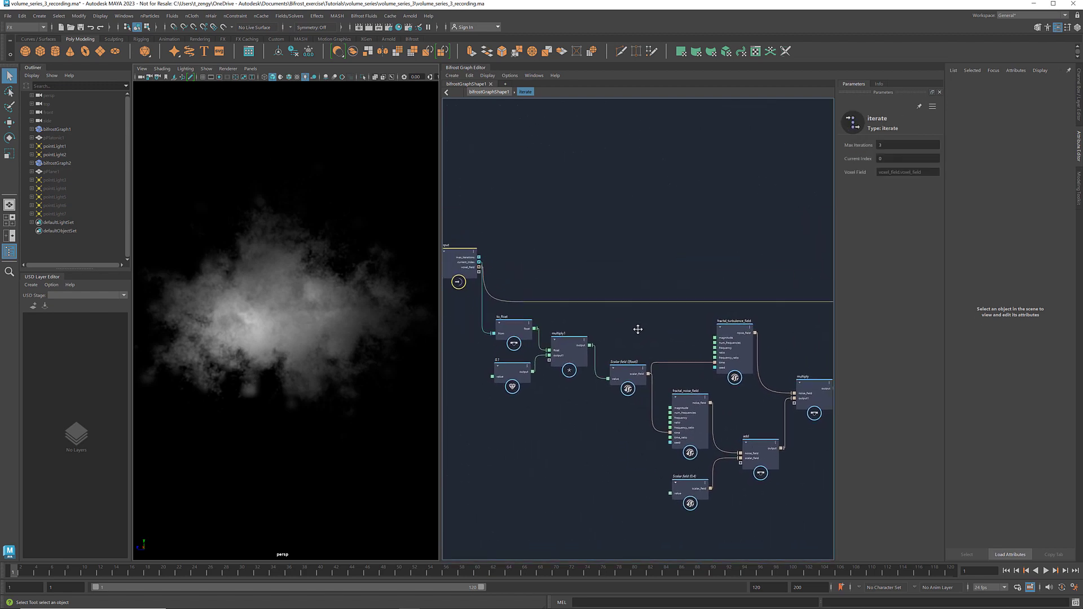
{"action": "scroll", "coordinate": [635, 332], "scroll_direction": "up", "scroll_amount": 1}
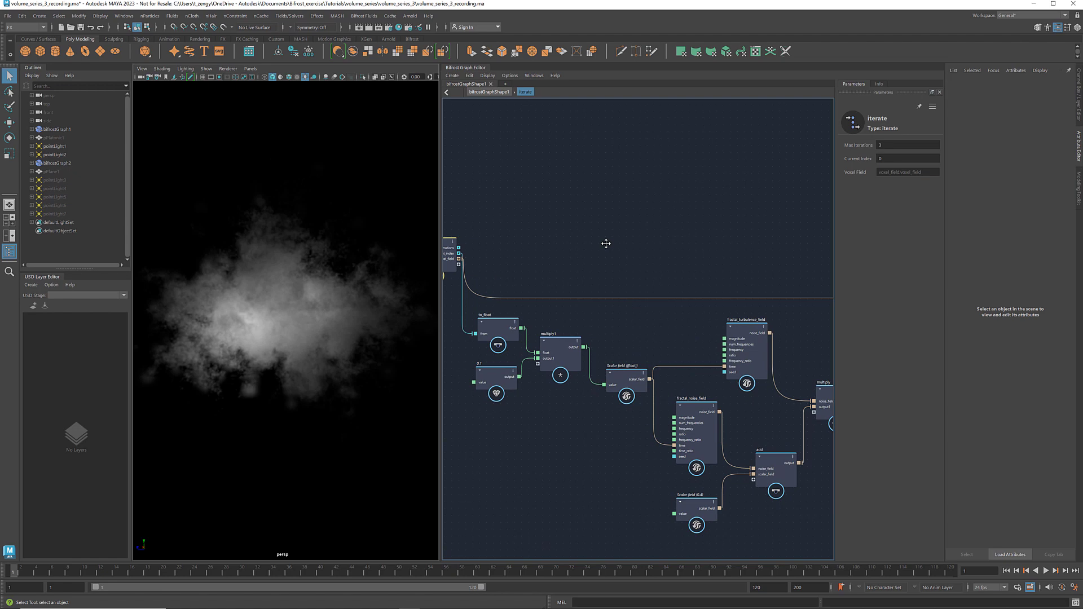
- Add a descend node with its base connected from to_float's float output
{"action": "scroll", "coordinate": [607, 243], "scroll_direction": "up", "scroll_amount": 1}
{"action": "key", "text": "Tab"}
{"action": "type", "text": "desc"}
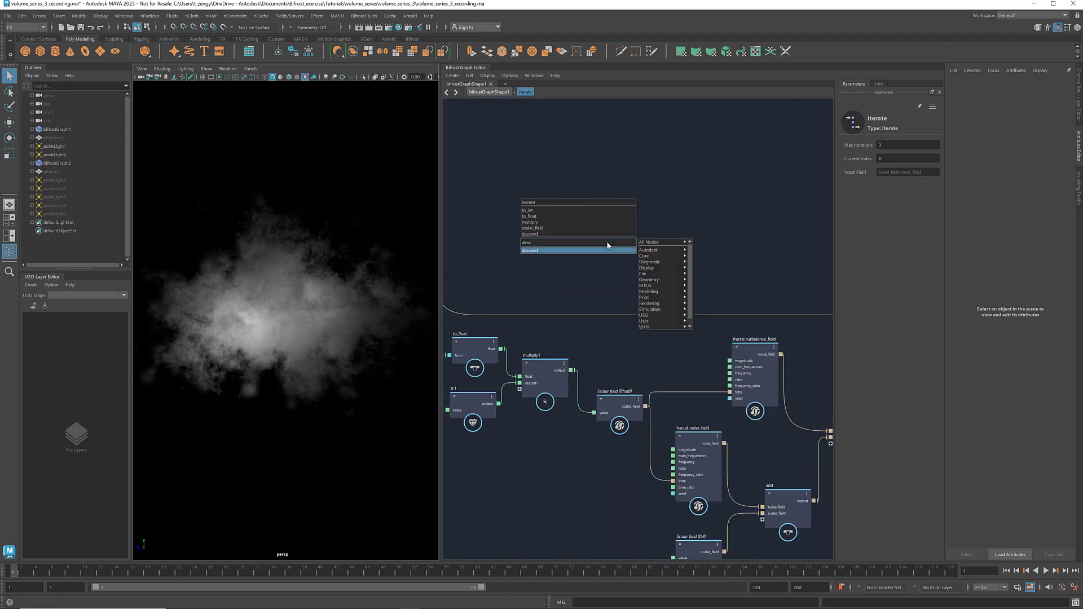
{"action": "key", "text": "Return"}
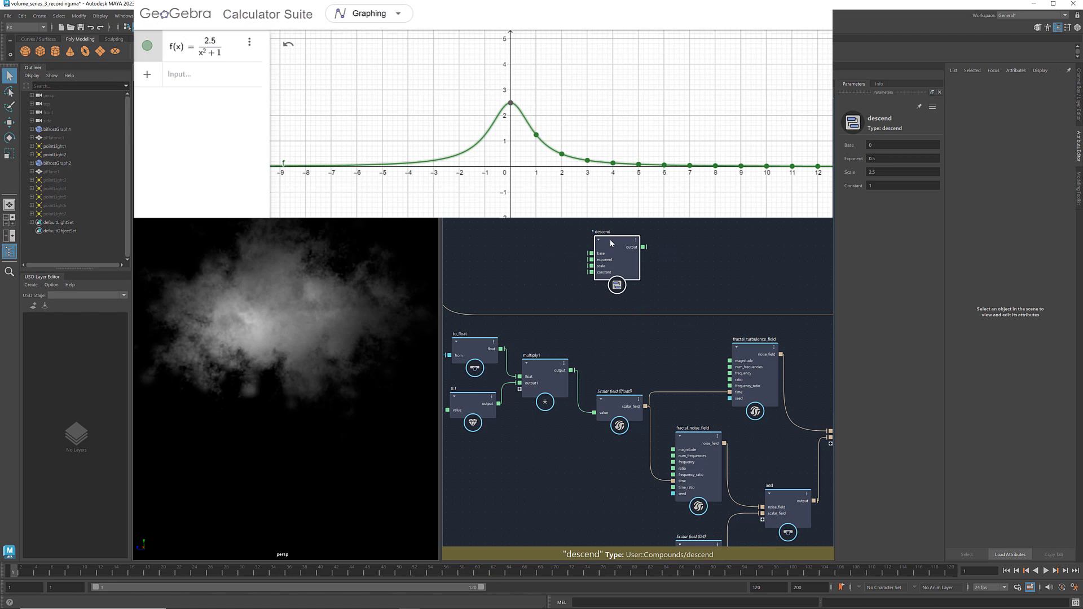
{"action": "left_click_drag", "start_coordinate": [501, 350], "coordinate": [590, 253]}
{"action": "left_click_drag", "start_coordinate": [590, 254], "coordinate": [589, 254]}
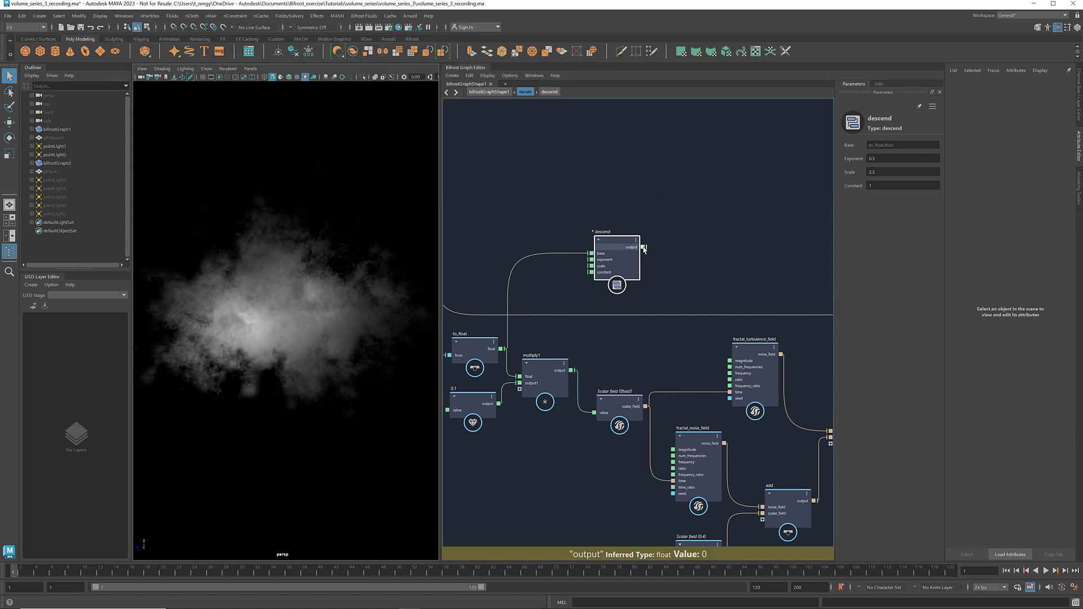
- Wire descend's output into fractal_turbulence_field's magnitude
{"action": "left_click_drag", "start_coordinate": [643, 247], "coordinate": [730, 361]}
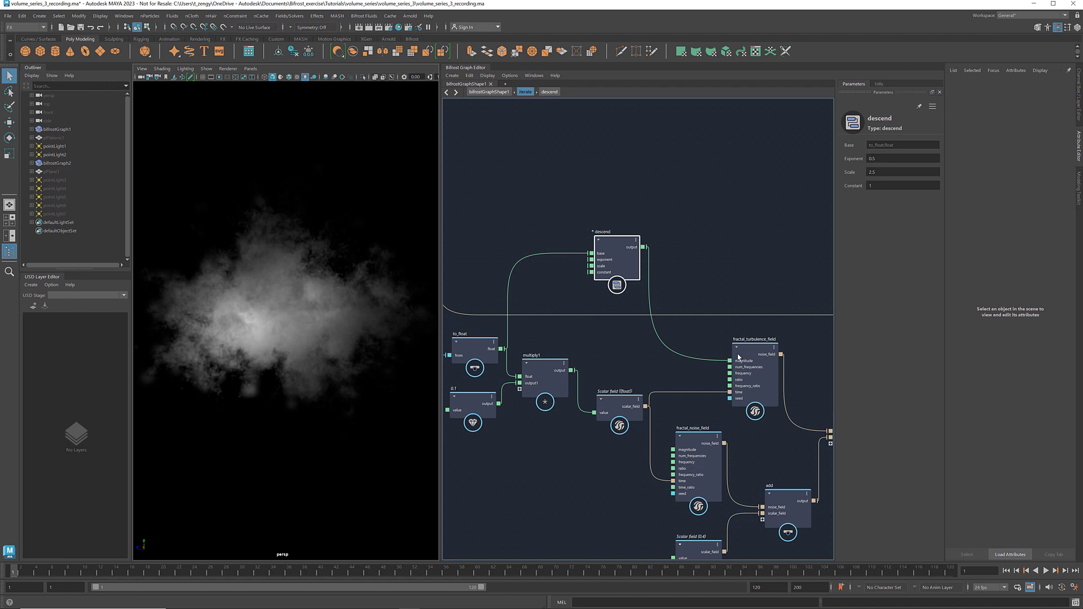
{"action": "scroll", "coordinate": [649, 361], "scroll_direction": "down", "scroll_amount": 1}
{"action": "middle_click_drag", "start_coordinate": [643, 359], "coordinate": [669, 382], "text": "alt"}
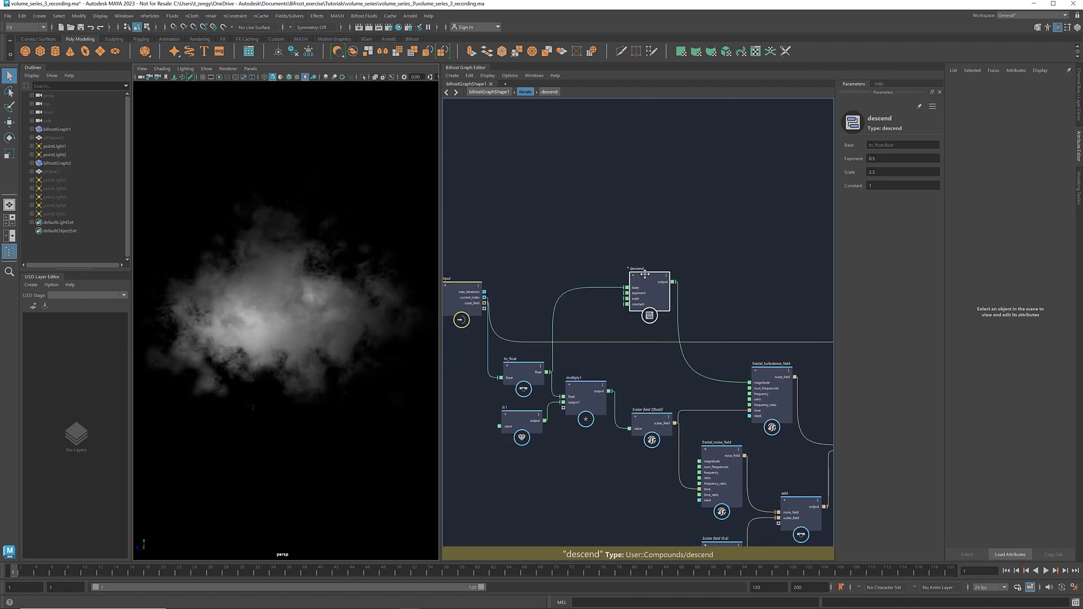
- Duplicate descend with its input as descend1 and wire it into advect_field
{"action": "key", "text": "ctrl+d"}
{"action": "left_click_drag", "start_coordinate": [645, 276], "coordinate": [641, 204]}
{"action": "middle_click_drag", "start_coordinate": [769, 294], "coordinate": [637, 277], "text": "alt"}
{"action": "left_click_drag", "start_coordinate": [542, 193], "coordinate": [788, 336]}
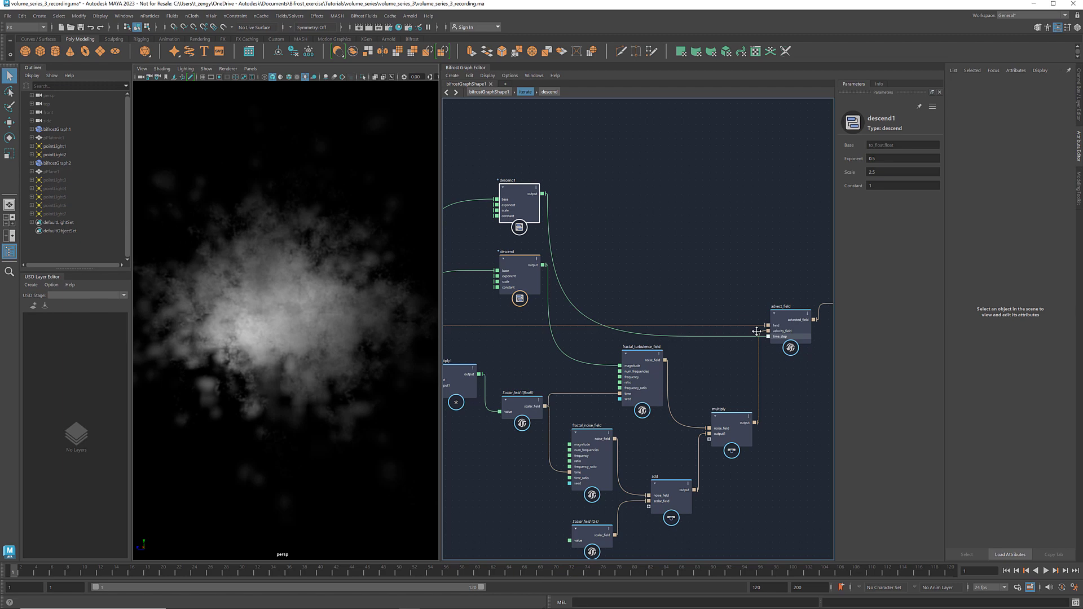
- Give descend1 an Exponent of 3 and a Scale of 1
{"action": "left_click", "coordinate": [880, 159]}
{"action": "type", "text": "3"}
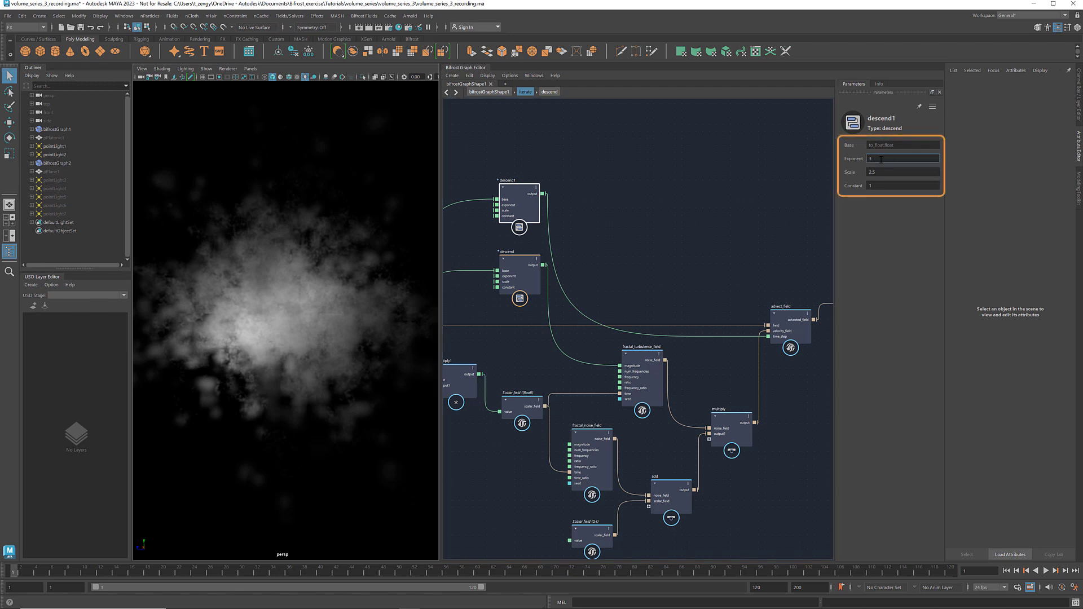
{"action": "key", "text": "Return"}
{"action": "left_click", "coordinate": [883, 171]}
{"action": "type", "text": "1"}
{"action": "left_click", "coordinate": [879, 186]}
{"action": "left_click", "coordinate": [879, 186]}
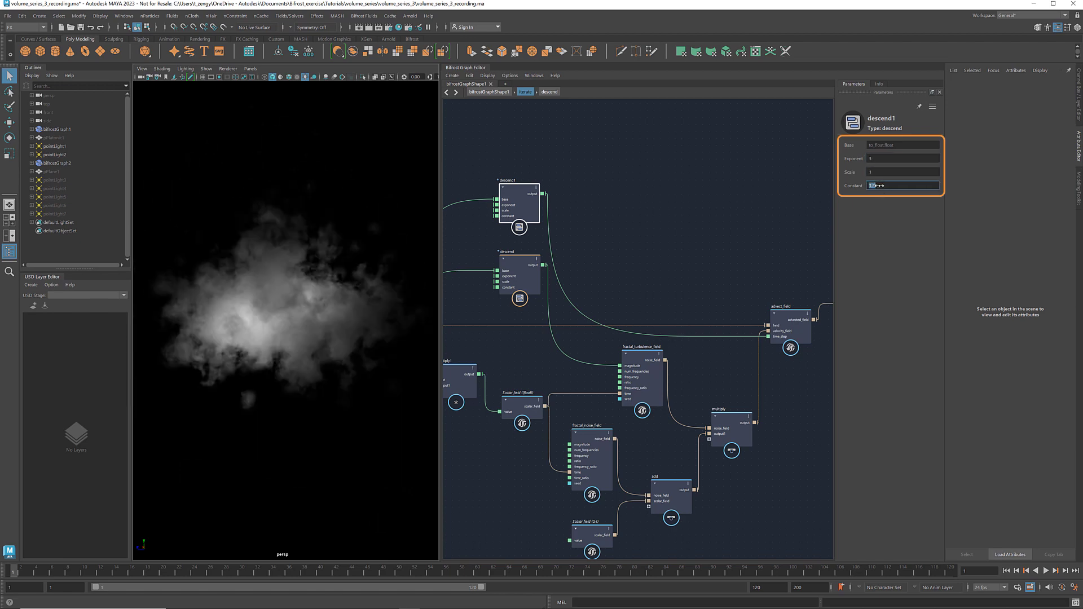
- Frame all nodes and return to the bifrostGraphShape1 top level
{"action": "left_click", "coordinate": [775, 265]}
{"action": "key", "text": "a"}
{"action": "left_click", "coordinate": [489, 92]}
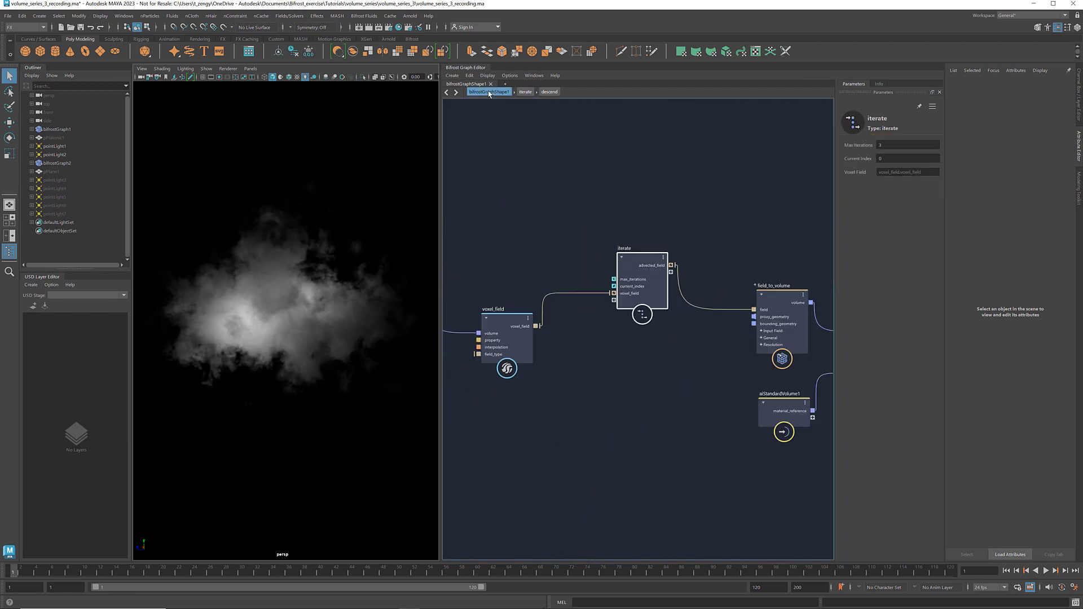
- Set iterate's Max Iterations to 1 and open bifrostGraphShape2 in a new editor tab
{"action": "double_click", "coordinate": [889, 145]}
{"action": "type", "text": "1"}
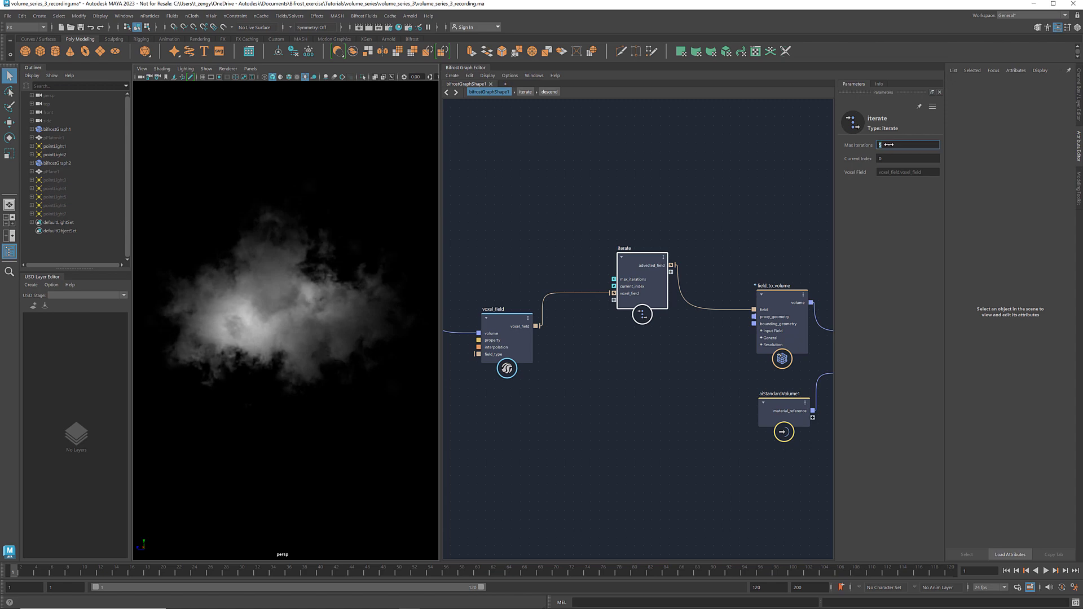
{"action": "left_click", "coordinate": [666, 361]}
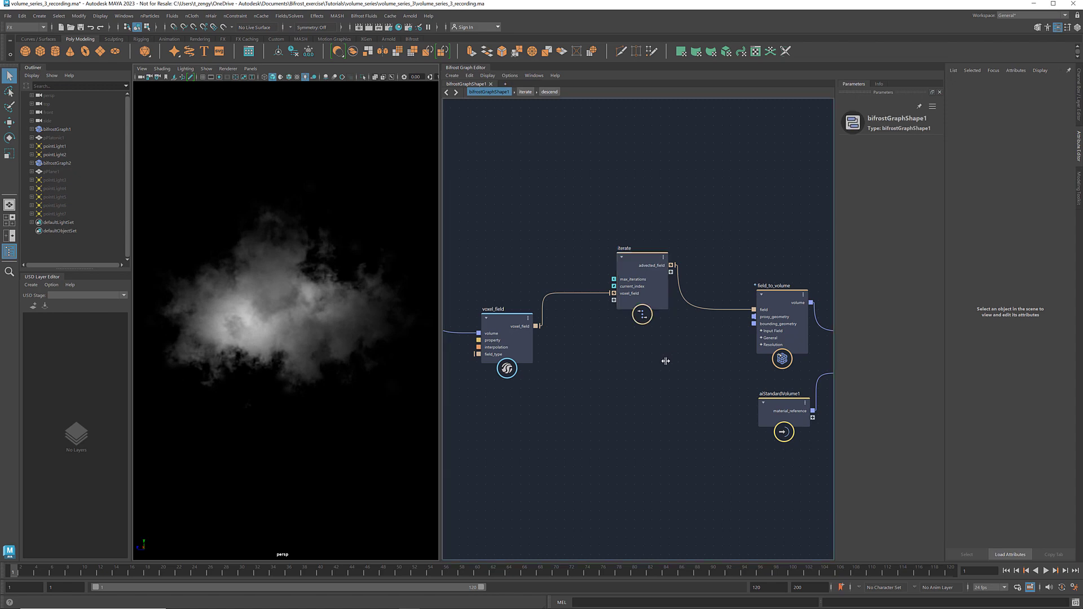
{"action": "left_click", "coordinate": [504, 85]}
{"action": "left_click", "coordinate": [520, 97]}
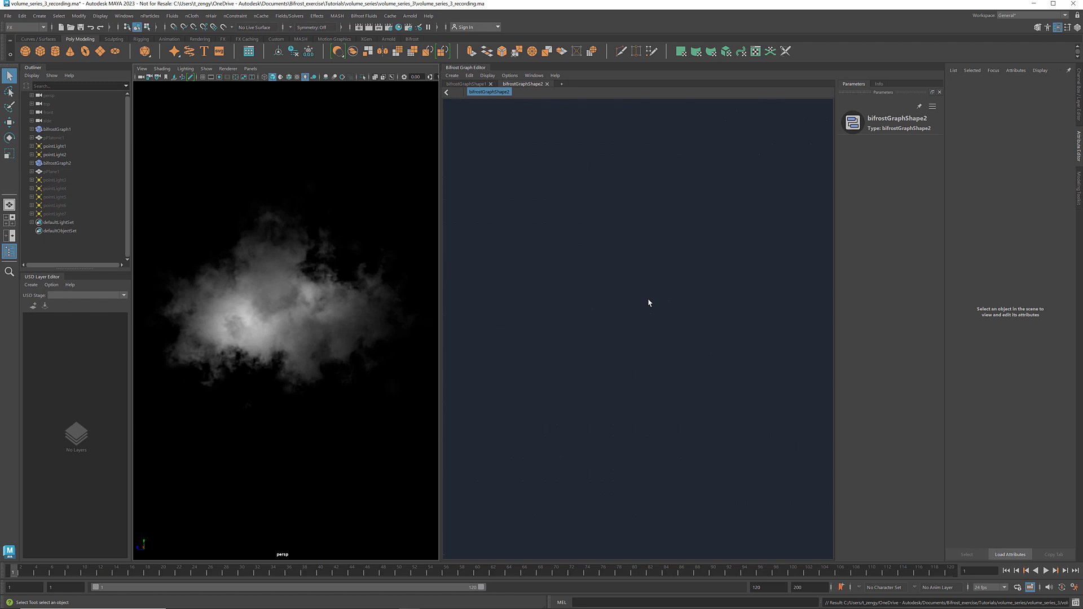
- Hide pointLight1 and pointLight2 and unhide pointLight3 through pointLight7
{"action": "key", "text": "a"}
{"action": "left_click_drag", "start_coordinate": [54, 146], "coordinate": [62, 156]}
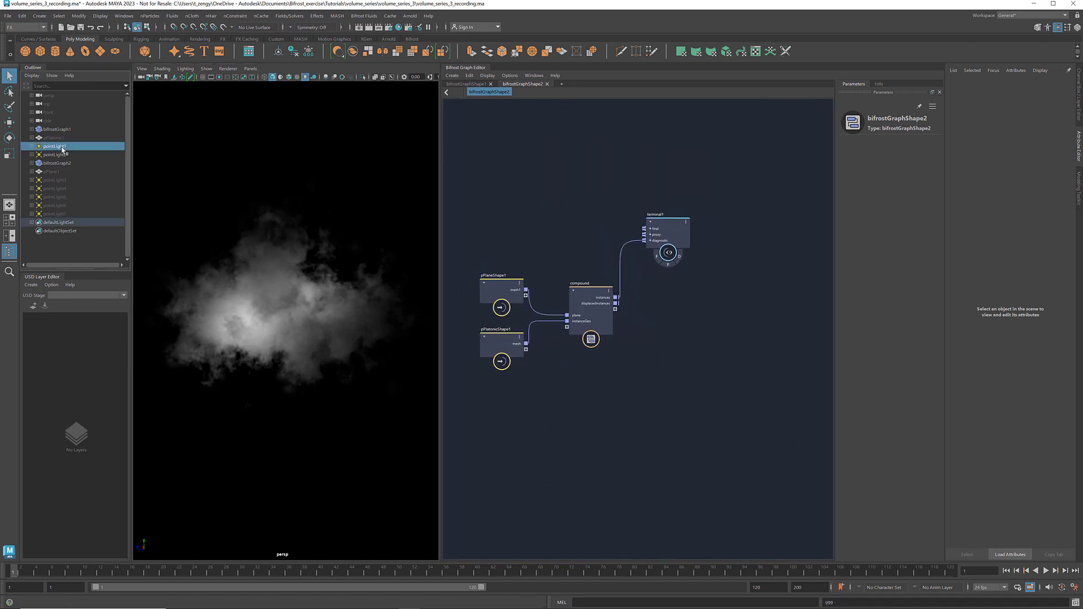
{"action": "key", "text": "ctrl+h"}
{"action": "left_click", "coordinate": [466, 83]}
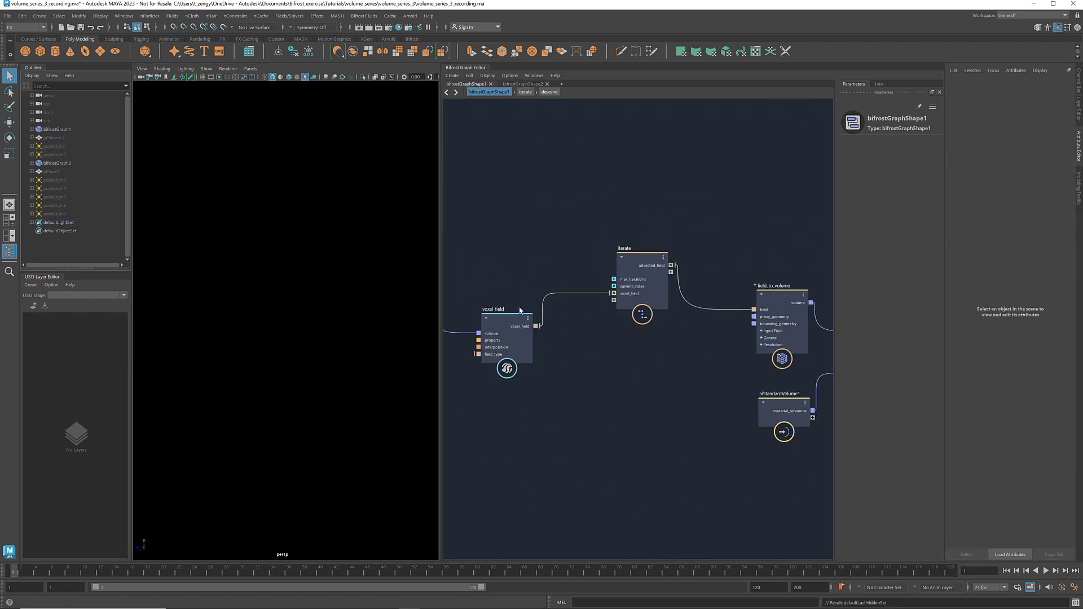
{"action": "key", "text": "a"}
{"action": "left_click_drag", "start_coordinate": [52, 180], "coordinate": [63, 215]}
{"action": "key", "text": "shift+h"}
{"action": "left_click", "coordinate": [523, 84]}
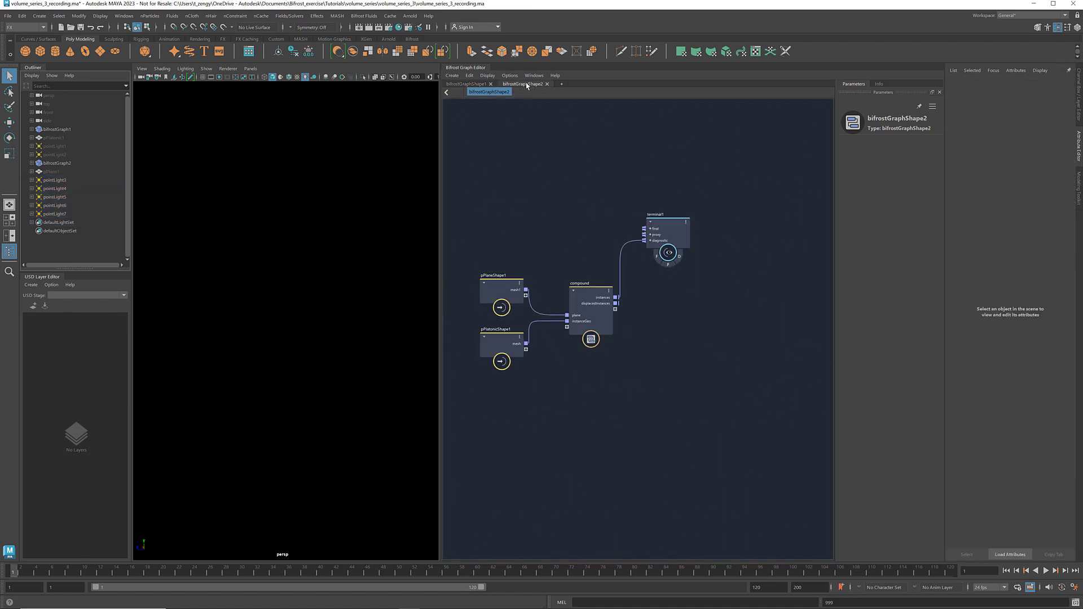
- Preview terminal1's diagnostic output, feeding it displacedInstances instead of the plain instances
{"action": "left_click", "coordinate": [680, 257]}
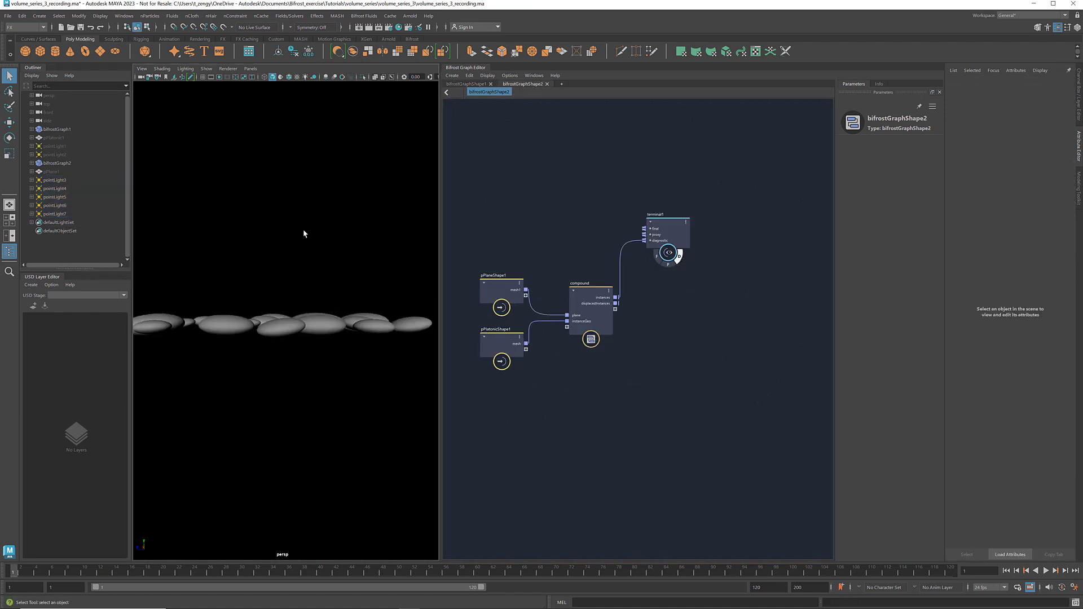
{"action": "mouse_move", "coordinate": [312, 235]}
{"action": "left_mouse_down", "text": "alt"}
{"action": "mouse_move", "coordinate": [310, 249]}
{"action": "mouse_move", "coordinate": [278, 247]}
{"action": "mouse_move", "coordinate": [287, 231]}
{"action": "mouse_move", "coordinate": [334, 252]}
{"action": "mouse_move", "coordinate": [328, 239]}
{"action": "left_mouse_up", "text": "alt"}
{"action": "left_click_drag", "start_coordinate": [619, 305], "coordinate": [644, 243]}
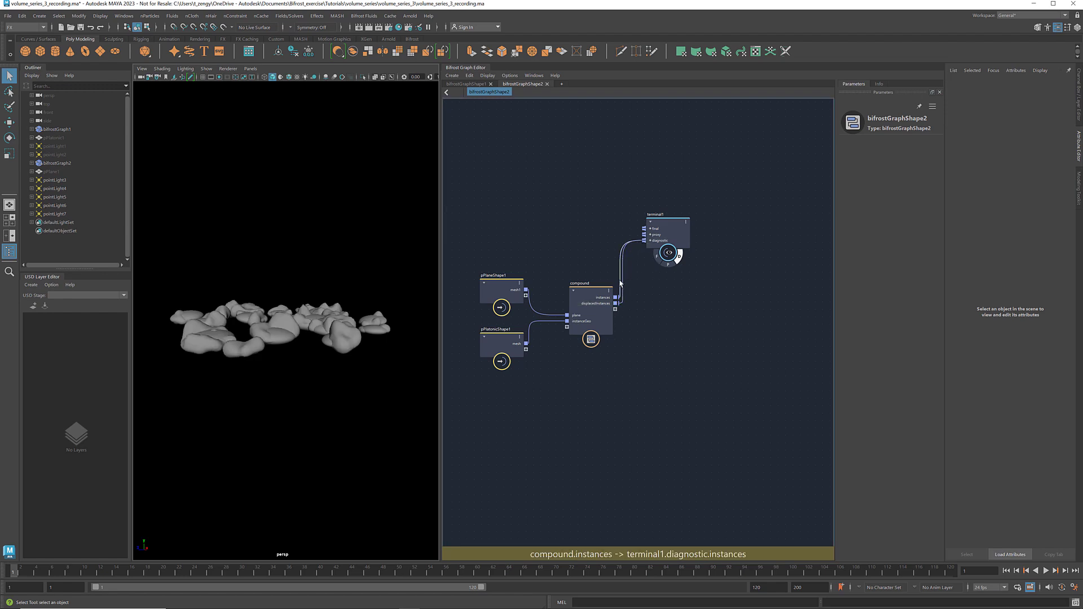
{"action": "scroll", "coordinate": [621, 283], "scroll_direction": "up", "scroll_amount": 5}
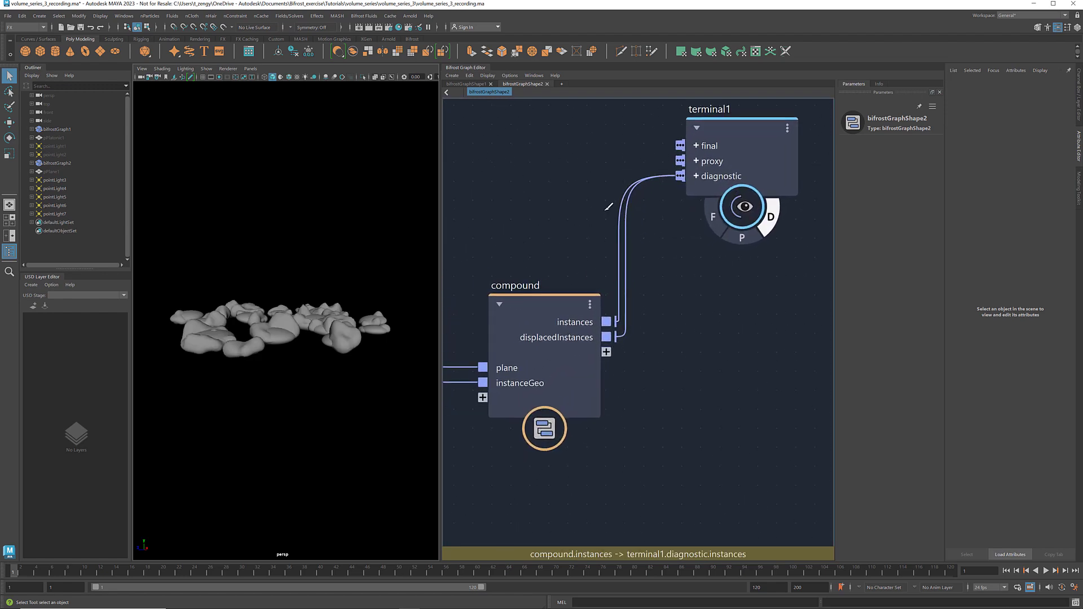
{"action": "key", "text": "Delete"}
{"action": "mouse_move", "coordinate": [377, 359]}
{"action": "left_mouse_down", "text": "alt"}
{"action": "mouse_move", "coordinate": [367, 374]}
{"action": "mouse_move", "coordinate": [331, 353]}
{"action": "mouse_move", "coordinate": [366, 364]}
{"action": "left_mouse_up", "text": "alt"}
- Jump to the saved close-up camera bookmark and return to bifrostGraphShape1's graph
{"action": "left_click", "coordinate": [142, 69]}
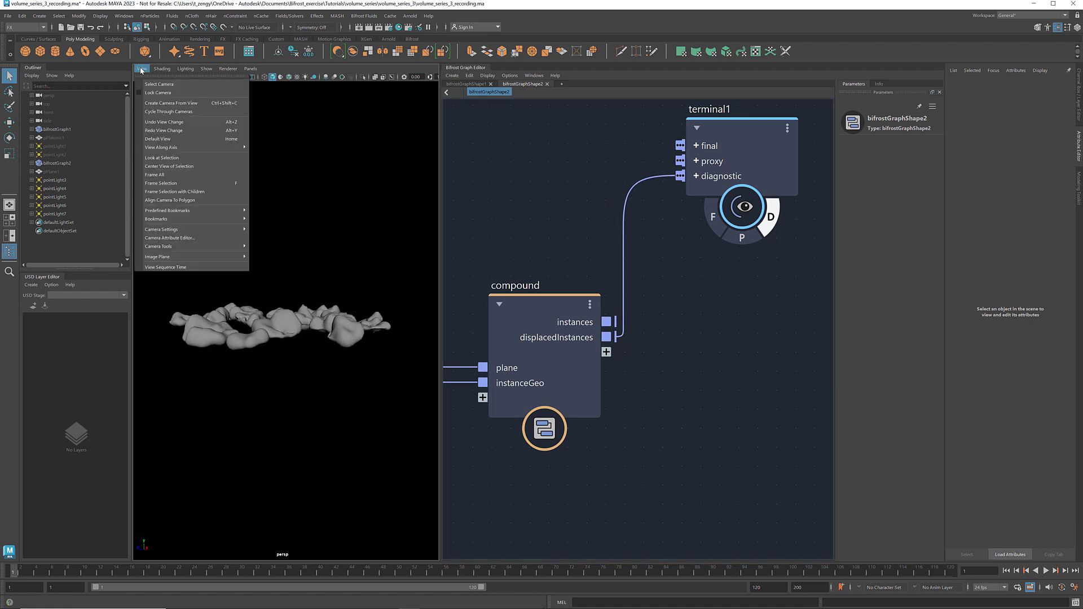
{"action": "mouse_move", "coordinate": [233, 221]}
{"action": "left_click", "coordinate": [282, 245]}
{"action": "scroll", "coordinate": [654, 313], "scroll_direction": "down", "scroll_amount": 5}
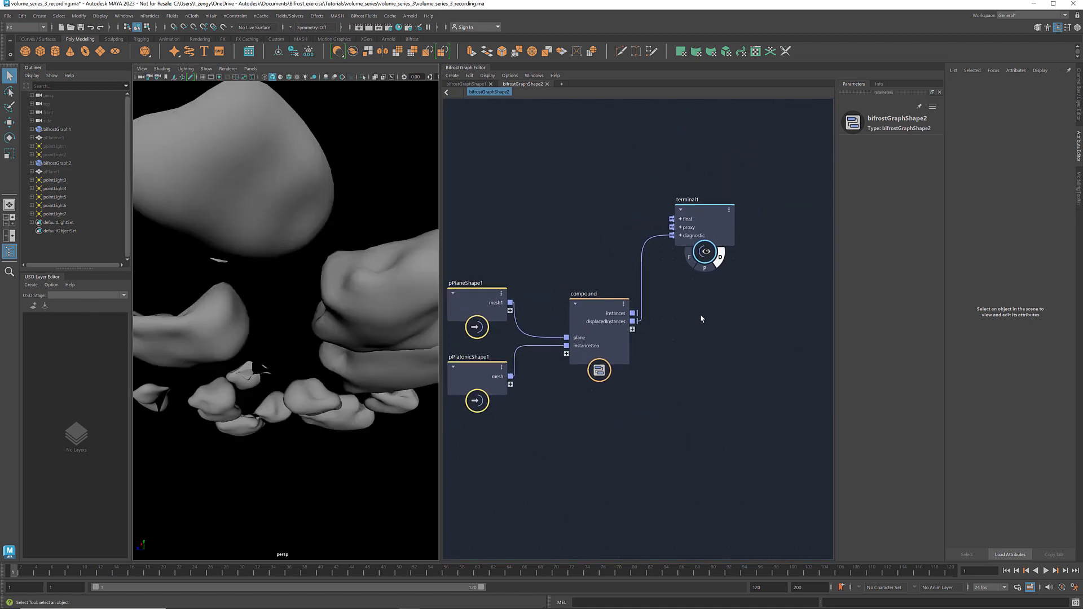
{"action": "middle_click_drag", "start_coordinate": [704, 319], "coordinate": [636, 318], "text": "alt"}
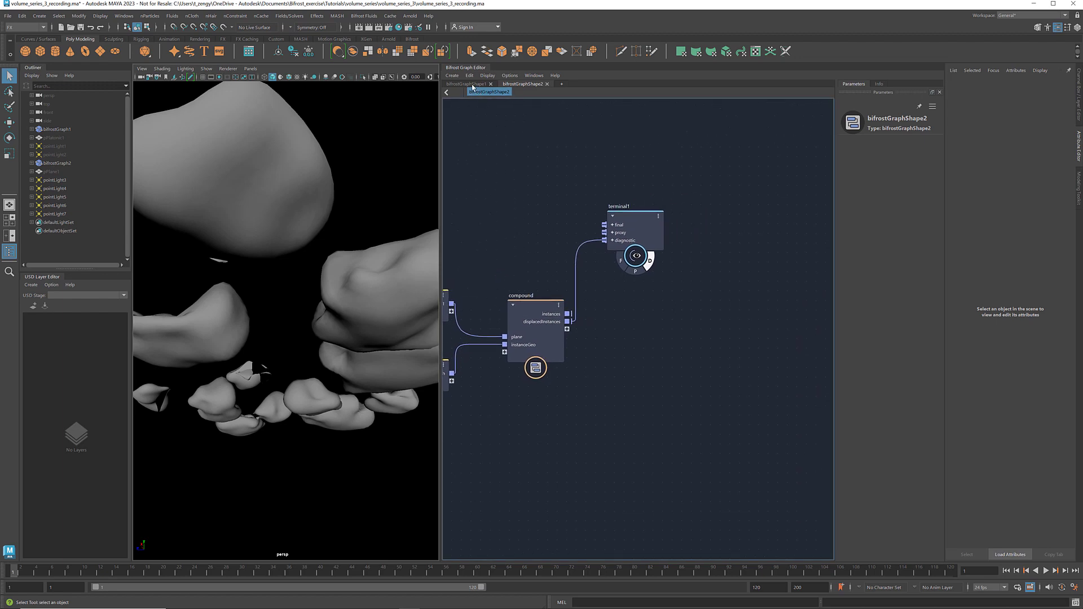
{"action": "left_click", "coordinate": [472, 86]}
{"action": "scroll", "coordinate": [536, 205], "scroll_direction": "down", "scroll_amount": 2}
{"action": "scroll", "coordinate": [596, 211], "scroll_direction": "up", "scroll_amount": 2}
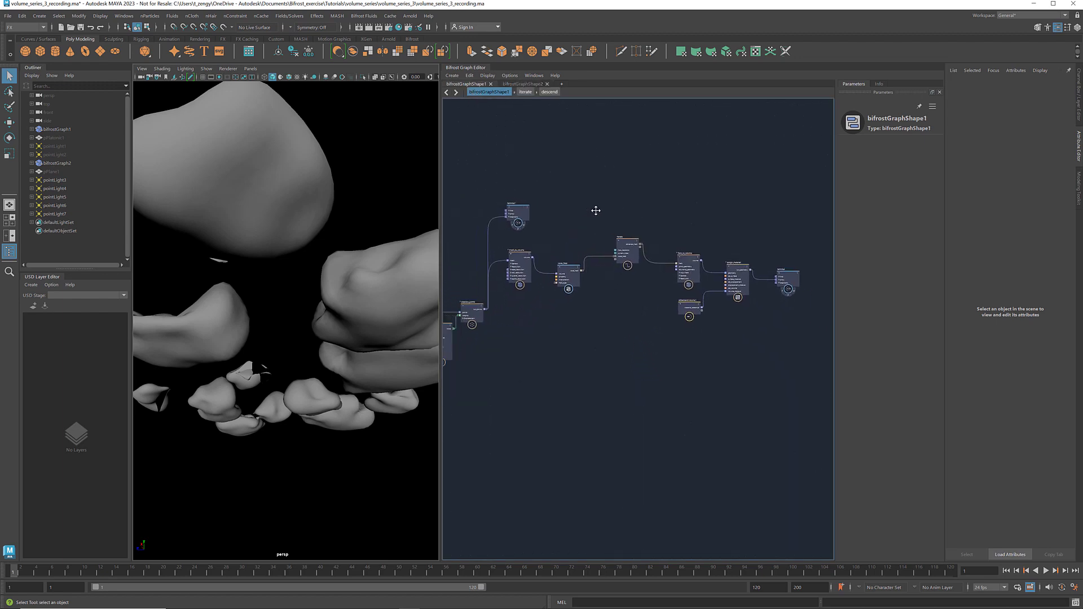
- Select the cloud node chain in bifrostGraphShape1 and paste it into bifrostGraphShape2
{"action": "middle_click_drag", "start_coordinate": [596, 211], "coordinate": [587, 202]}
{"action": "left_click_drag", "start_coordinate": [795, 231], "coordinate": [509, 334]}
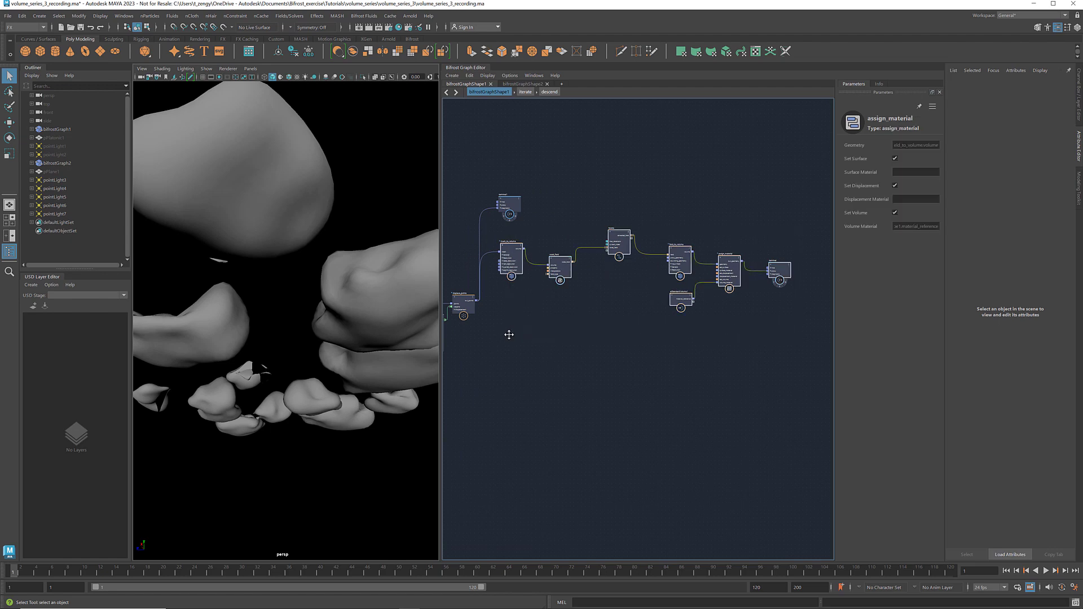
{"action": "left_click", "coordinate": [533, 84]}
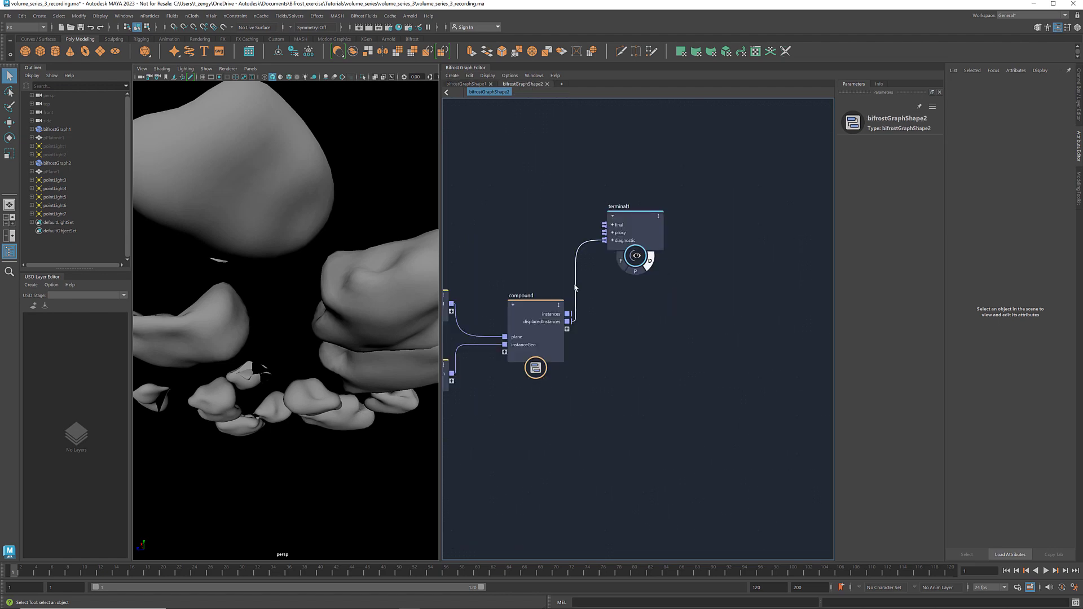
{"action": "scroll", "coordinate": [638, 331], "scroll_direction": "down", "scroll_amount": 5}
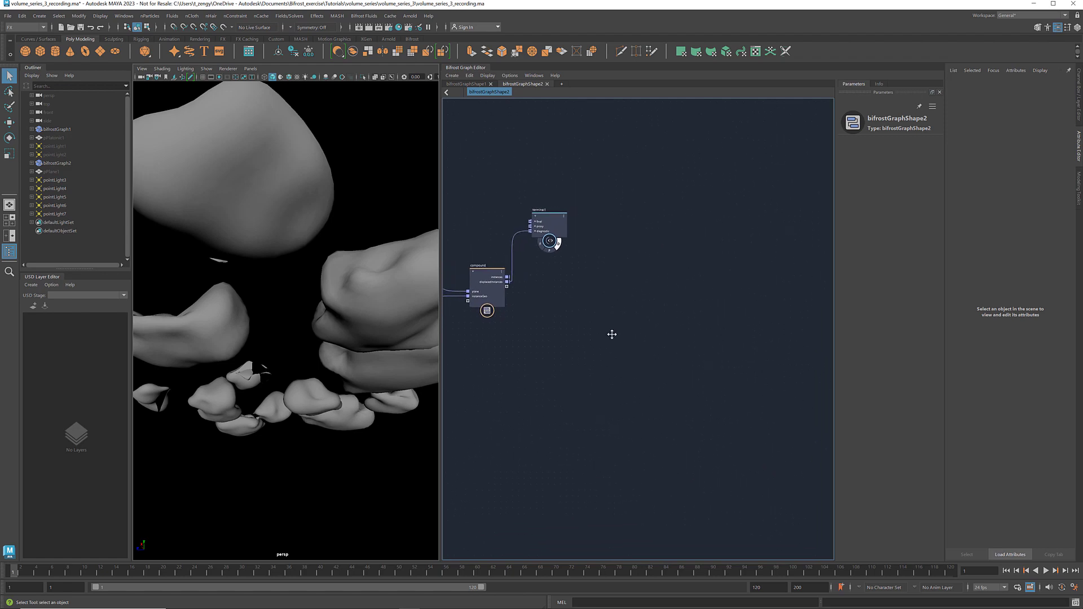
{"action": "key", "text": "ctrl+v"}
{"action": "scroll", "coordinate": [678, 276], "scroll_direction": "up", "scroll_amount": 5}
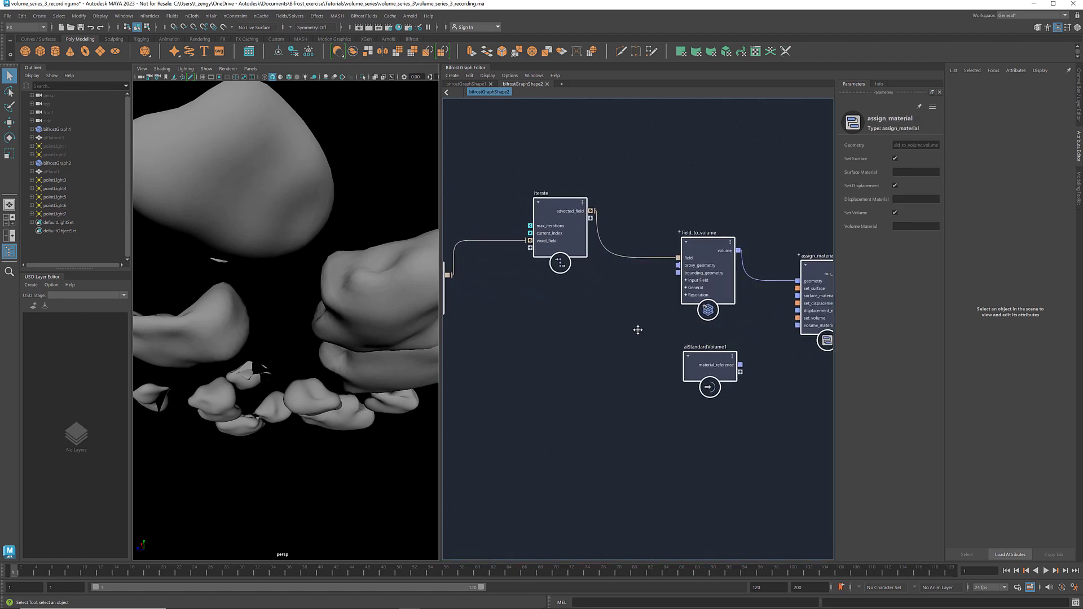
- Connect aiStandardVolume1's material_reference to assign_material's volume_material
{"action": "middle_click_drag", "start_coordinate": [638, 330], "coordinate": [551, 352], "text": "alt"}
{"action": "left_click", "coordinate": [688, 374]}
{"action": "scroll", "coordinate": [689, 375], "scroll_direction": "up", "scroll_amount": 2}
{"action": "left_click_drag", "start_coordinate": [644, 394], "coordinate": [717, 344]}
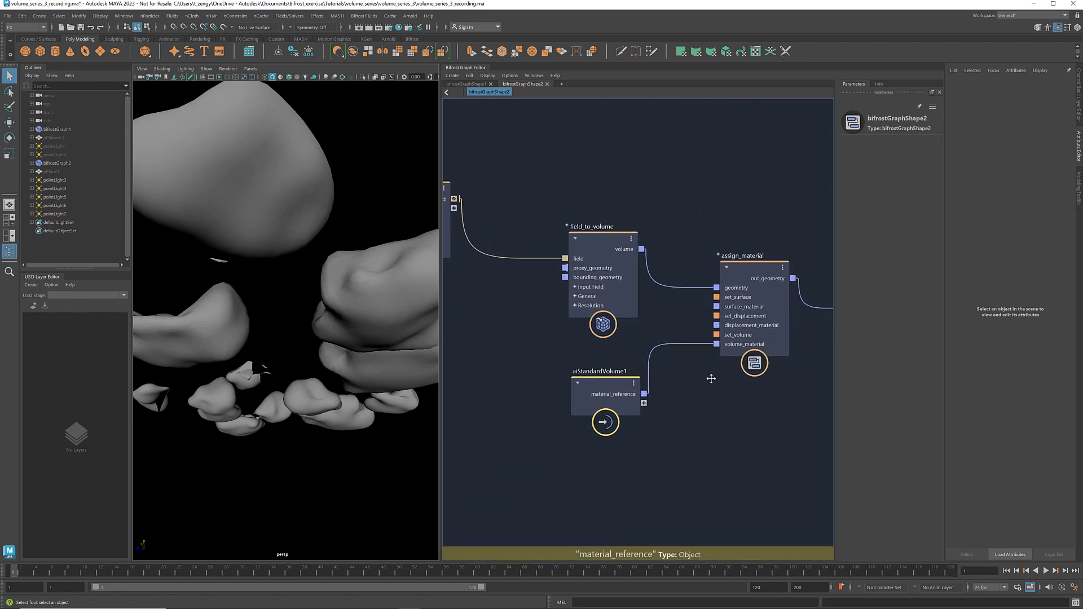
- Check field_to_volume's Detail Size, then bring terminal1, compound and mesh_to_volume into view
{"action": "left_click", "coordinate": [603, 251]}
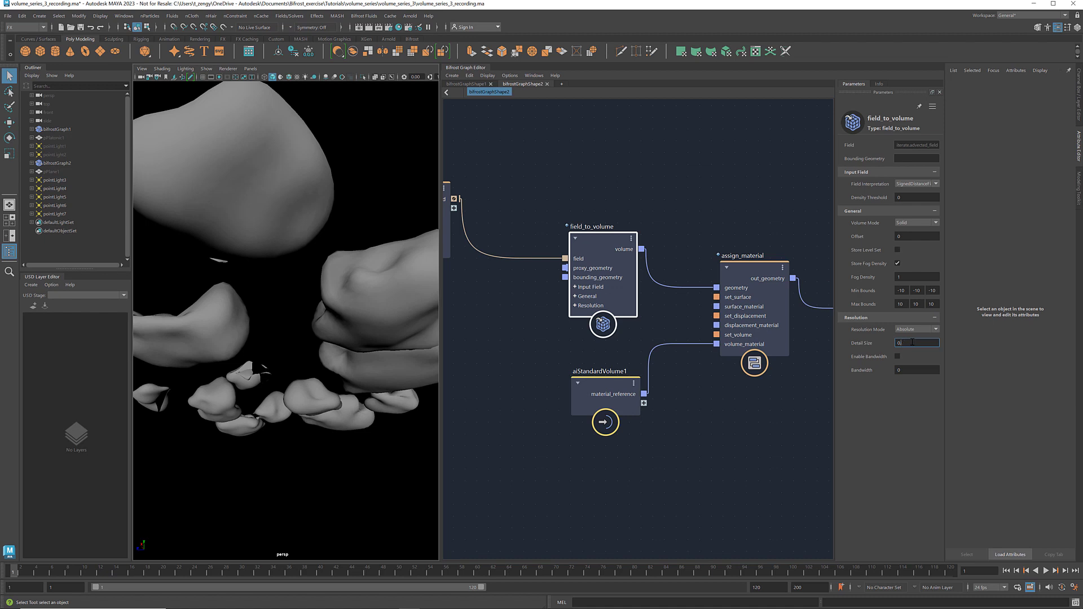
{"action": "double_click", "coordinate": [912, 342]}
{"action": "left_click", "coordinate": [764, 426]}
{"action": "scroll", "coordinate": [744, 396], "scroll_direction": "down", "scroll_amount": 2}
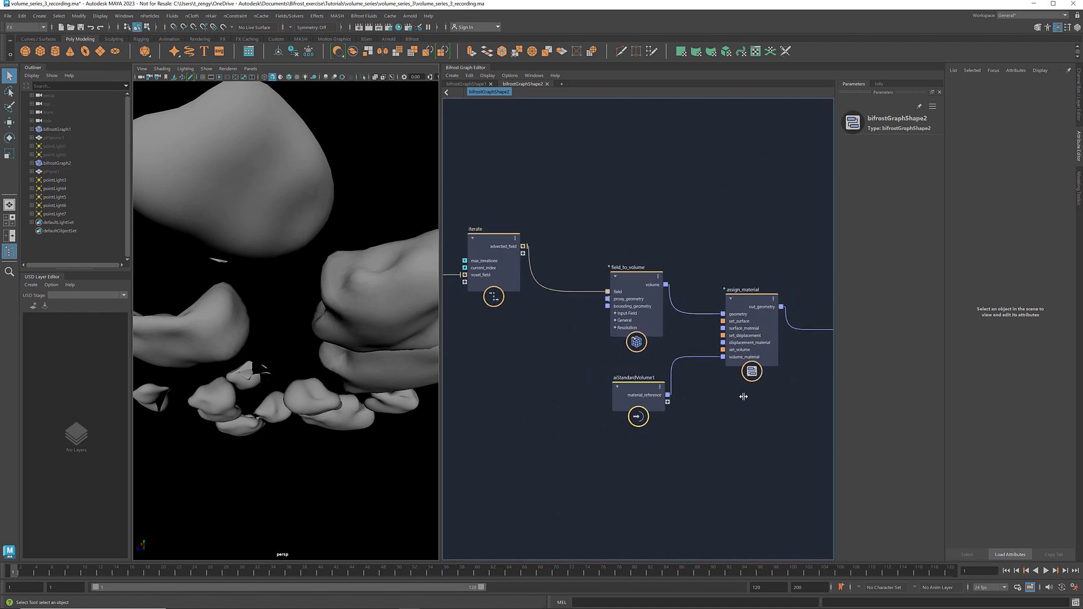
{"action": "scroll", "coordinate": [742, 397], "scroll_direction": "down", "scroll_amount": 3}
{"action": "middle_click_drag", "start_coordinate": [624, 424], "coordinate": [749, 411]}
{"action": "right_click_drag", "start_coordinate": [618, 308], "coordinate": [631, 307], "text": "alt"}
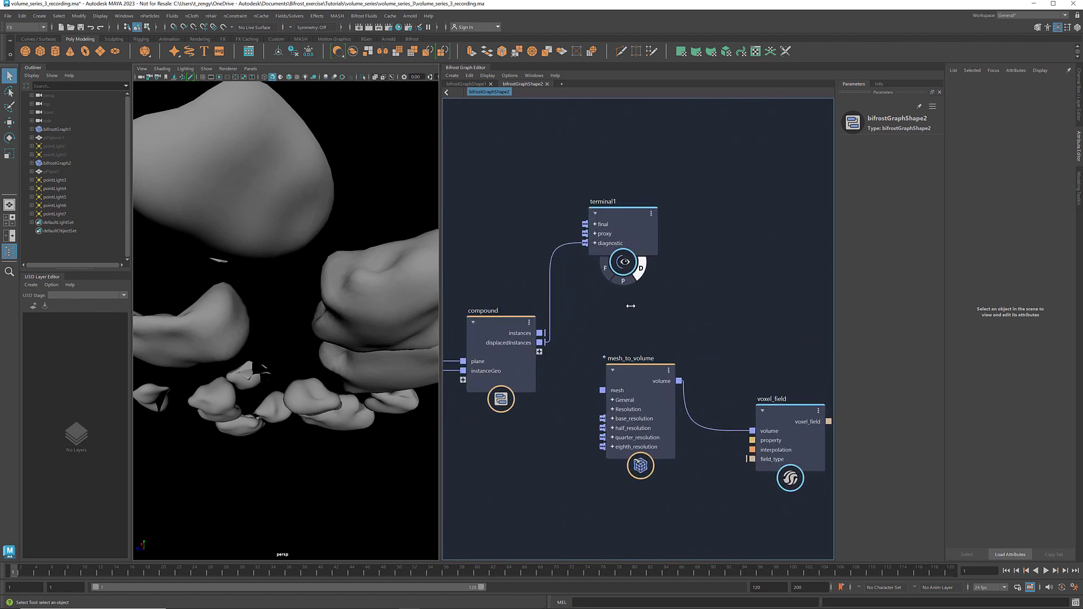
- Turn off terminal1's diagnostic preview and feed displacedInstances into mesh_to_volume's mesh input
{"action": "scroll", "coordinate": [631, 306], "scroll_direction": "up", "scroll_amount": 1}
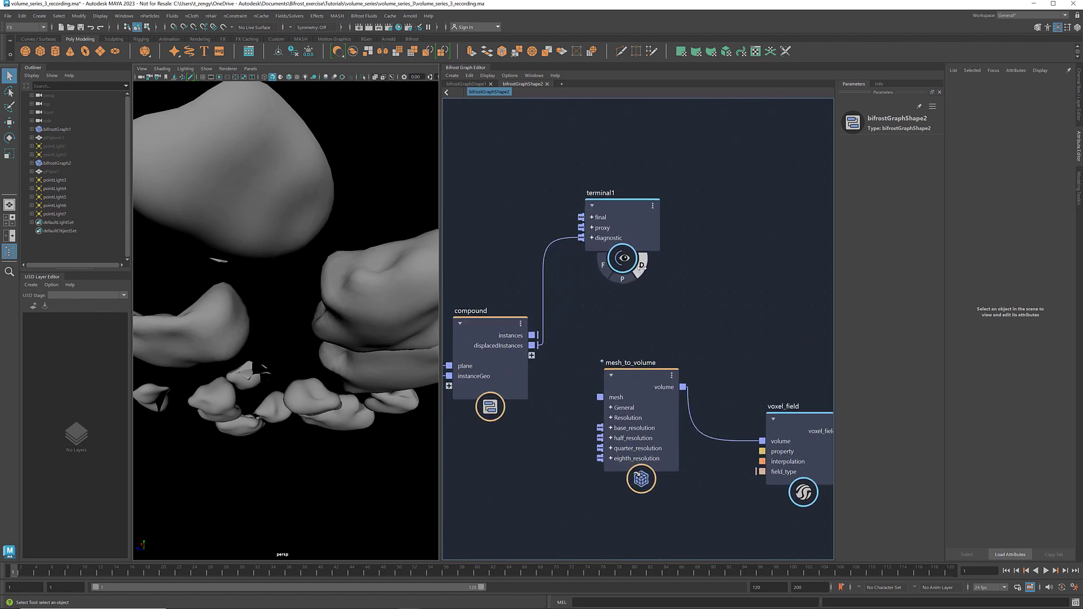
{"action": "left_click", "coordinate": [642, 266]}
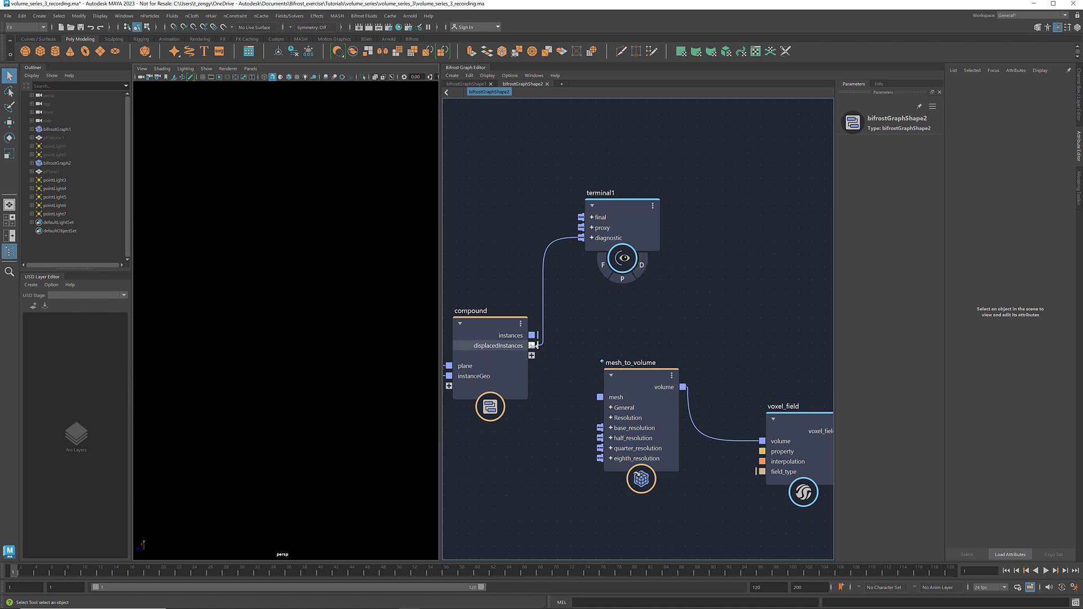
{"action": "left_click_drag", "start_coordinate": [532, 346], "coordinate": [600, 397]}
{"action": "left_click", "coordinate": [305, 77]}
{"action": "scroll", "coordinate": [648, 321], "scroll_direction": "down", "scroll_amount": 5}
- Enable the pasted terminal's proxy flag to show the rock cloud in the viewport
{"action": "middle_click_drag", "start_coordinate": [768, 316], "coordinate": [564, 289], "text": "alt"}
{"action": "middle_click_drag", "start_coordinate": [801, 288], "coordinate": [580, 278], "text": "alt"}
{"action": "scroll", "coordinate": [610, 314], "scroll_direction": "up", "scroll_amount": 4}
{"action": "middle_click_drag", "start_coordinate": [610, 314], "coordinate": [615, 315], "text": "alt"}
{"action": "scroll", "coordinate": [614, 315], "scroll_direction": "up", "scroll_amount": 1}
{"action": "left_click", "coordinate": [696, 420]}
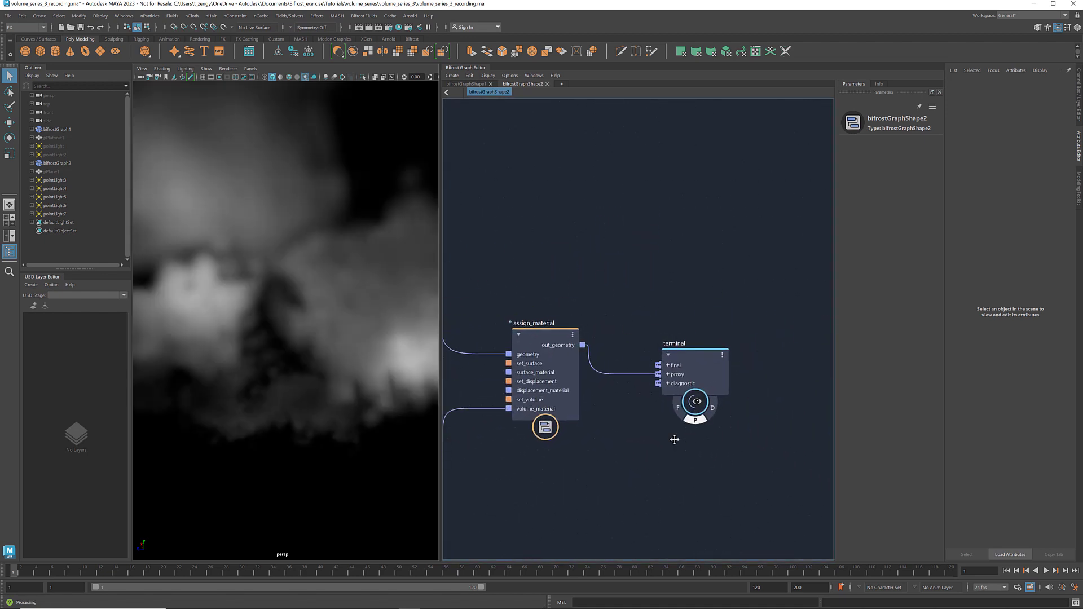
{"action": "scroll", "coordinate": [752, 445], "scroll_direction": "down", "scroll_amount": 2}
{"action": "middle_click_drag", "start_coordinate": [634, 470], "coordinate": [747, 455], "text": "alt"}
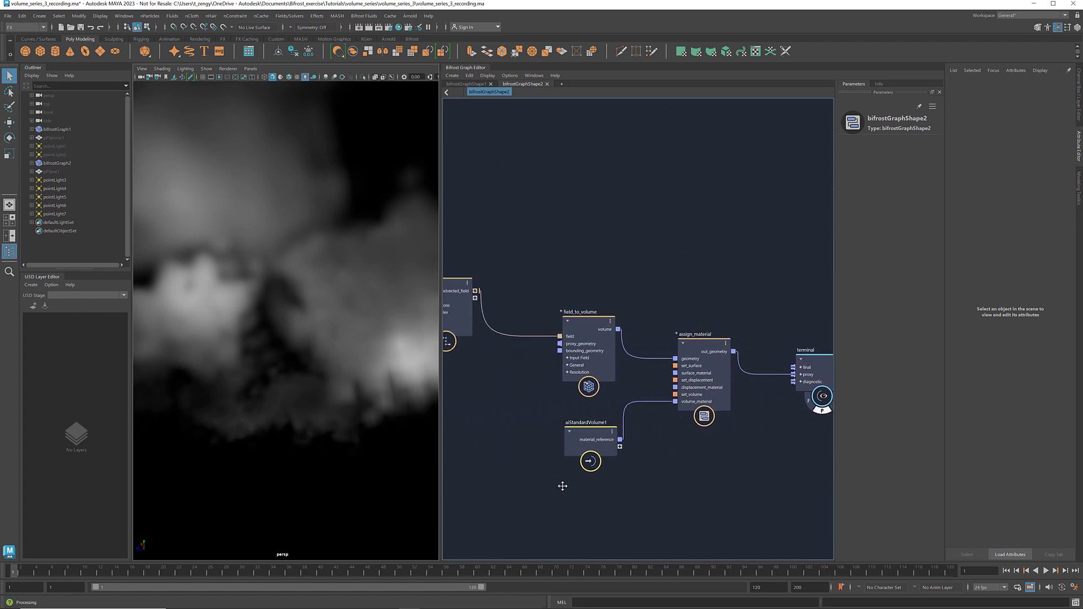
{"action": "middle_click_drag", "start_coordinate": [539, 417], "coordinate": [644, 424], "text": "alt"}
{"action": "scroll", "coordinate": [645, 424], "scroll_direction": "up", "scroll_amount": 2}
- Step field_to_volume's Detail Size down through 0.1 and 0.07 to 0.05
{"action": "left_click", "coordinate": [705, 350]}
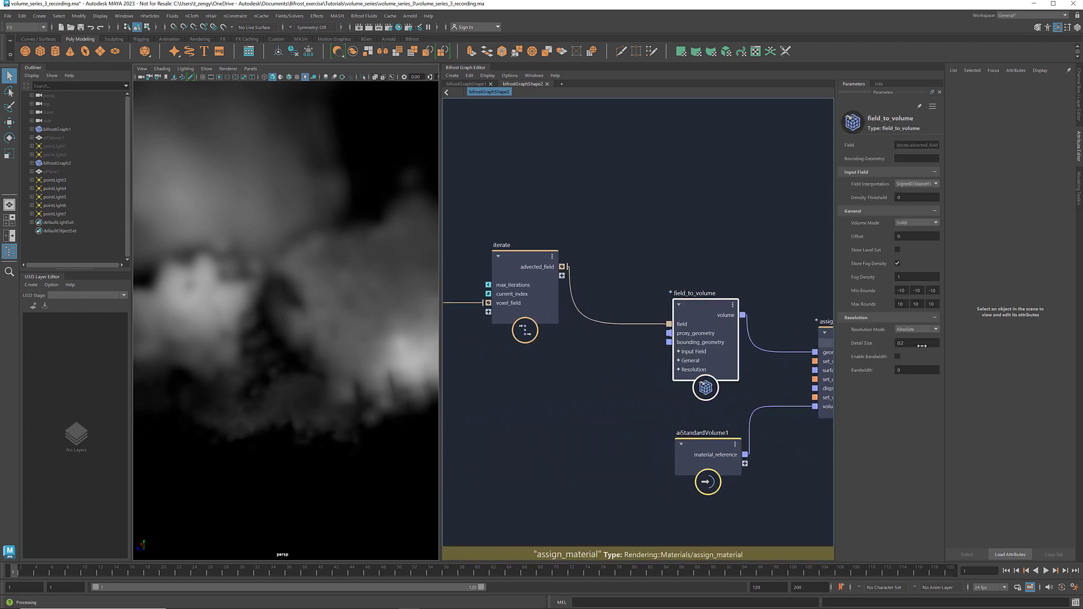
{"action": "left_click", "coordinate": [911, 343]}
{"action": "type", "text": "1"}
{"action": "key", "text": "Return"}
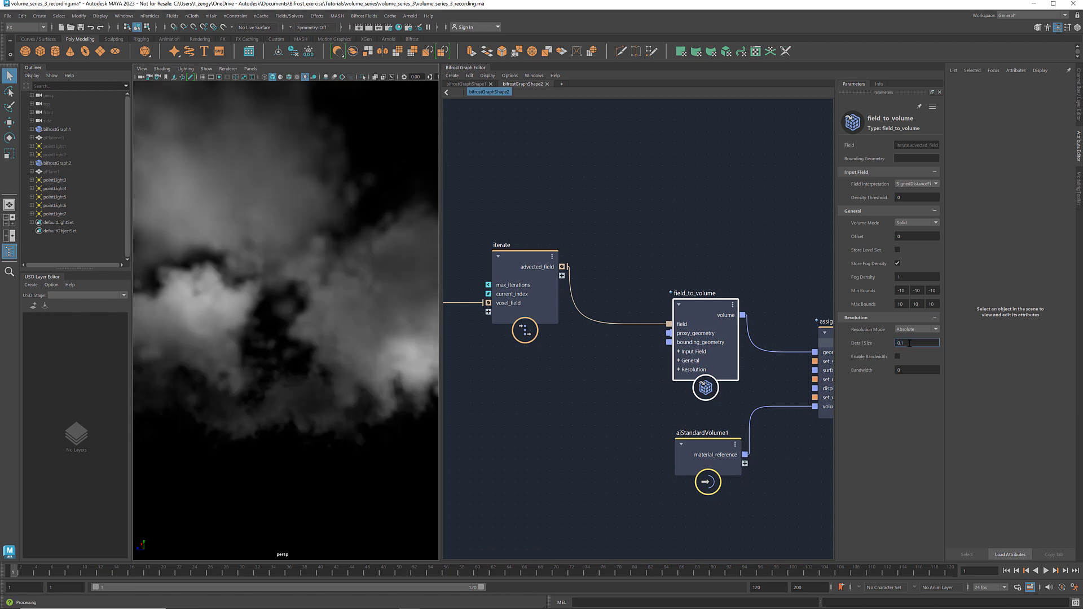
{"action": "key", "text": "Return"}
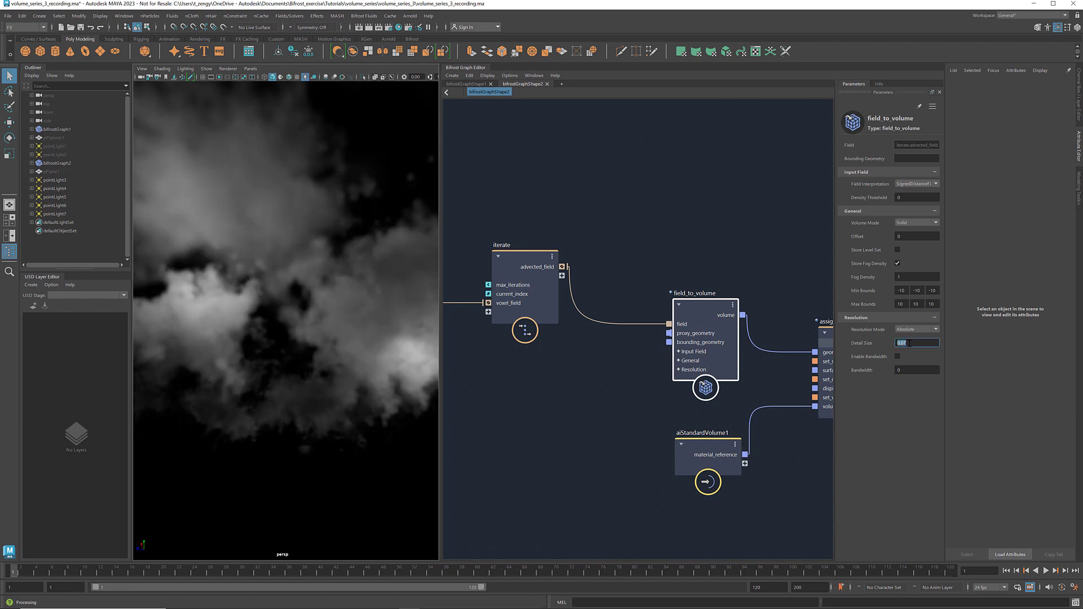
{"action": "type", "text": "0.05"}
{"action": "key", "text": "Return"}
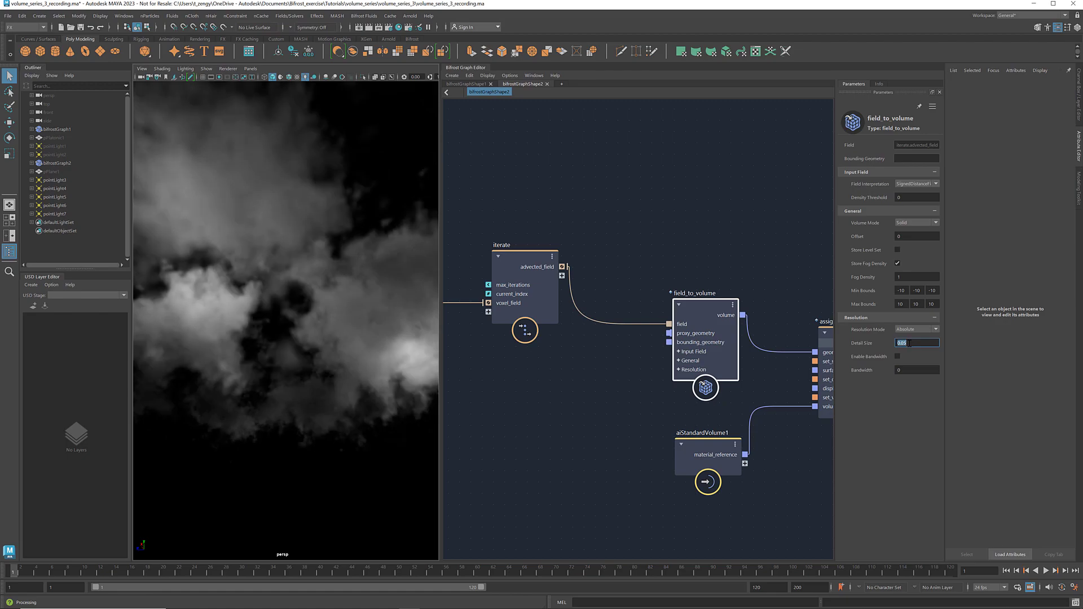